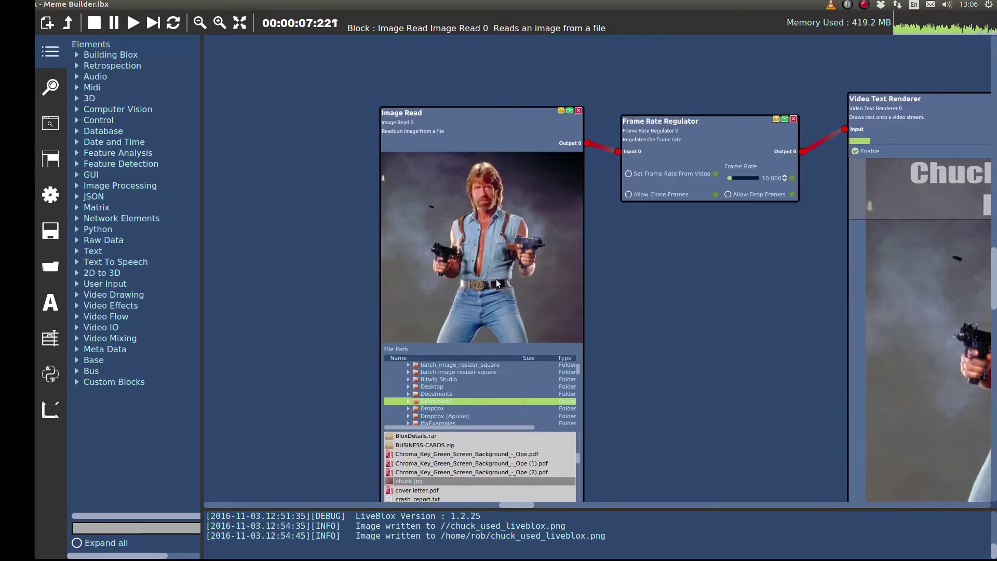
Step: Examine the existing meme builder block chain from Image Read through to Snap Shot
drag(746, 242, 158, 208)
scroll(444, 245, down, 4)
drag(659, 272, 358, 240)
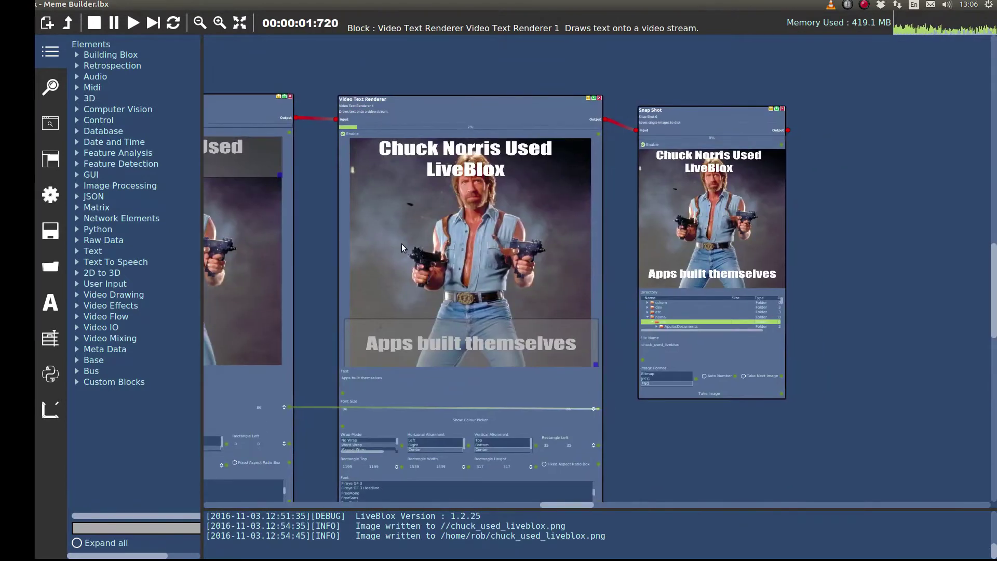
scroll(695, 233, down, 3)
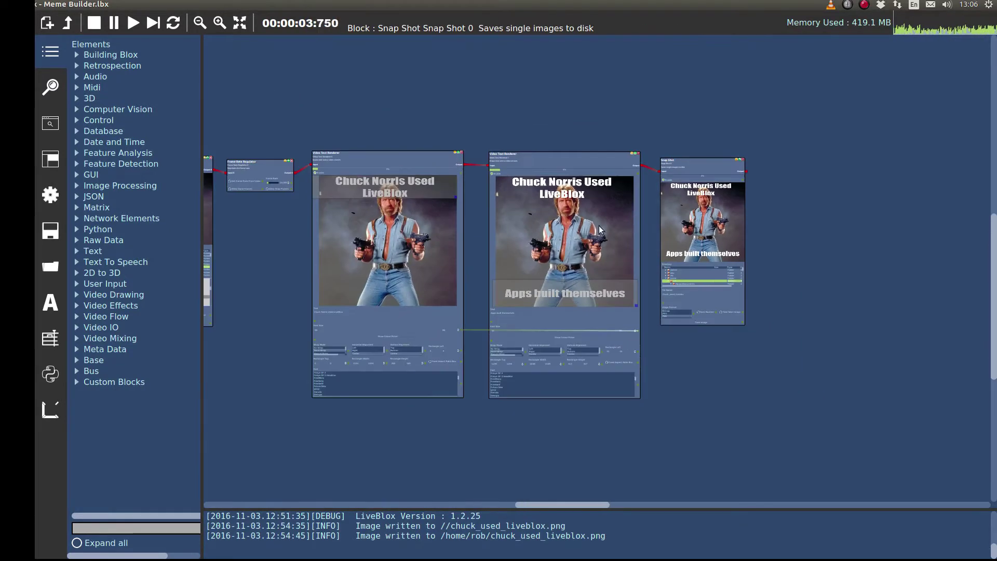
drag(383, 244, 518, 215)
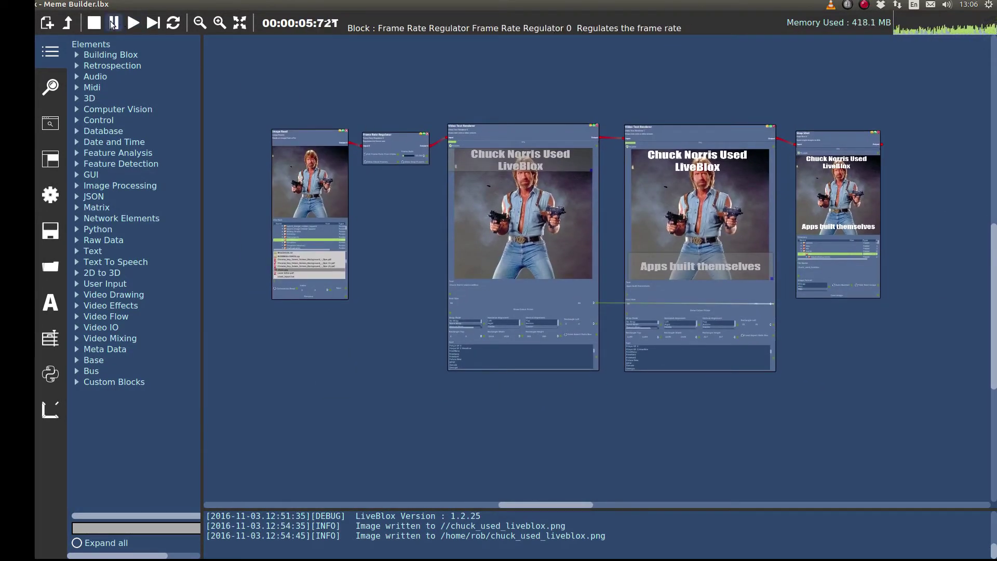
scroll(431, 260, up, 1)
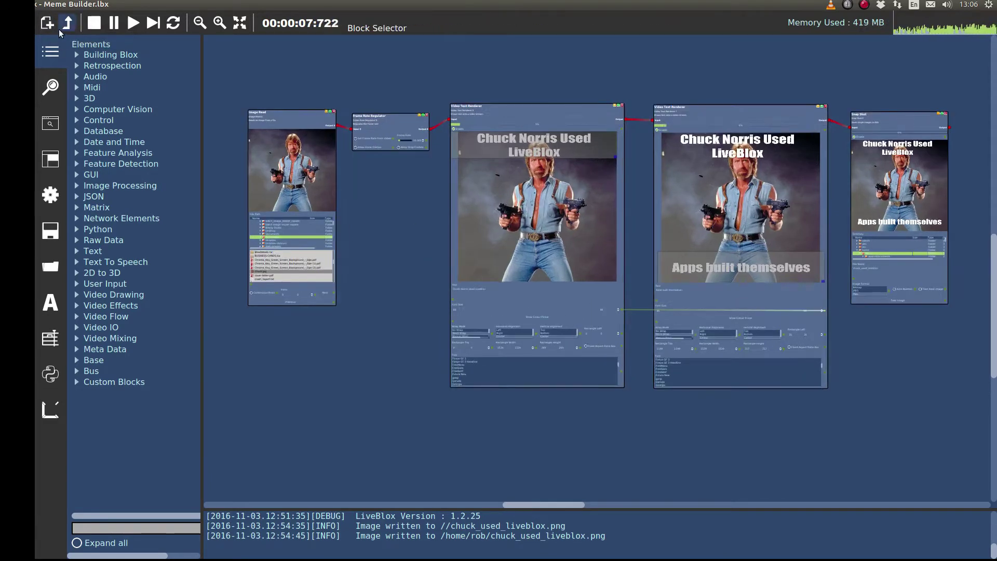
Step: Start a new empty project and slightly widen the block list
click(48, 24)
click(448, 300)
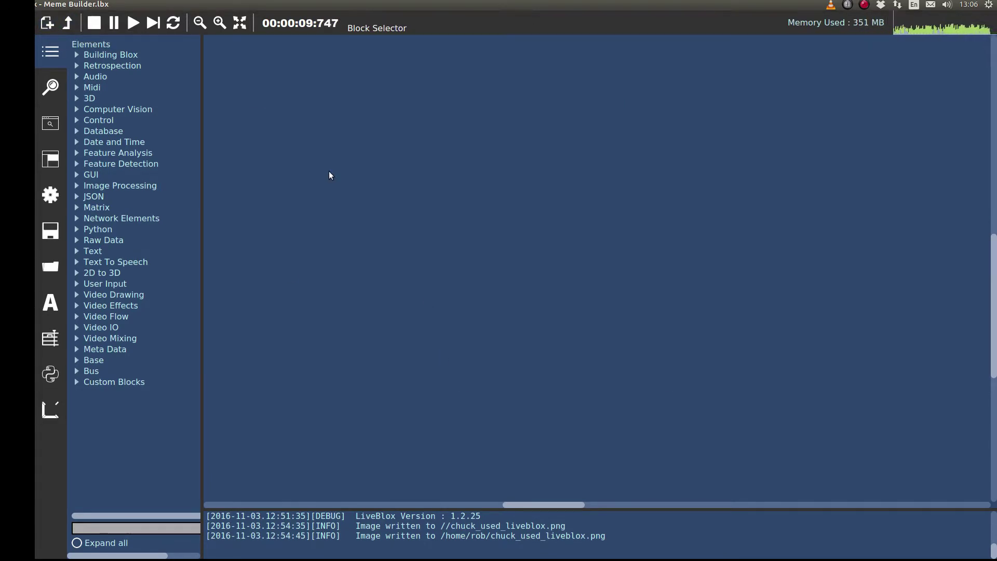
drag(201, 252, 216, 253)
Step: Search for the Image Read block and place it on the empty canvas
click(113, 527)
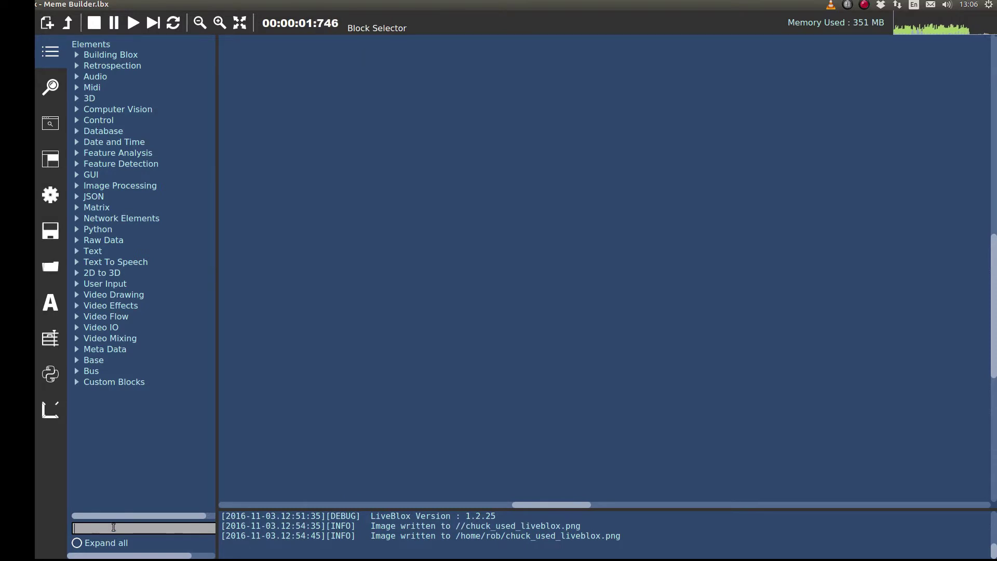
text(Image Read)
key(Up)
key(Return)
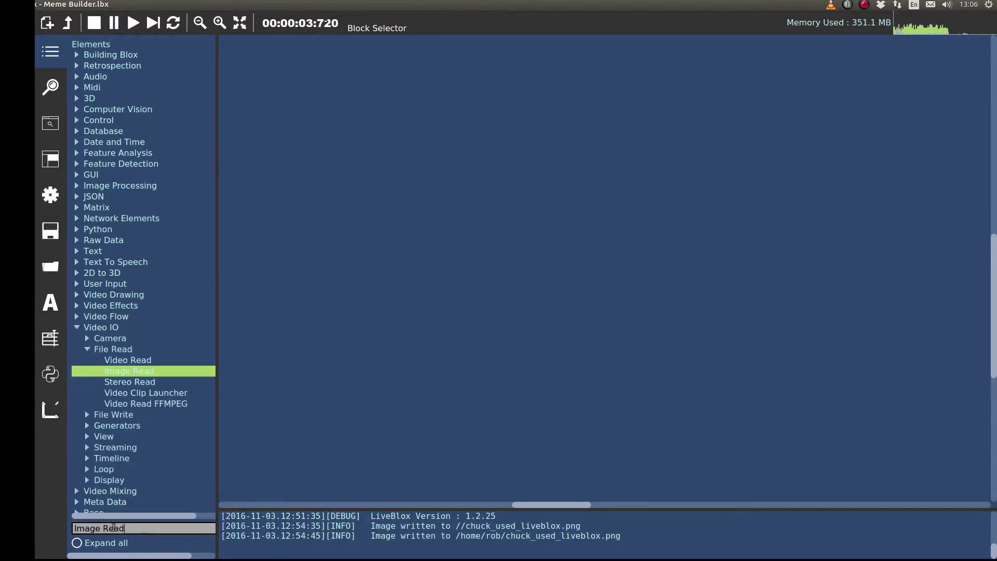
click(130, 381)
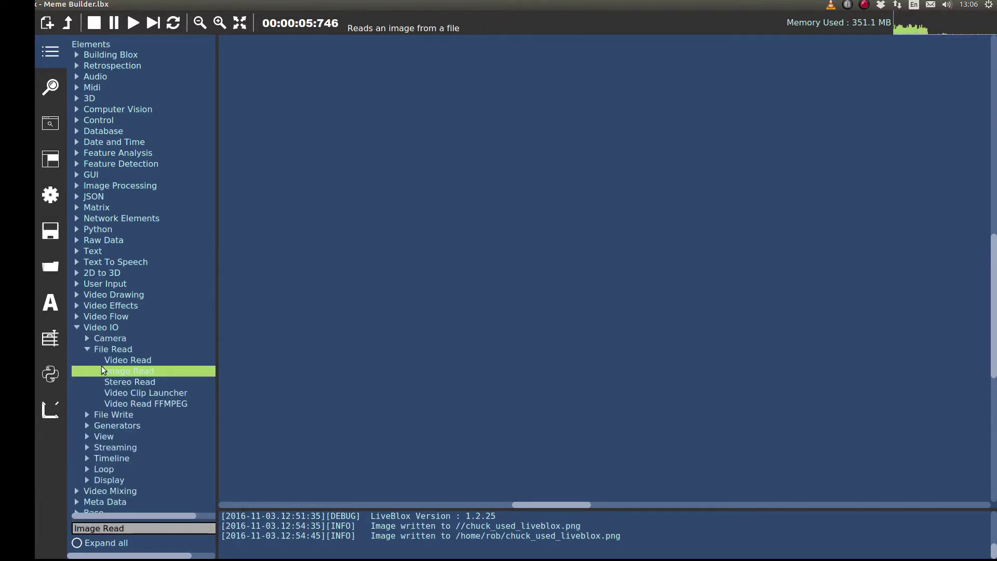
drag(101, 369, 339, 229)
Step: Choose chuck.jpg from the home directory as the Image Read block's file
drag(373, 312, 398, 409)
scroll(399, 326, down, 10)
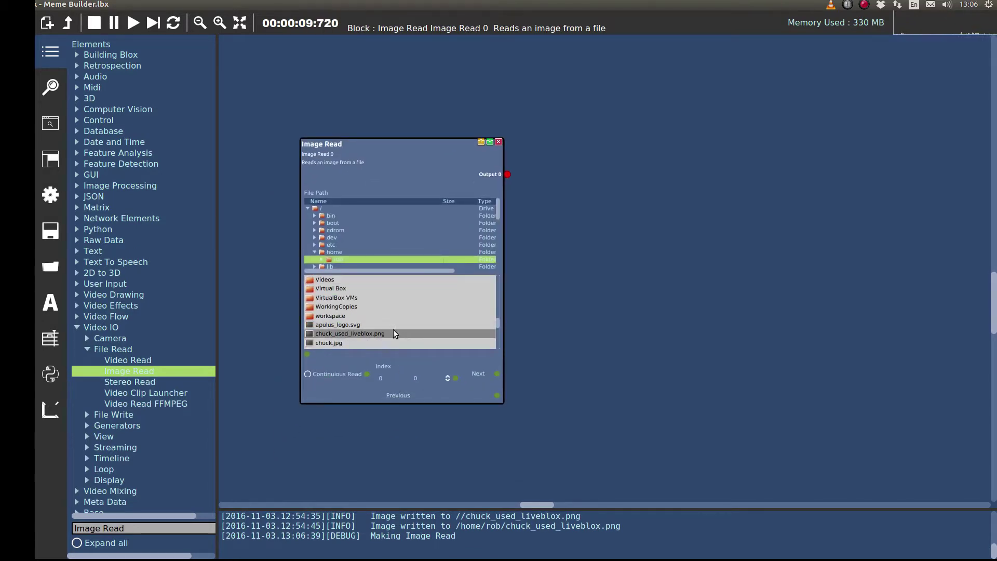
click(380, 340)
Step: Search for the Frame Rate Regulator block and place it beside the Image Read block
drag(562, 321, 519, 290)
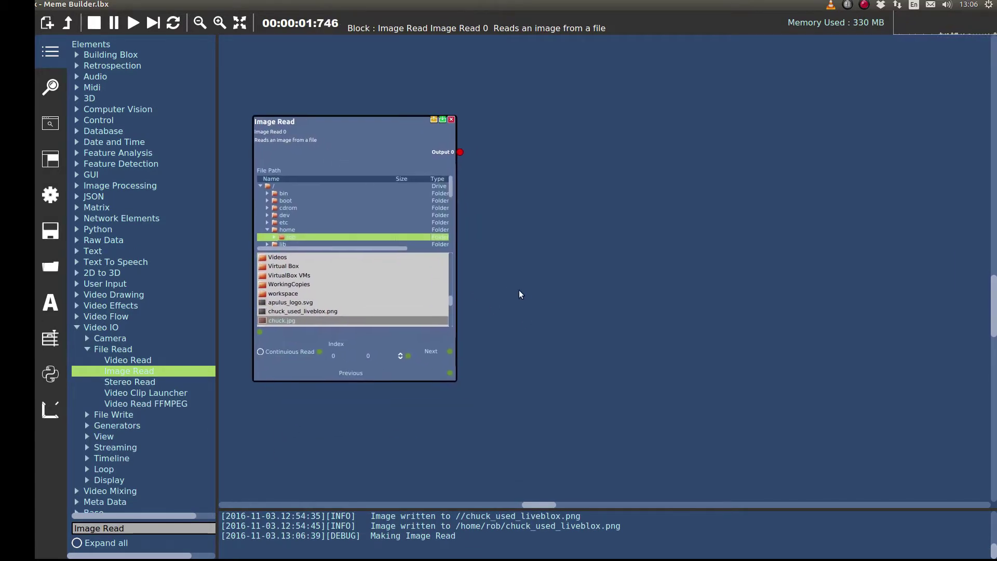
click(151, 528)
key(BackSpace)
key(BackSpace)
key(BackSpace)
key(BackSpace)
key(BackSpace)
key(BackSpace)
key(BackSpace)
key(BackSpace)
key(BackSpace)
key(BackSpace)
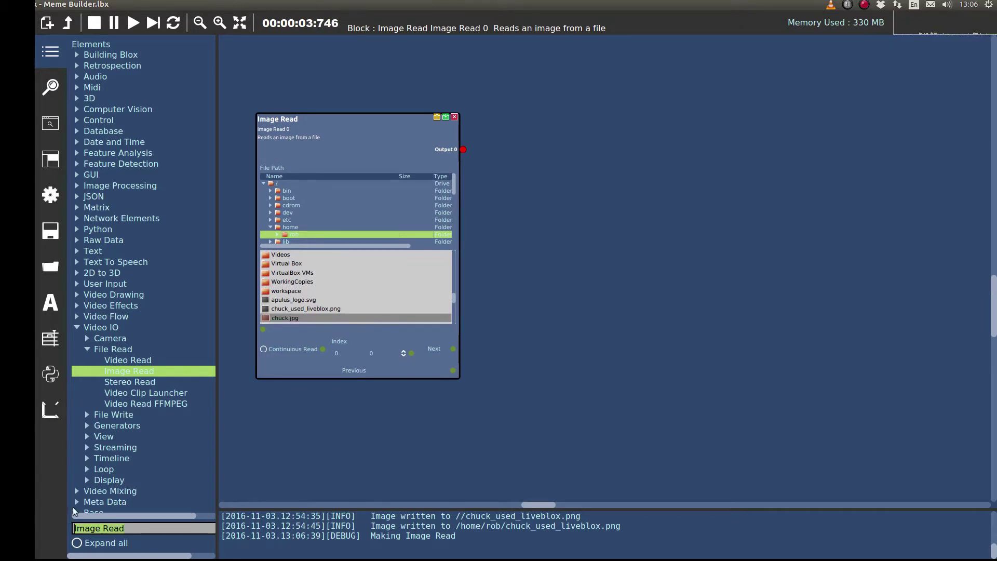
text(f)
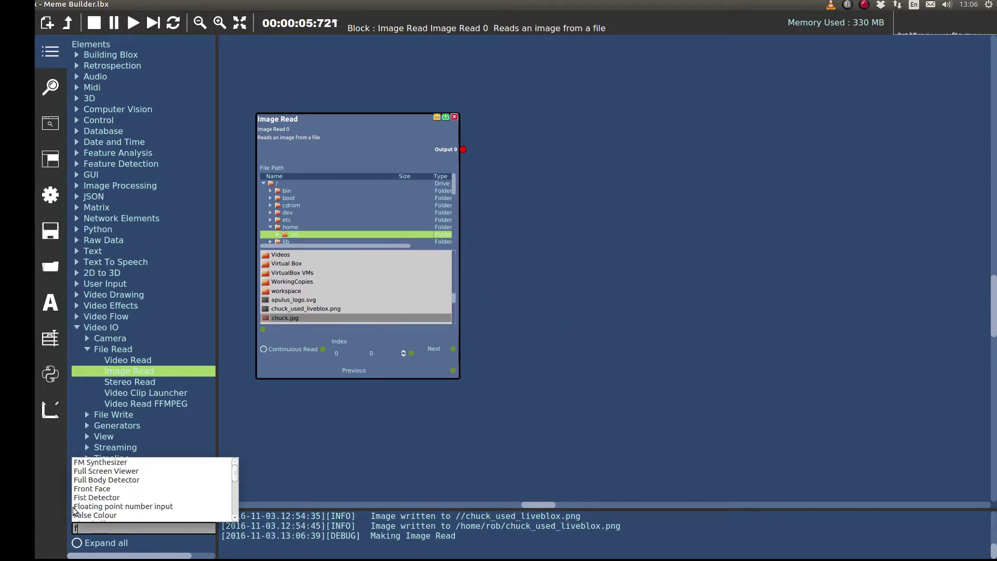
text(r)
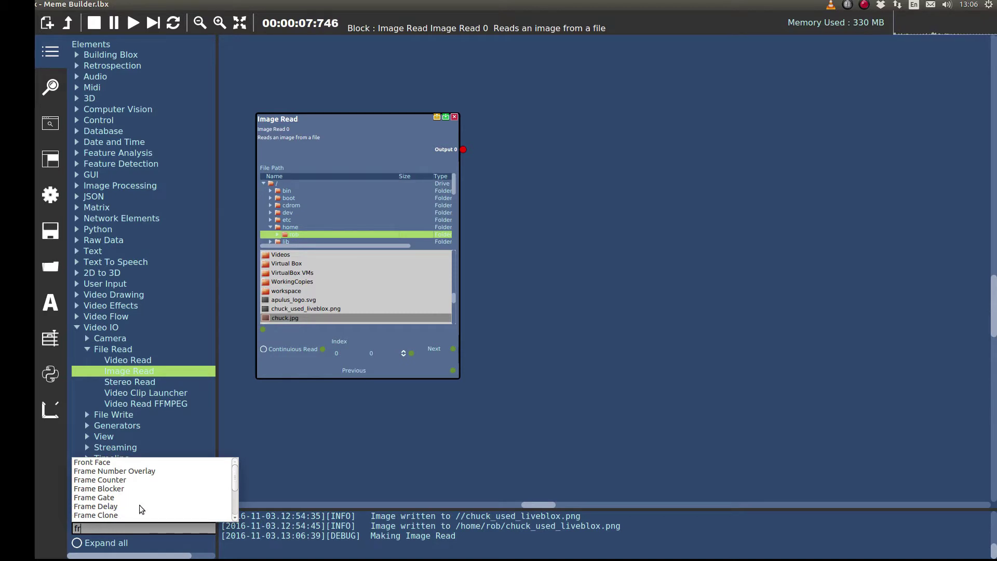
text(a)
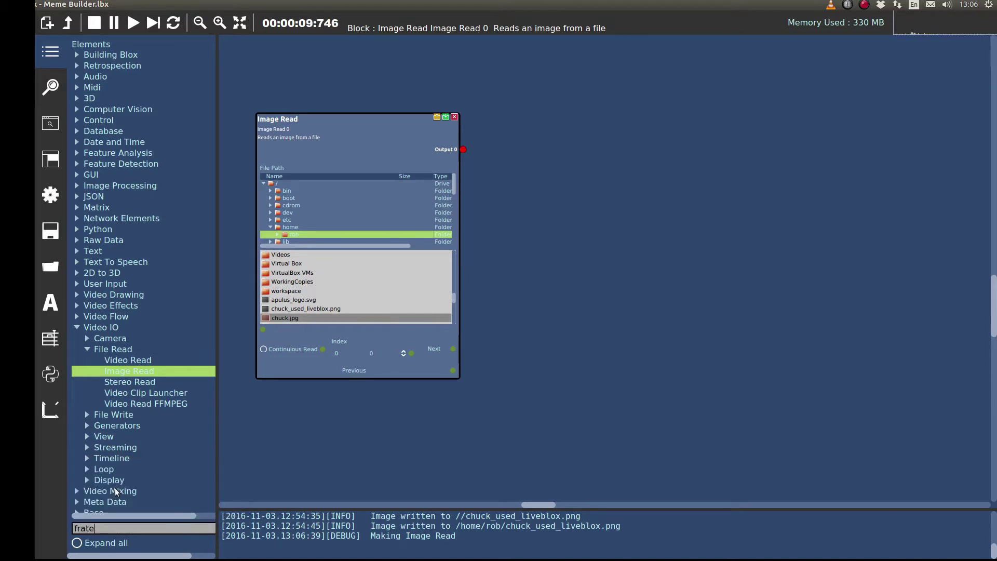
text(me ra)
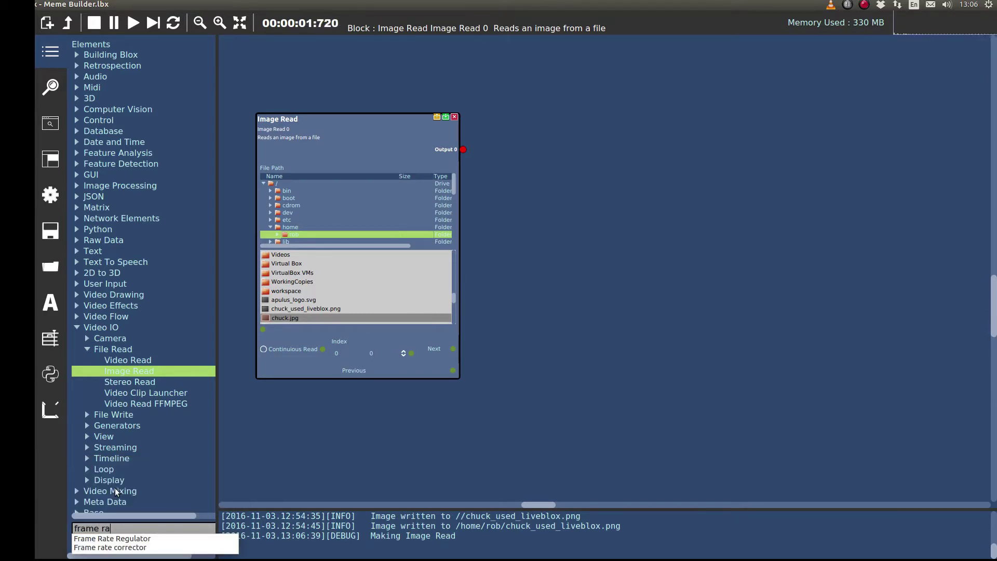
key(Down)
key(Return)
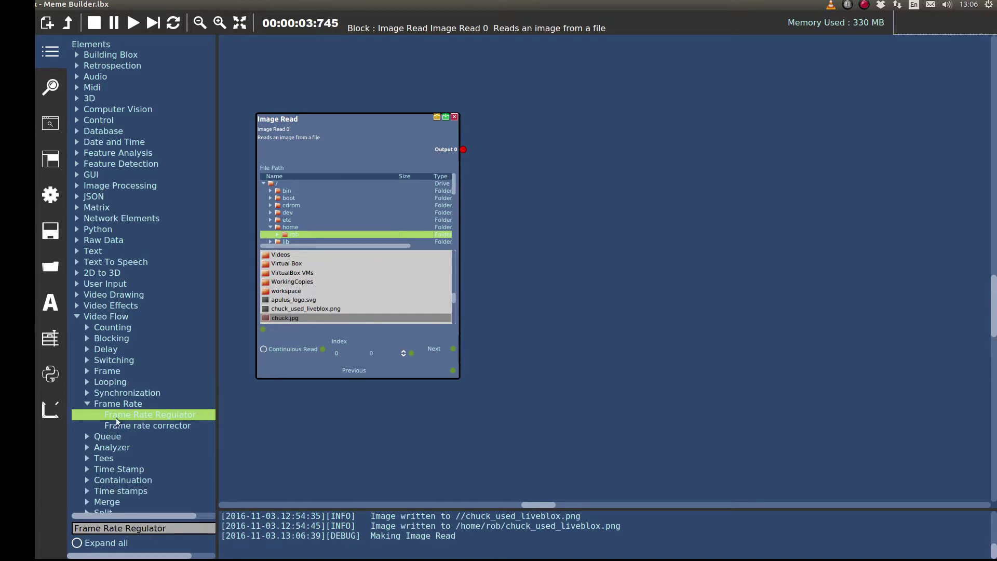
drag(116, 421, 468, 145)
Step: Connect the Image Read block's Output 0 to the Frame Rate Regulator's Input 0
scroll(481, 159, up, 5)
drag(464, 242, 244, 252)
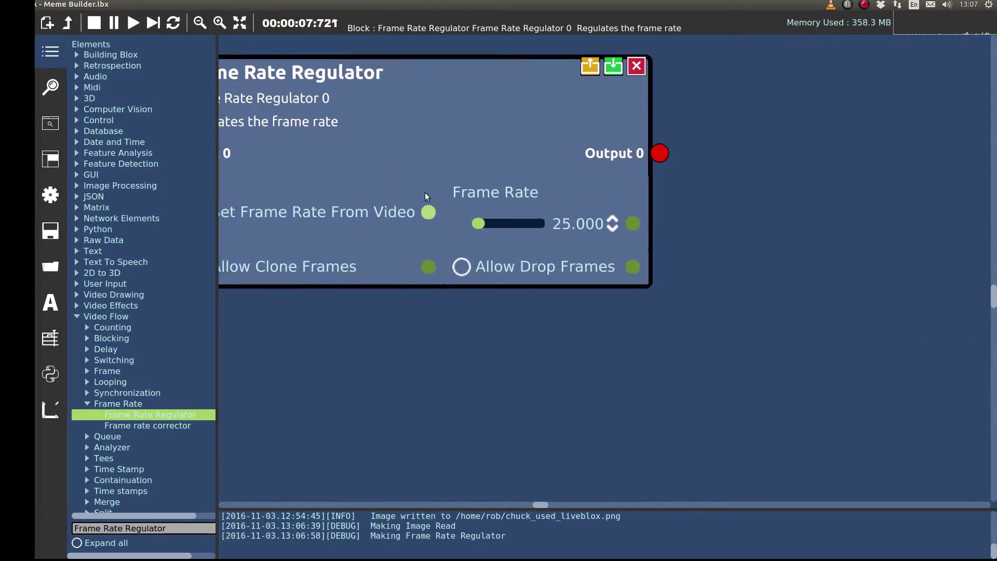
scroll(422, 157, down, 5)
drag(422, 158, 574, 179)
scroll(574, 179, up, 4)
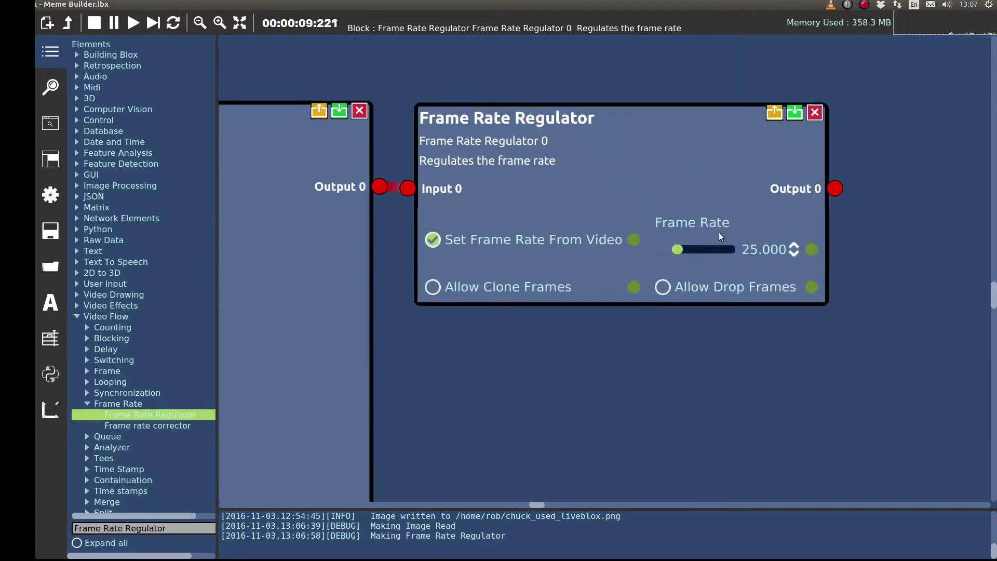
Step: Set the Frame Rate Regulator's frame rate to 10 and disable Set Frame Rate From Video
triple_click(757, 251)
text(10)
key(Return)
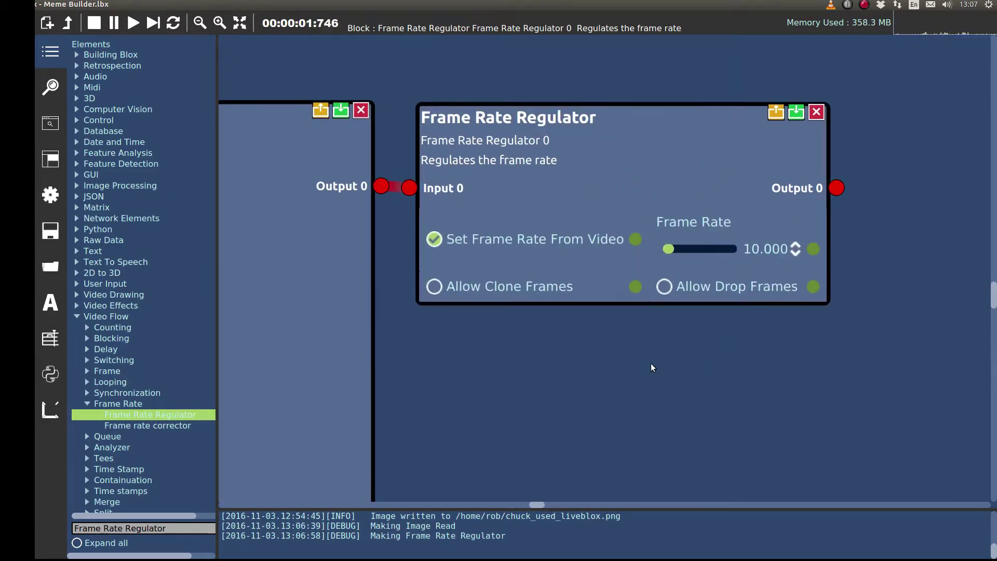
click(504, 244)
Step: Search for the Video Text Renderer block and place it after the Frame Rate Regulator
scroll(623, 346, down, 5)
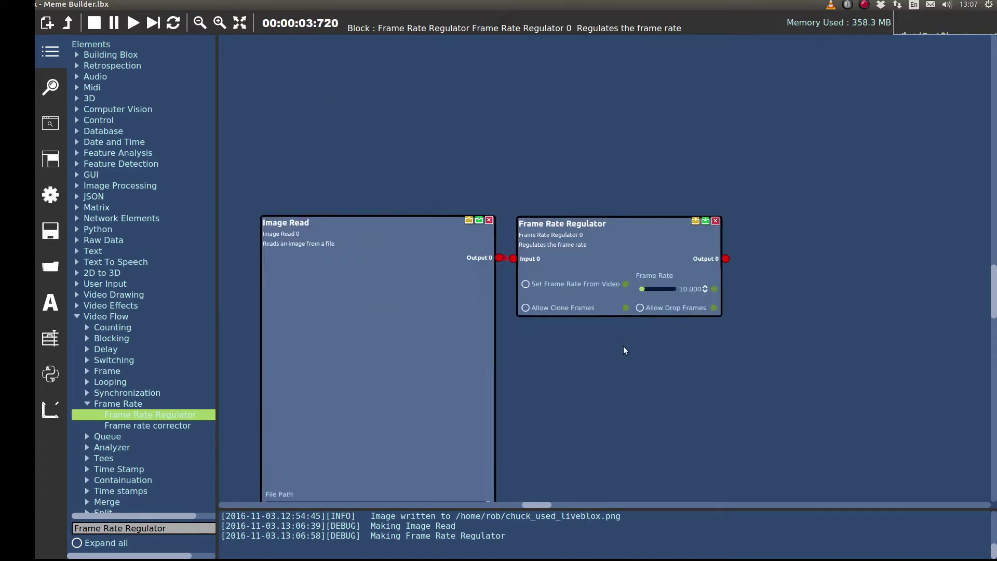
scroll(546, 273, up, 3)
drag(534, 243, 498, 228)
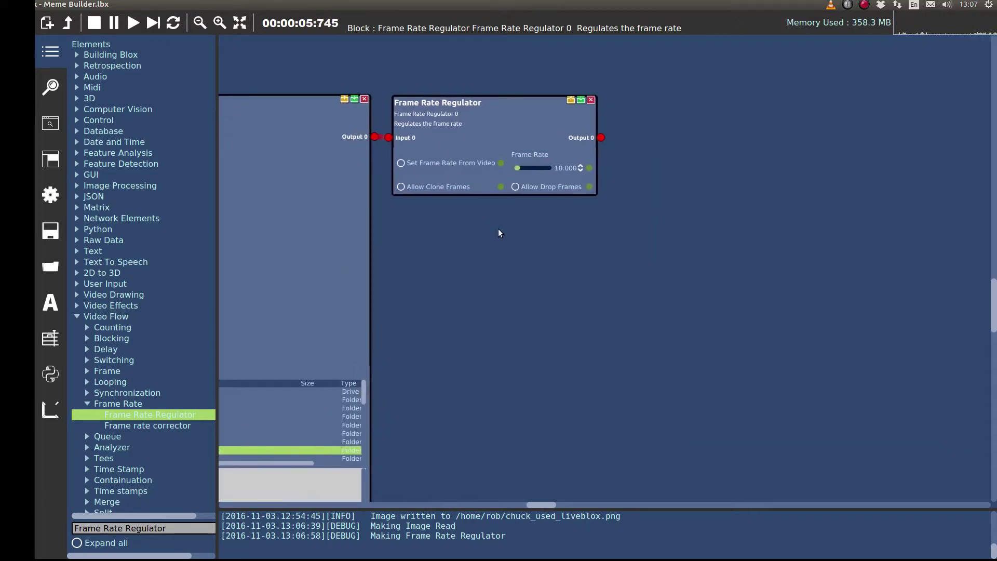
drag(169, 529, 38, 532)
text(vi)
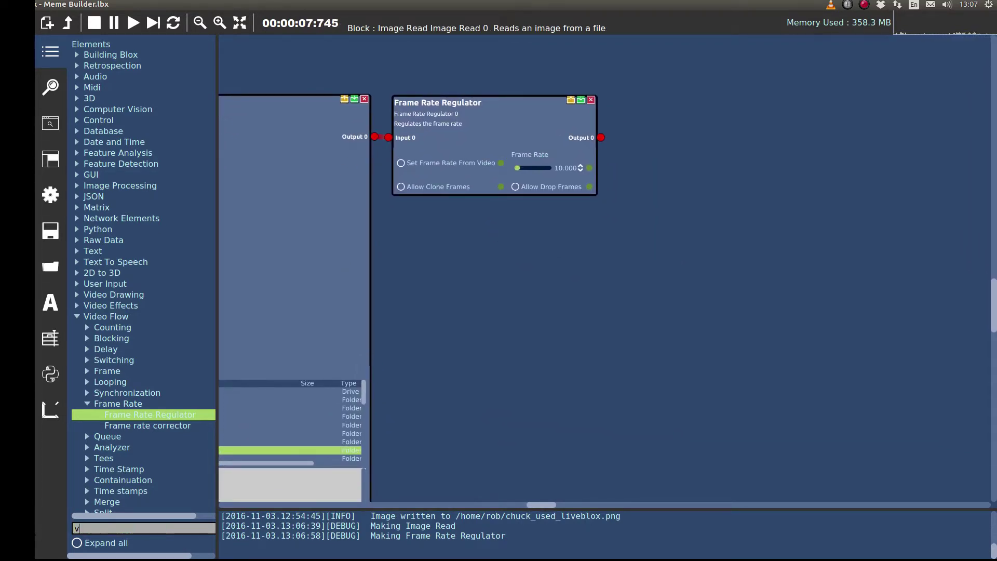
text(deo te)
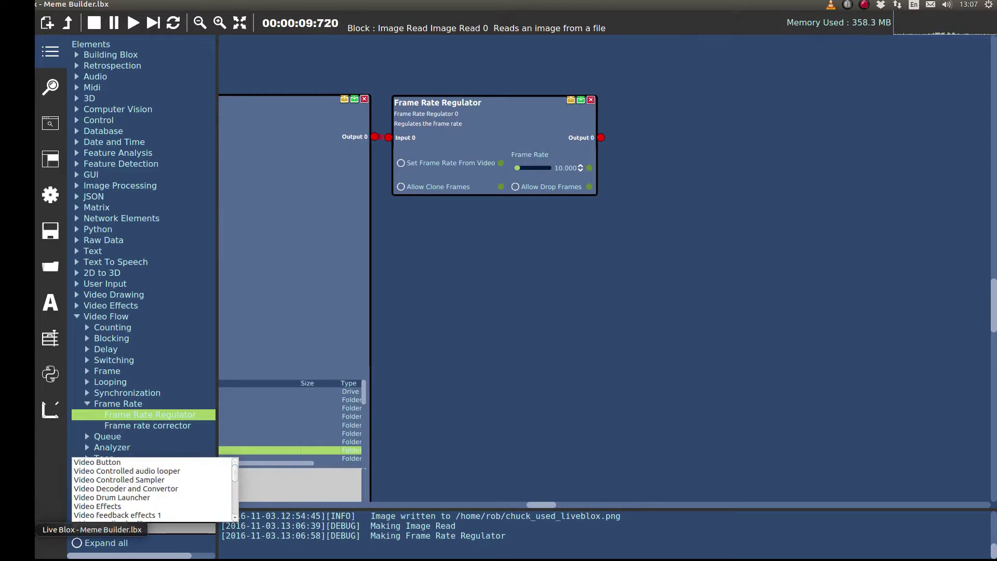
text(x)
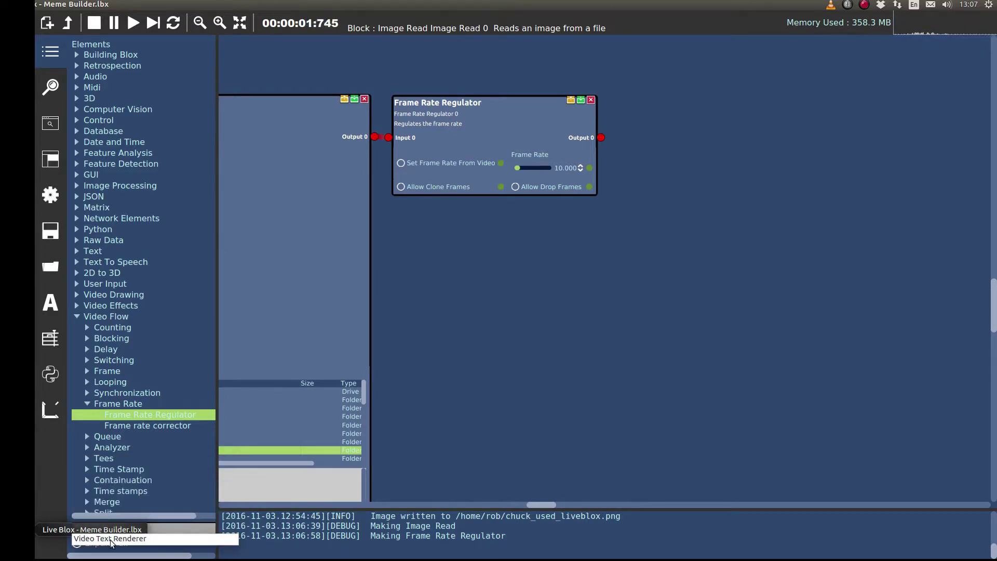
click(111, 540)
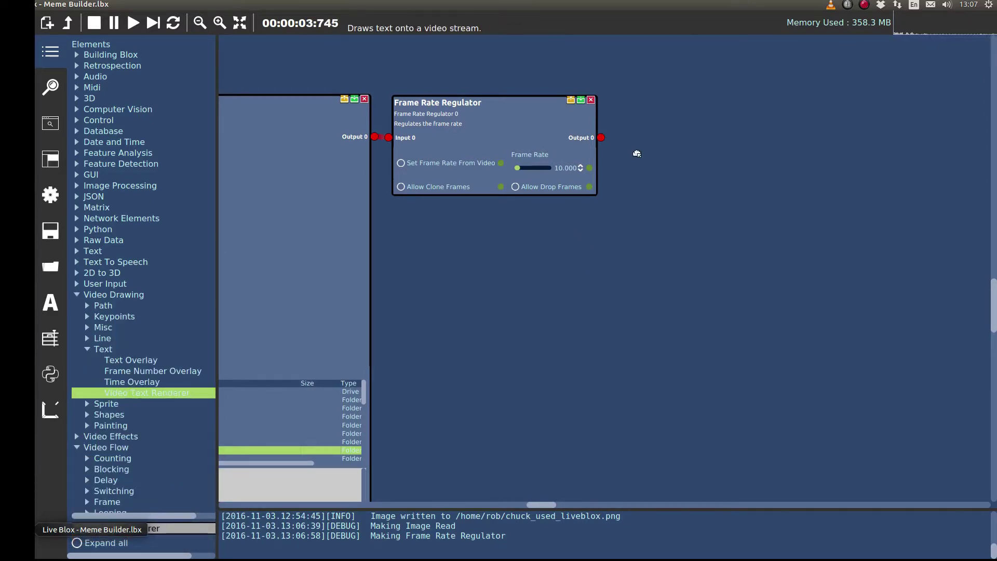
drag(637, 154, 496, 168)
Step: Connect the Frame Rate Regulator to the Video Text Renderer and fit the text rectangle, about 1458 by 386, across the image's upper part
scroll(496, 165, up, 3)
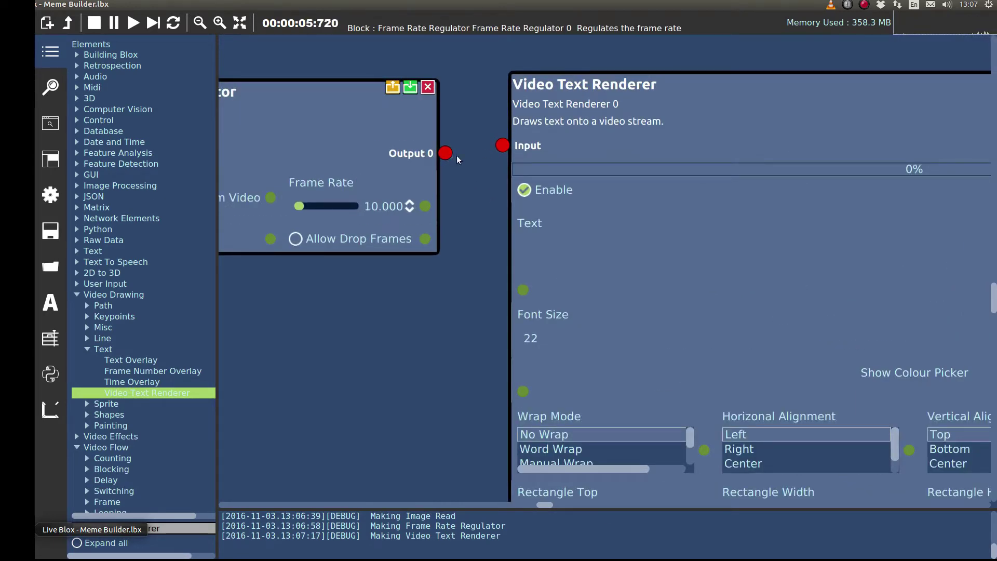
scroll(656, 307, down, 4)
drag(580, 297, 687, 179)
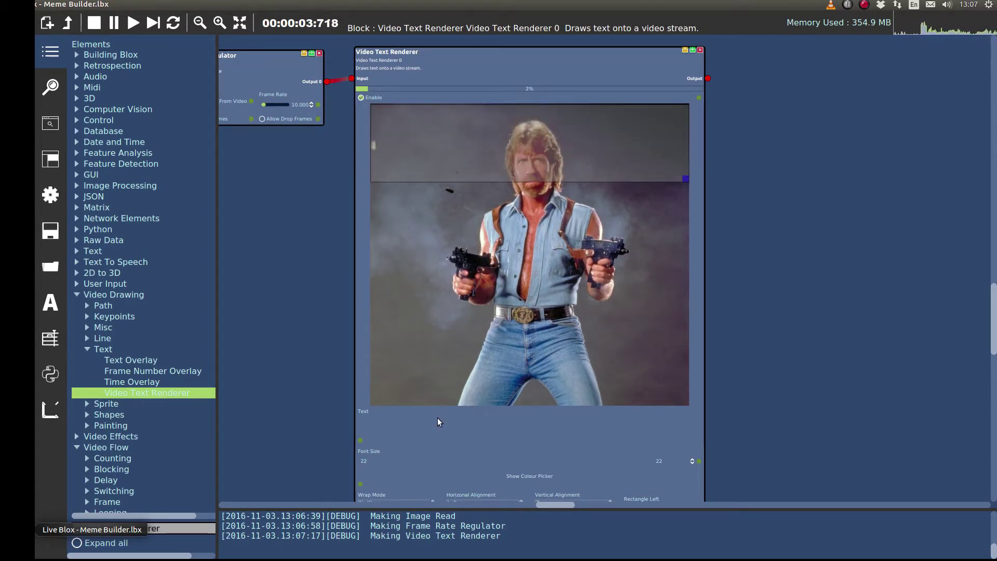
Step: Enter "Chuck Norris Used LiveBlox" as the Video Text Renderer's text
text(Chuck)
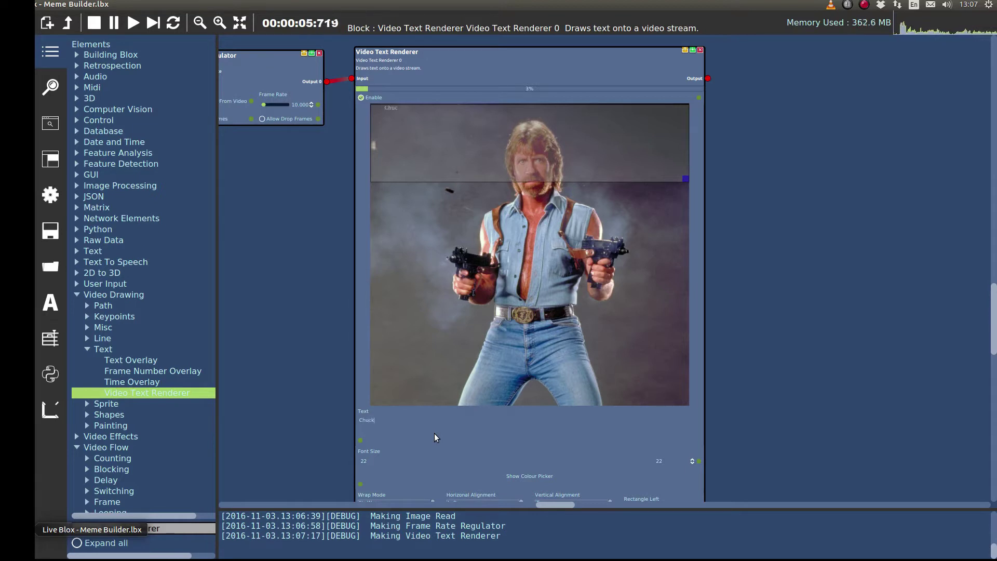
text( Norris)
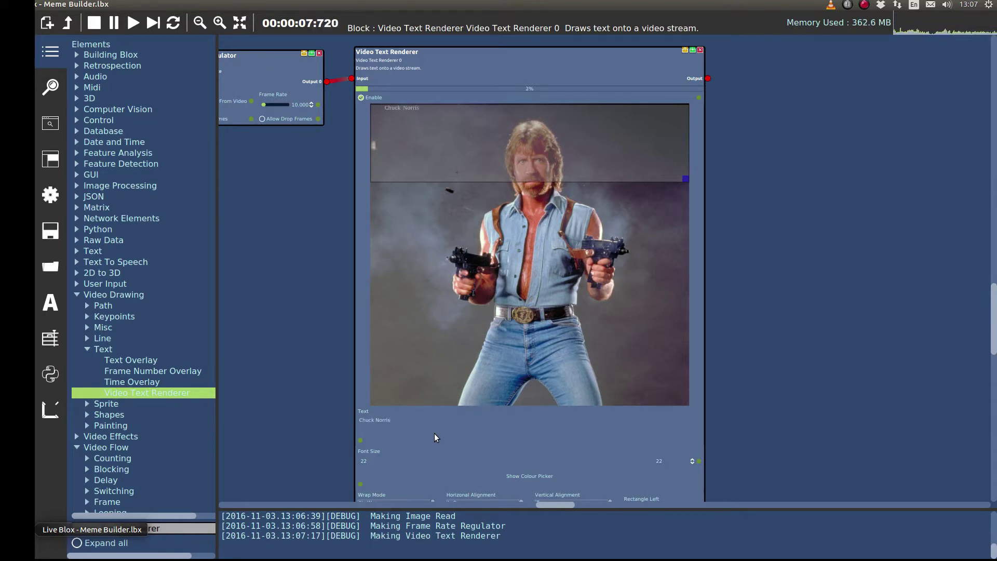
text( Used LiveBlox)
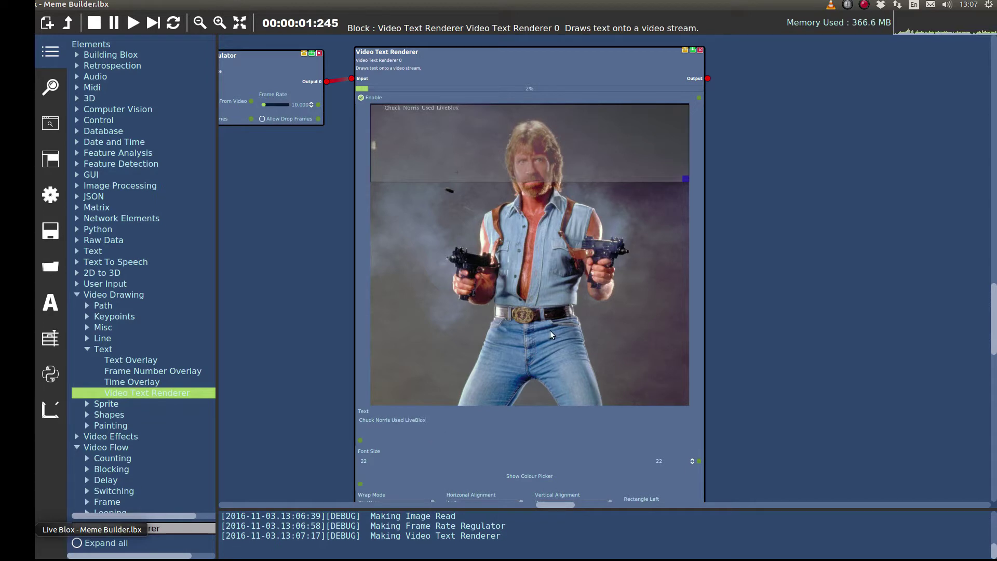
Step: Set the Video Text Renderer's font size to 69
drag(515, 346, 486, 263)
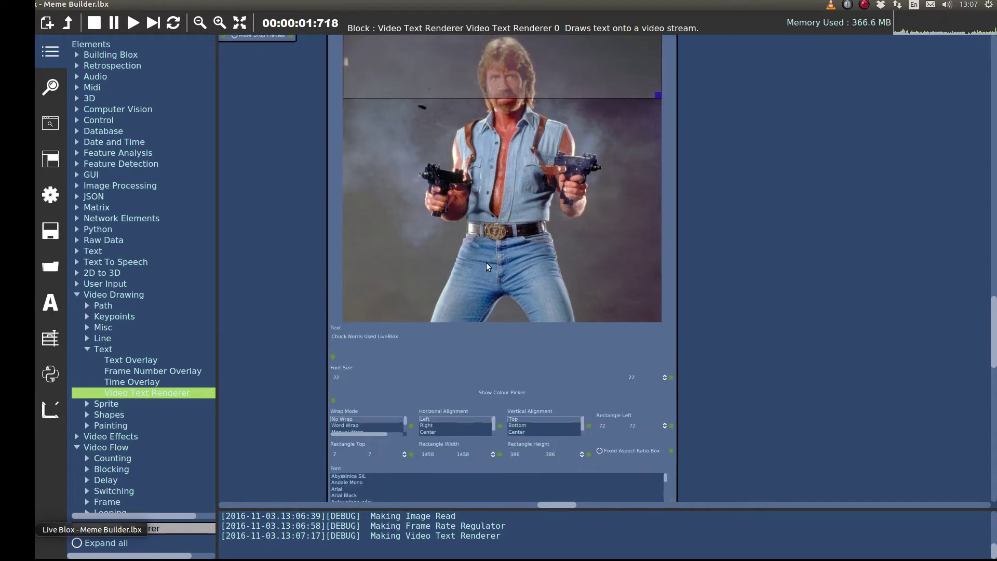
scroll(573, 304, up, 1)
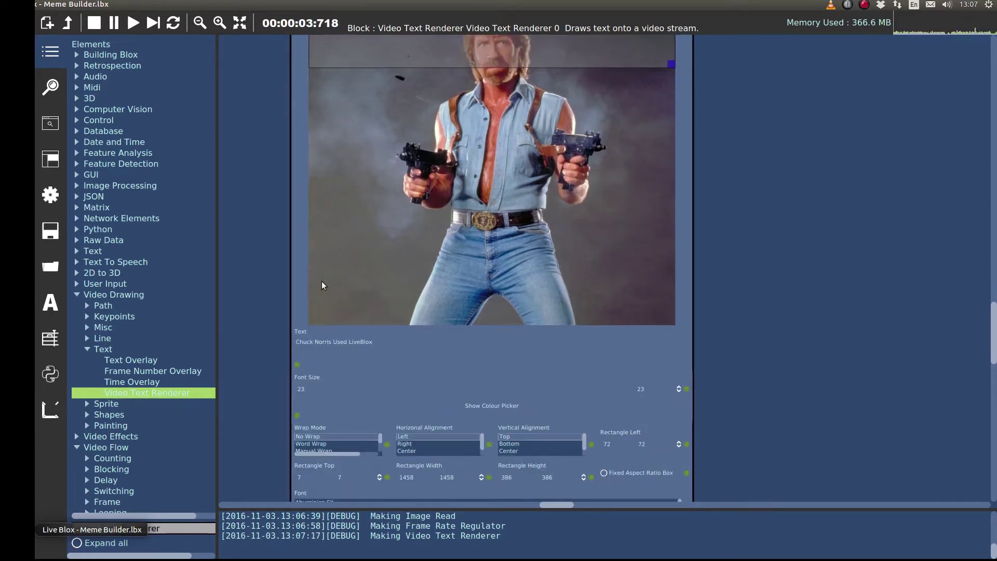
scroll(441, 254, down, 2)
drag(441, 254, 428, 196)
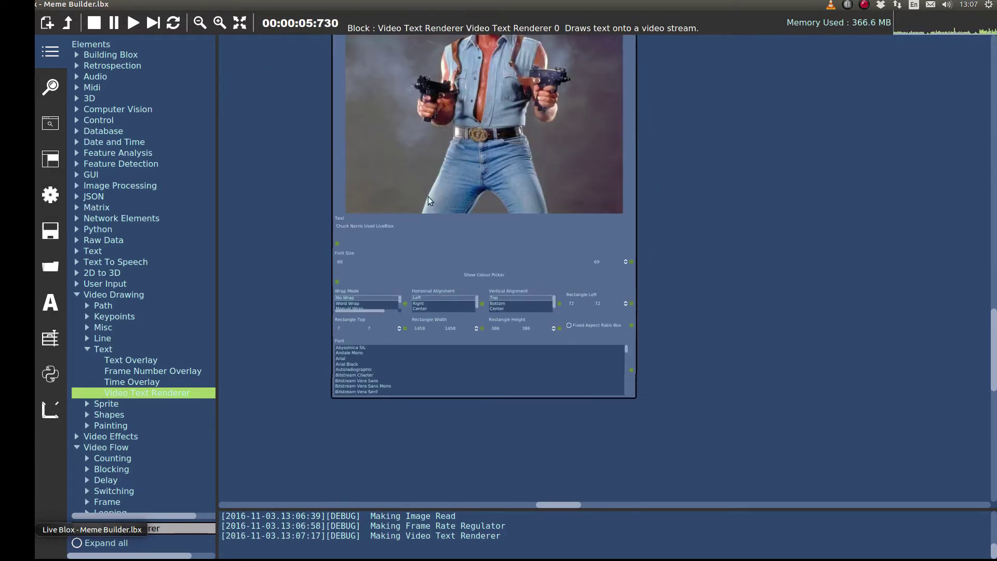
click(506, 264)
Step: Choose Impact as the Video Text Renderer's font
scroll(506, 264, up, 4)
drag(311, 281, 410, 208)
scroll(387, 358, down, 12)
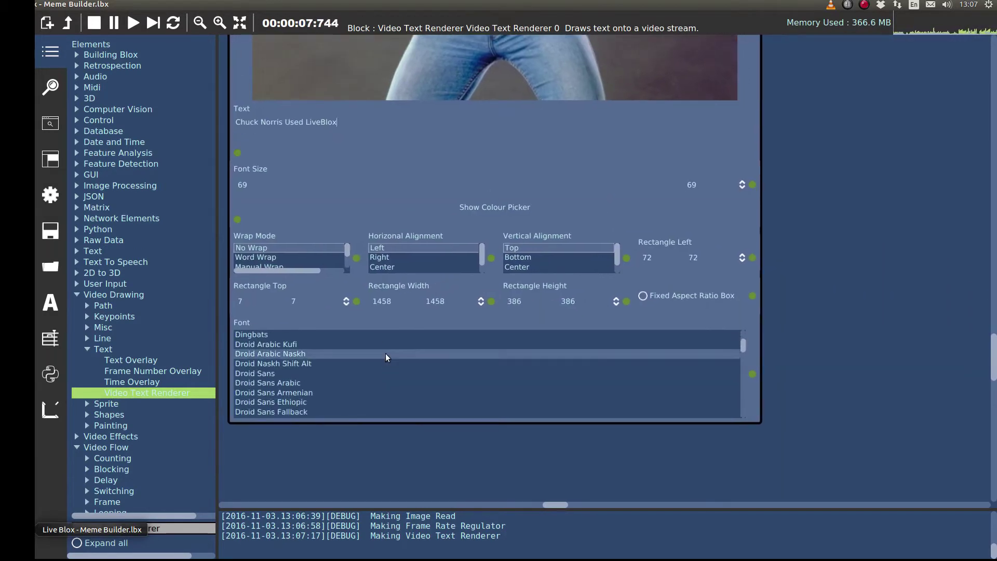
scroll(363, 381, down, 2)
click(342, 344)
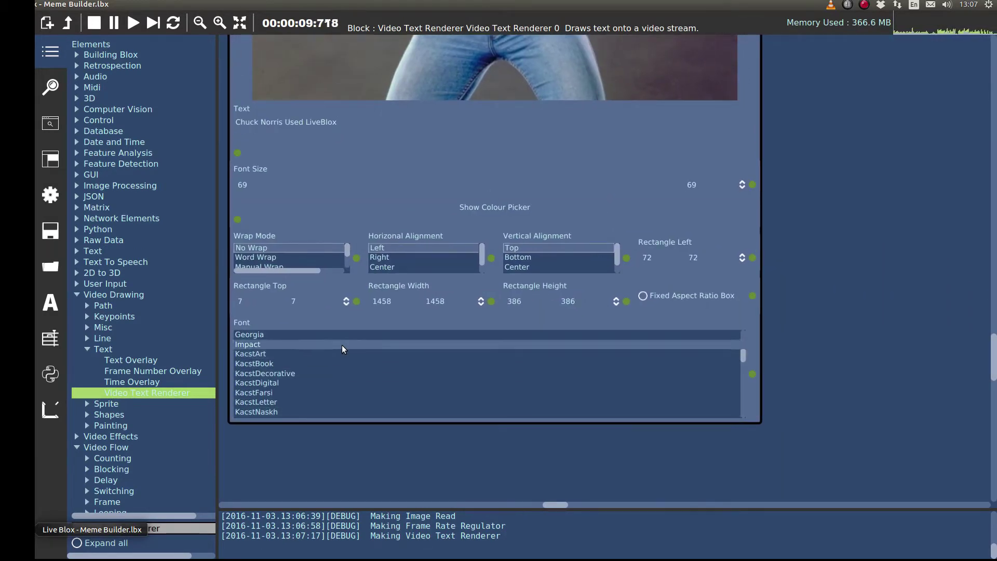
Step: Centre the text horizontally and vertically in its rectangle and set the wrap mode to wrap at word boundary or anywhere
scroll(789, 273, down, 4)
drag(811, 218, 722, 423)
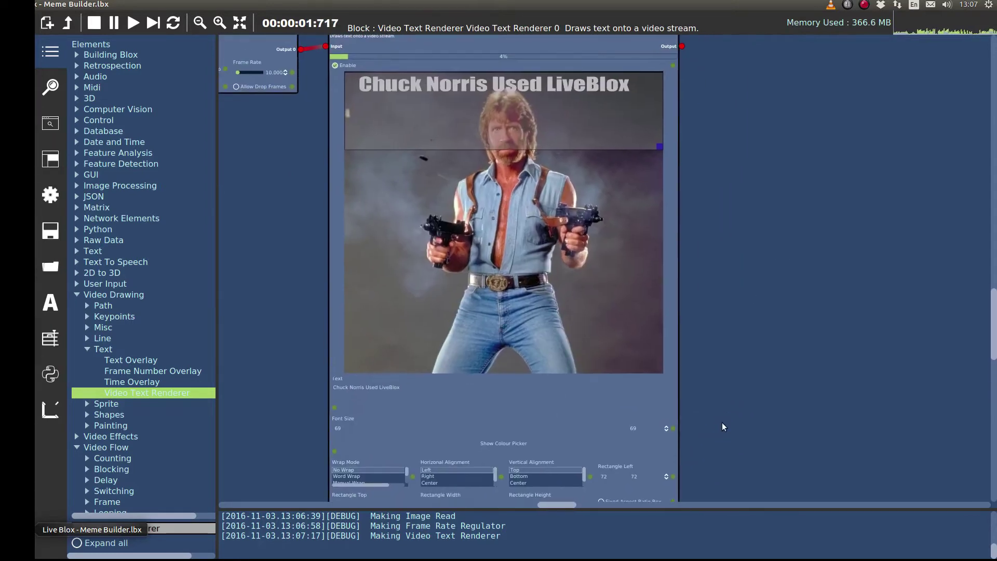
drag(700, 382, 703, 379)
click(448, 433)
click(529, 433)
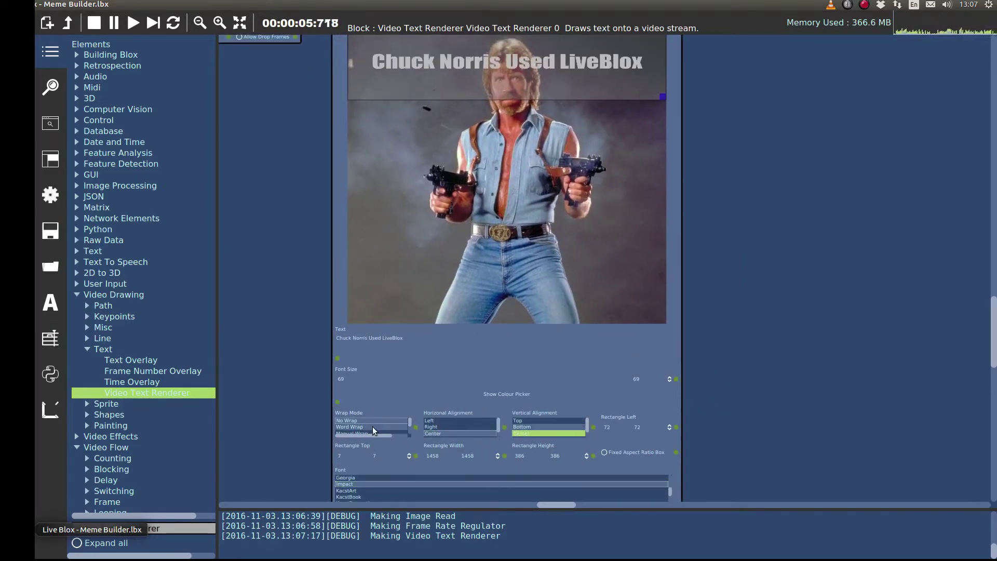
scroll(376, 426, down, 3)
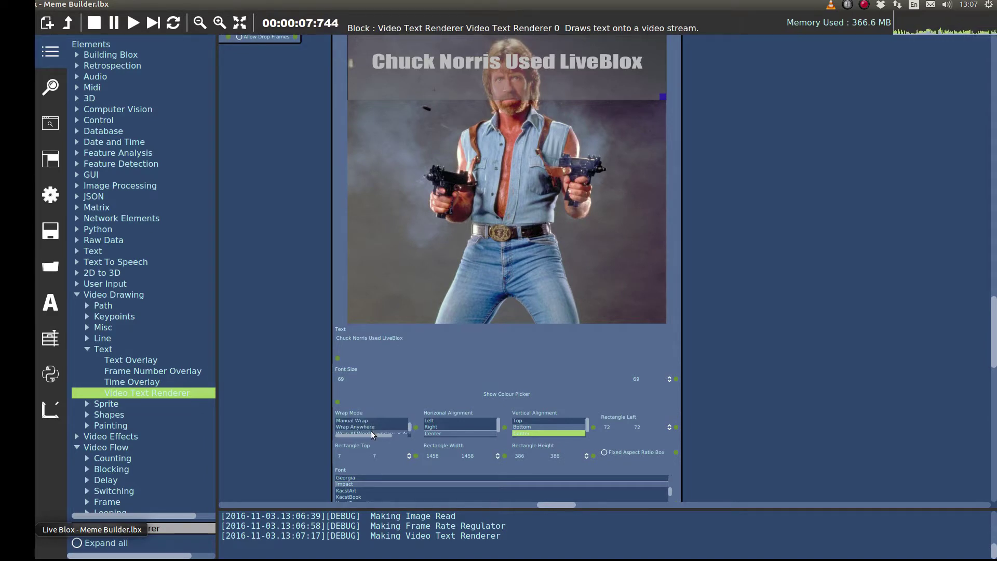
click(373, 426)
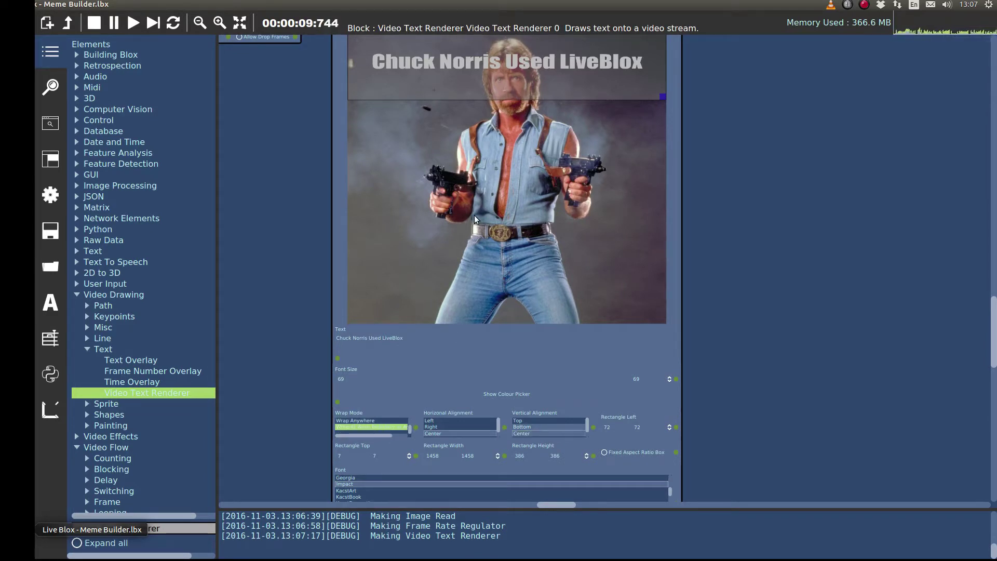
Step: Set the Video Text Renderer's font size to 81 and resize its text rectangle to about 1469 by 324
drag(475, 215, 456, 288)
scroll(572, 312, down, 2)
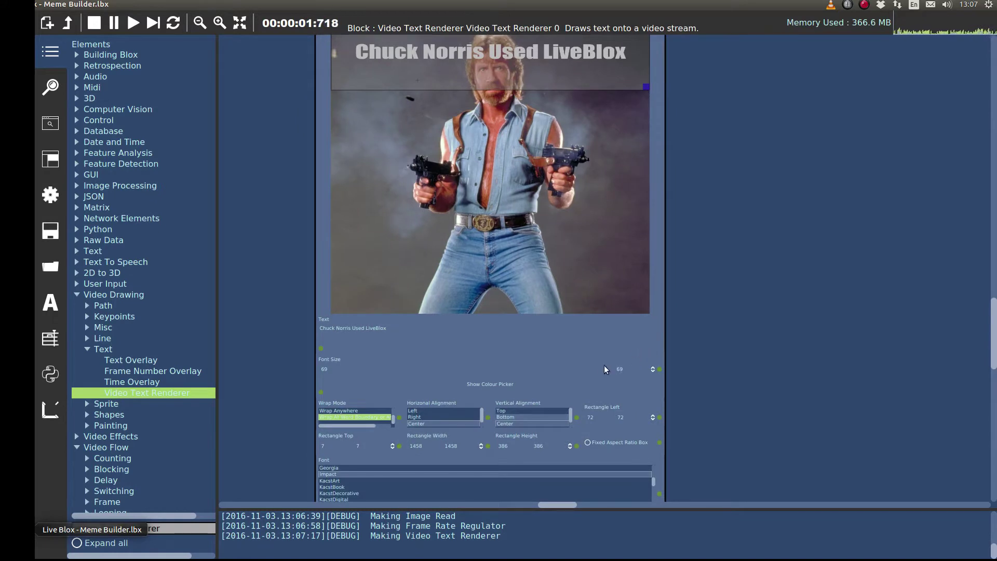
scroll(350, 369, up, 4)
drag(522, 232, 510, 308)
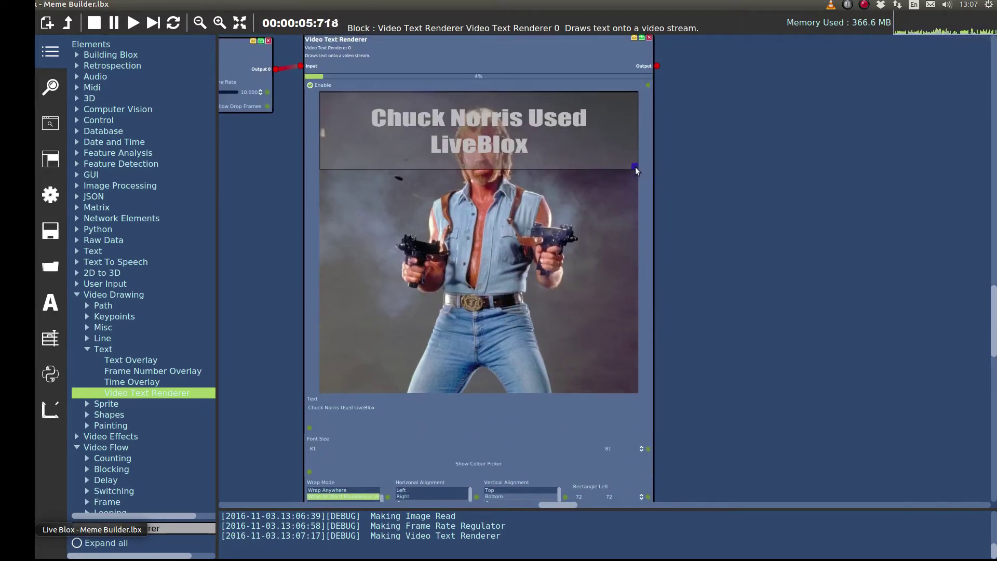
drag(635, 166, 616, 218)
Step: Duplicate the Video Text Renderer block and connect the original's output to the copy's input
key(ctrl+c)
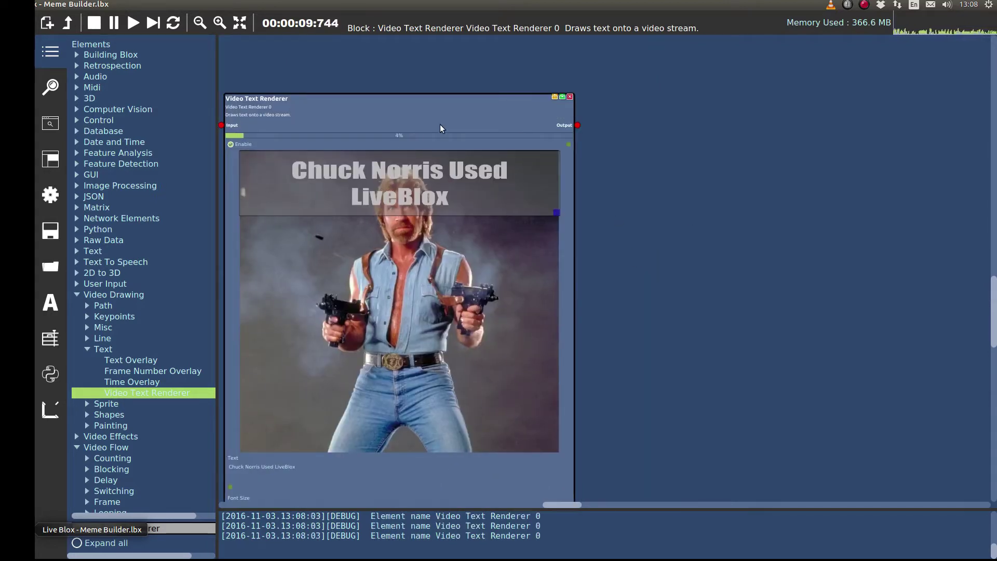
key(ctrl+v)
drag(578, 125, 603, 152)
scroll(550, 139, down, 5)
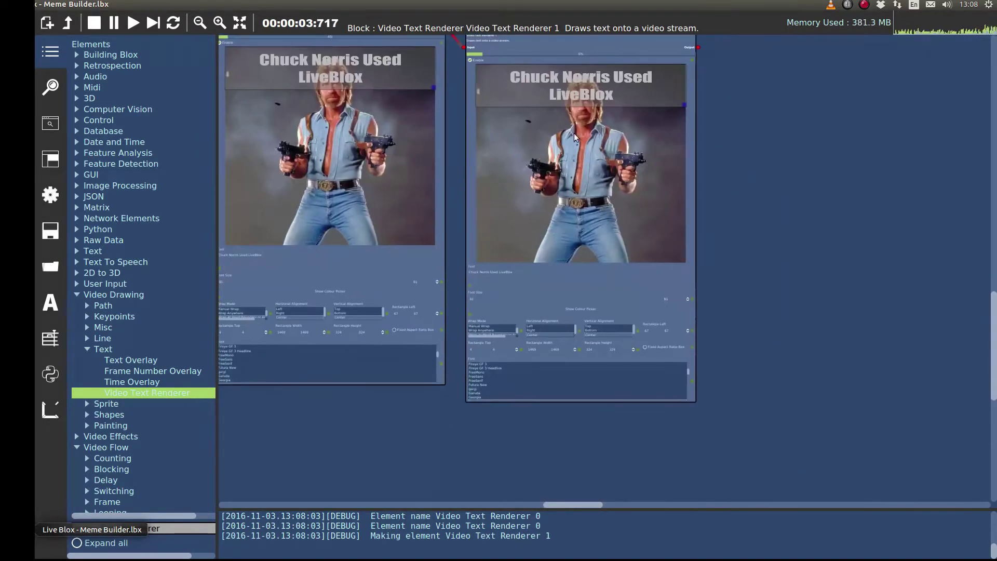
Step: Move the second renderer's text rectangle to the image's lower edge and replace its text with "Apps Built Themselves"
drag(581, 96, 584, 245)
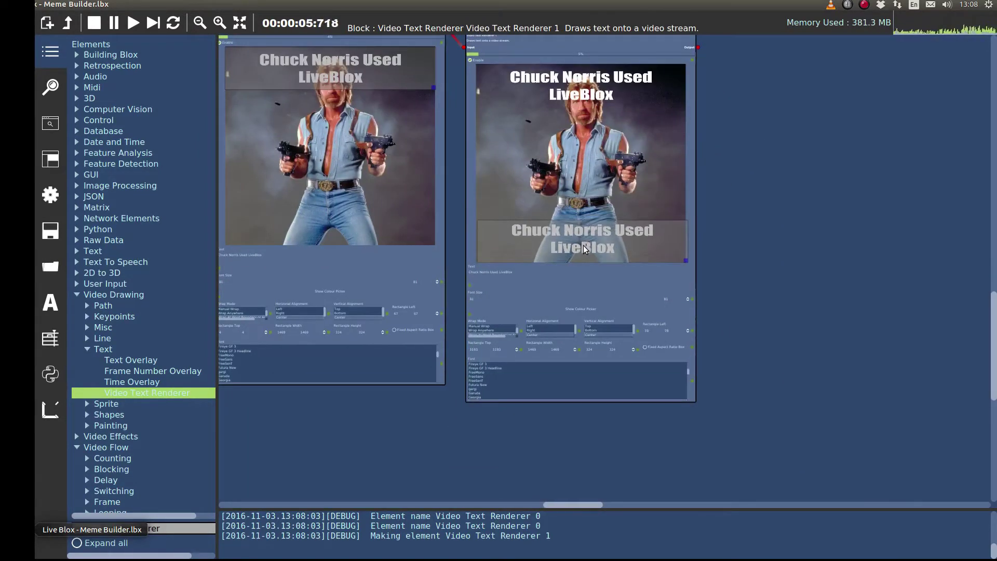
scroll(525, 289, up, 3)
drag(518, 265, 387, 267)
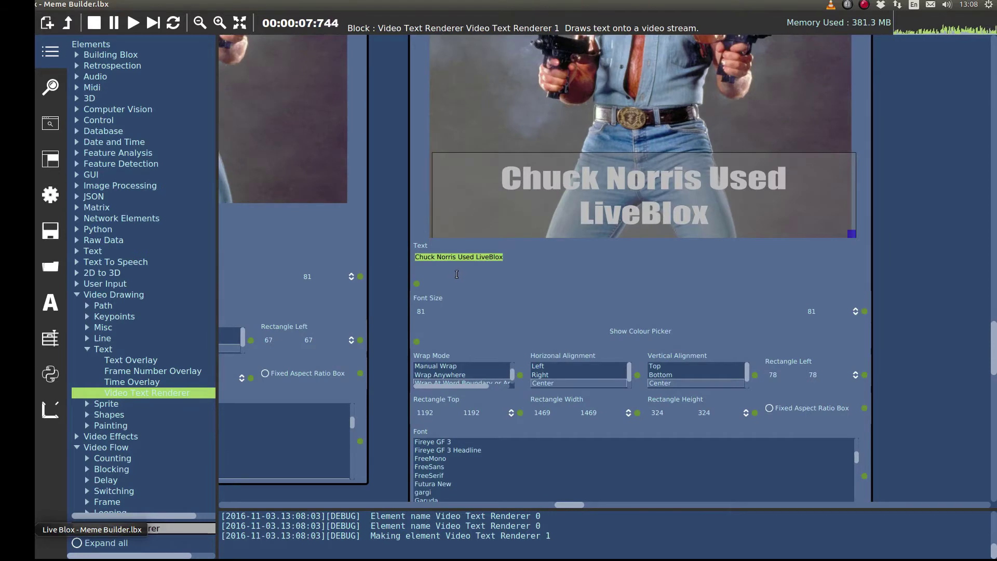
text(Apps Built)
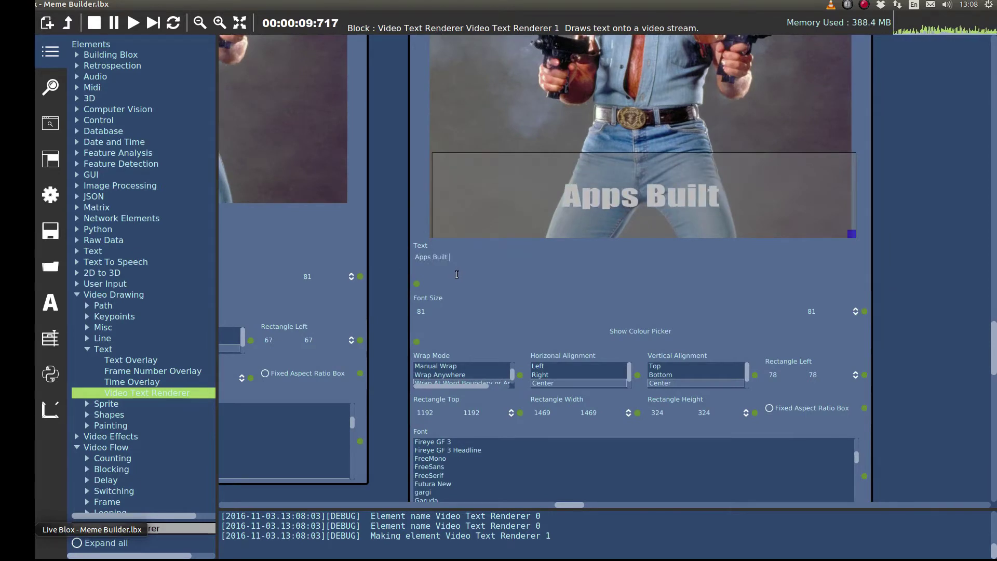
text( Themsel)
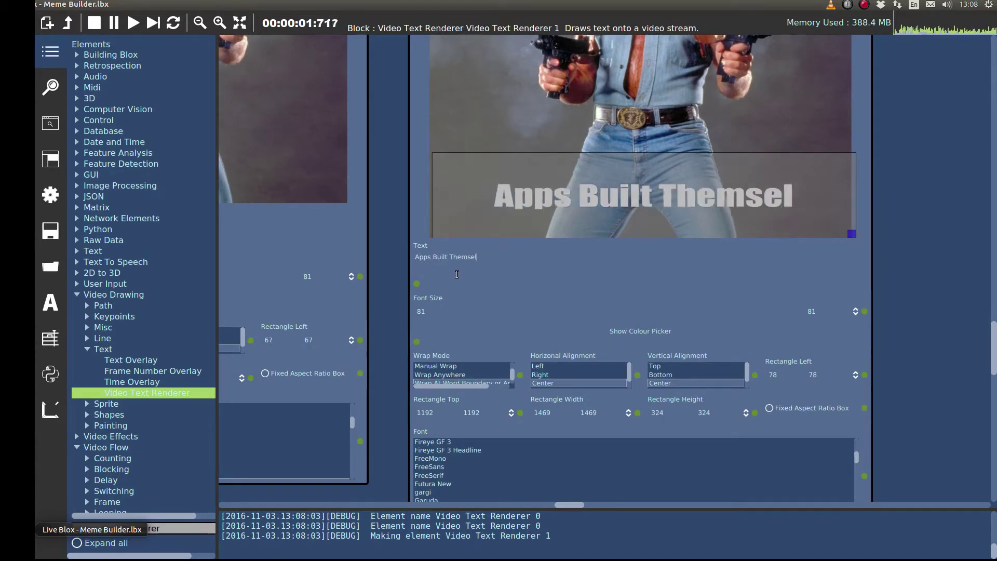
text(ves)
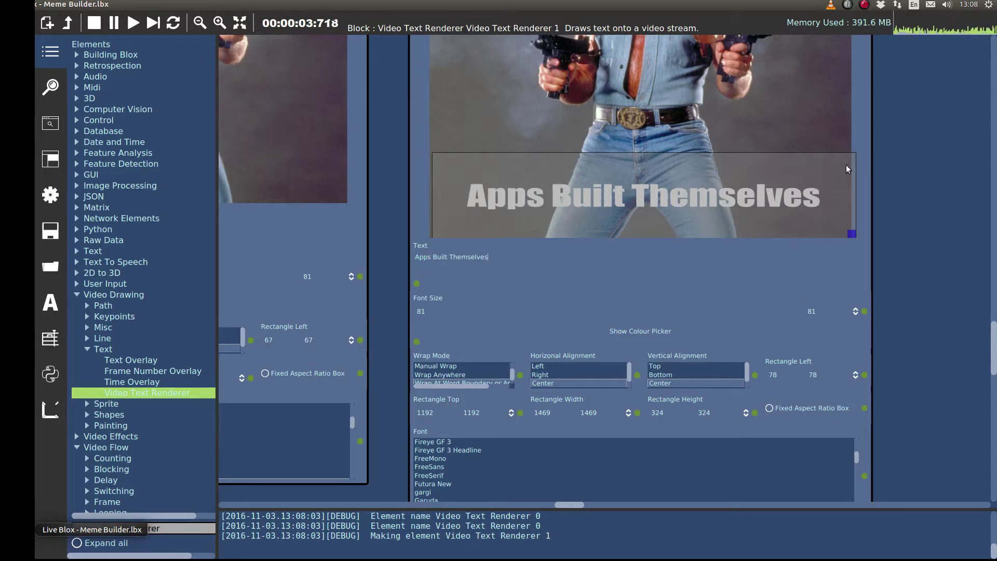
scroll(813, 188, down, 4)
drag(737, 217, 643, 304)
scroll(643, 303, up, 2)
scroll(547, 224, down, 5)
scroll(520, 202, up, 4)
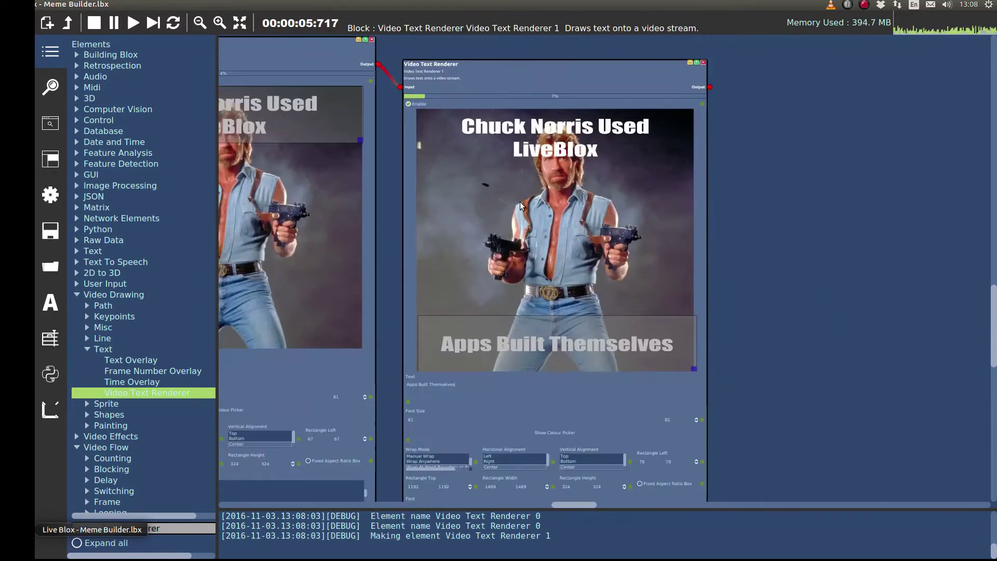
drag(324, 211, 392, 208)
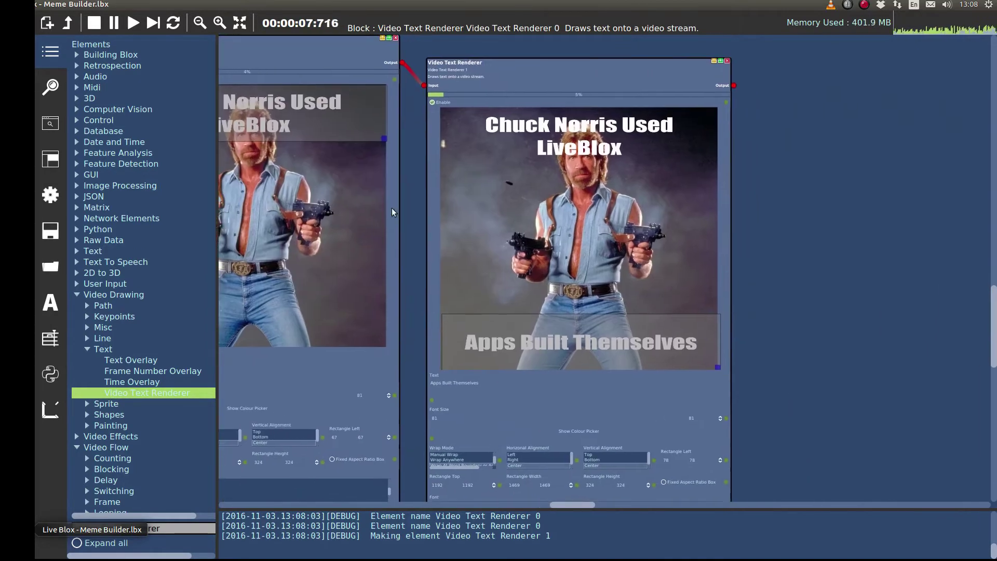
Step: Find the Snap Shot block, add it beside the second Video Text Renderer and connect that renderer's output to its input
drag(534, 220, 281, 359)
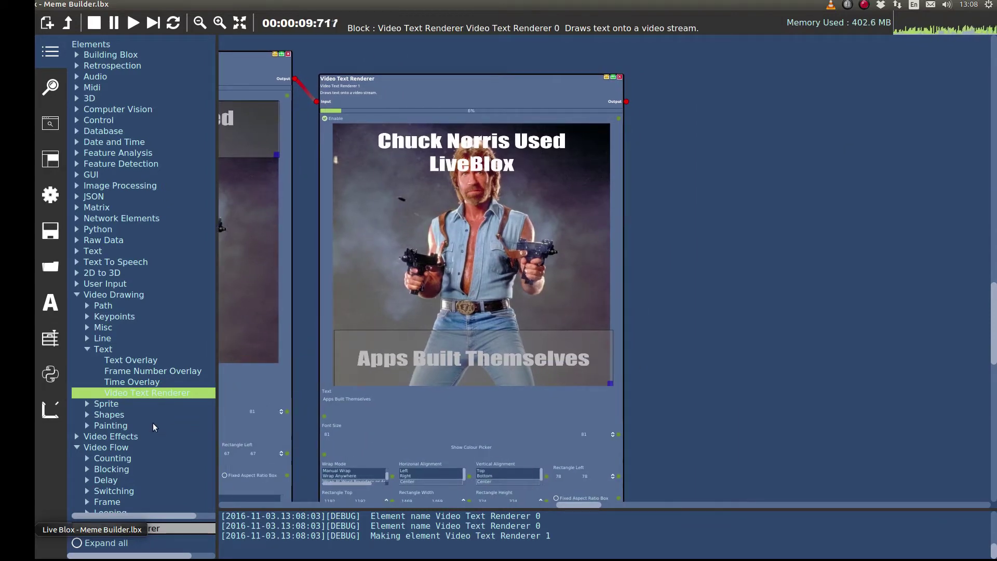
scroll(152, 423, down, 5)
text(snaps)
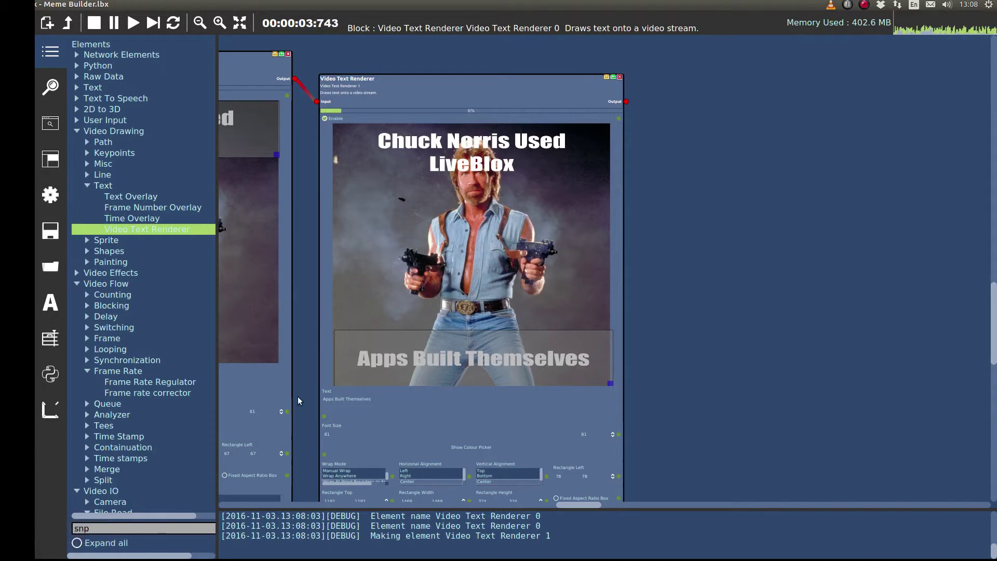
text(sna)
key(Return)
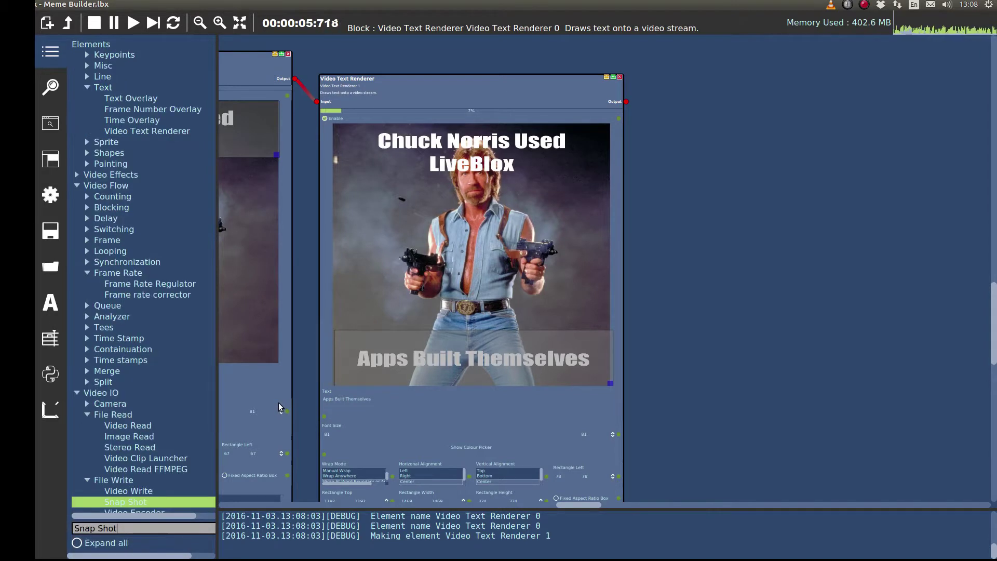
drag(120, 501, 671, 114)
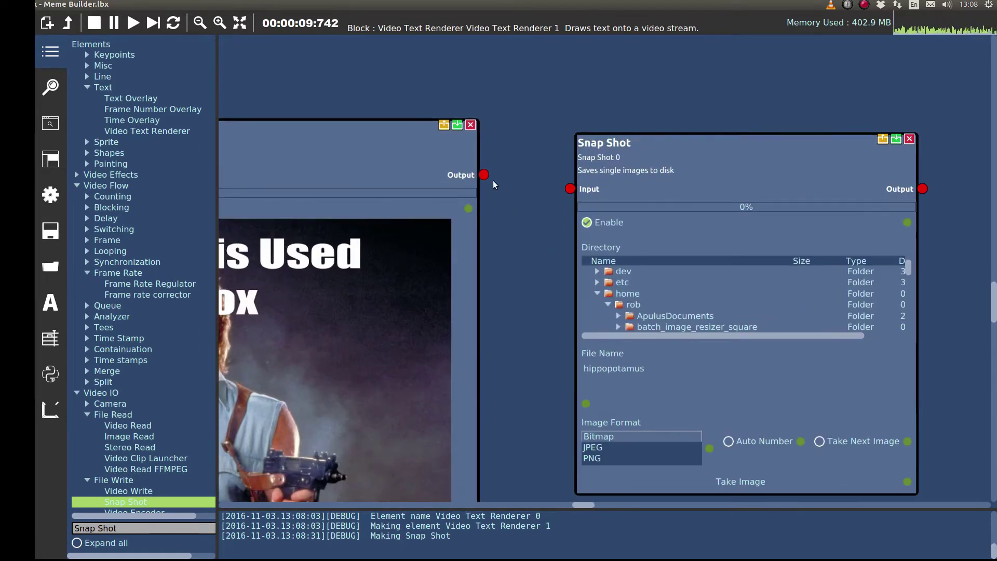
drag(484, 175, 571, 189)
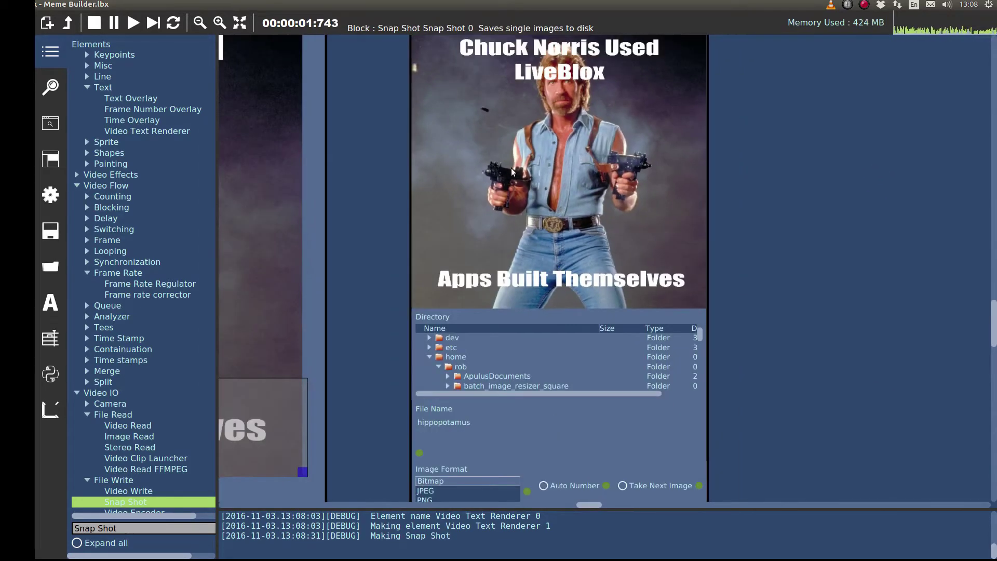
Step: Save the finished meme through the Snap Shot block as a PNG image named Chuck_meme
double_click(496, 426)
text(Chuck)
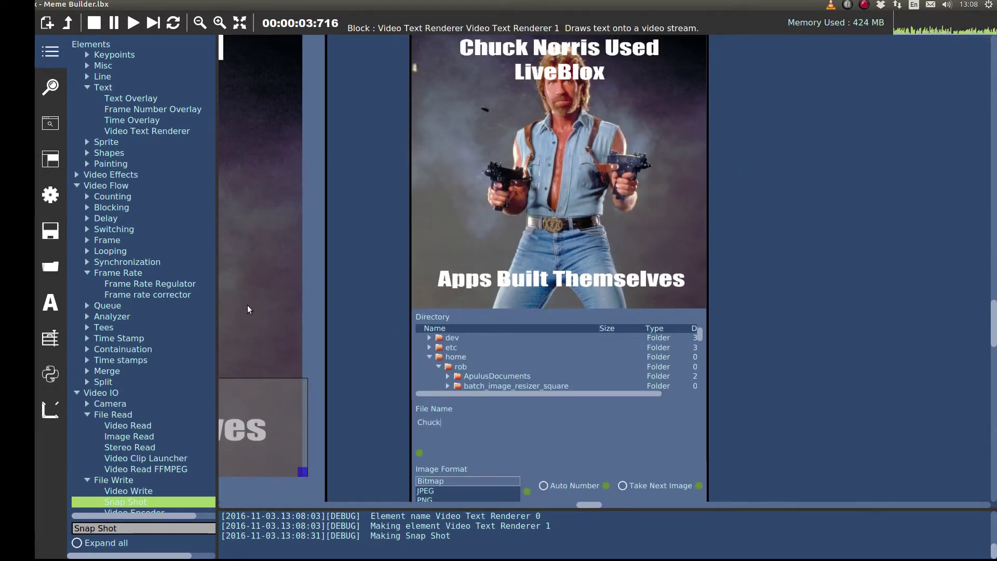
text(_meme)
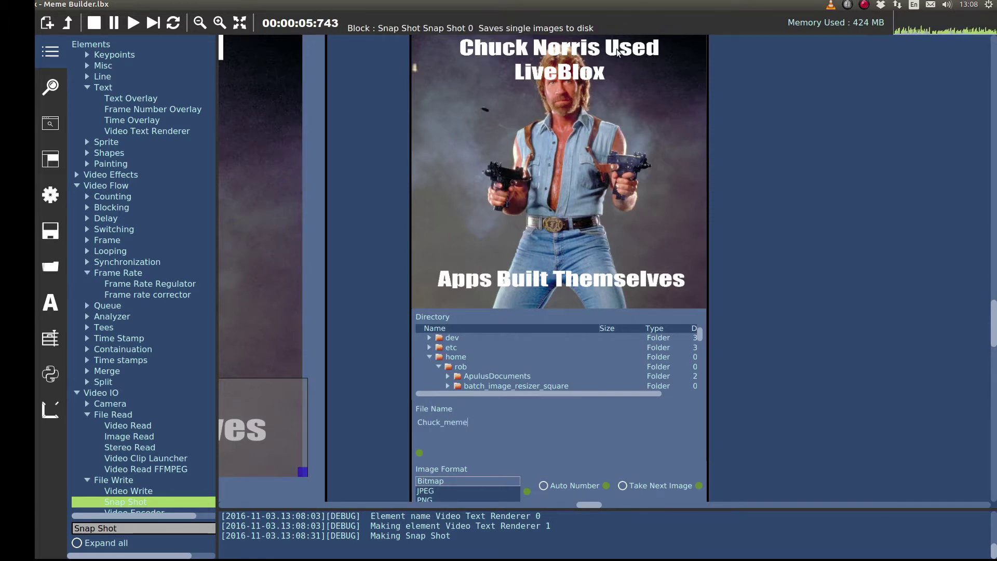
scroll(730, 281, down, 2)
click(519, 447)
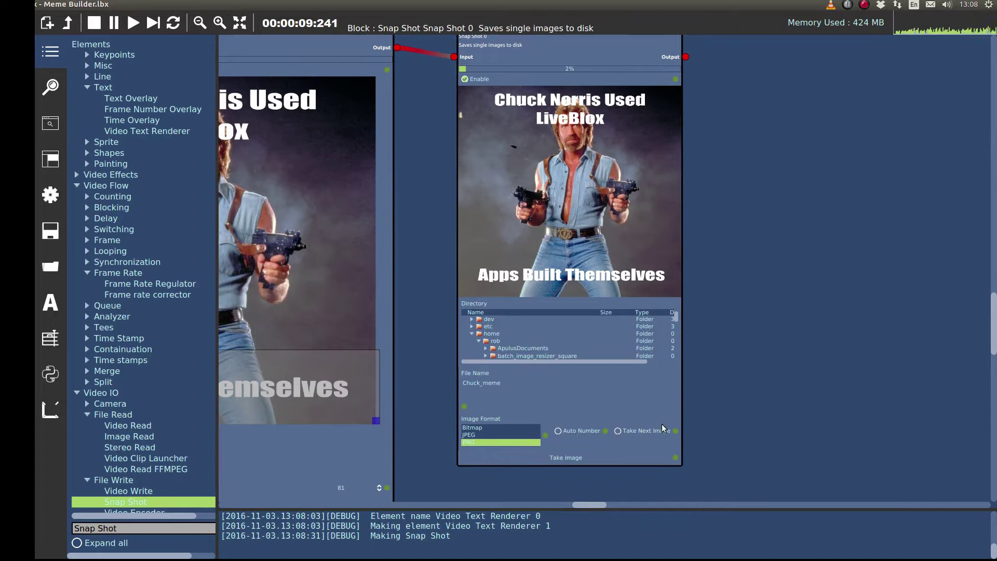
click(590, 457)
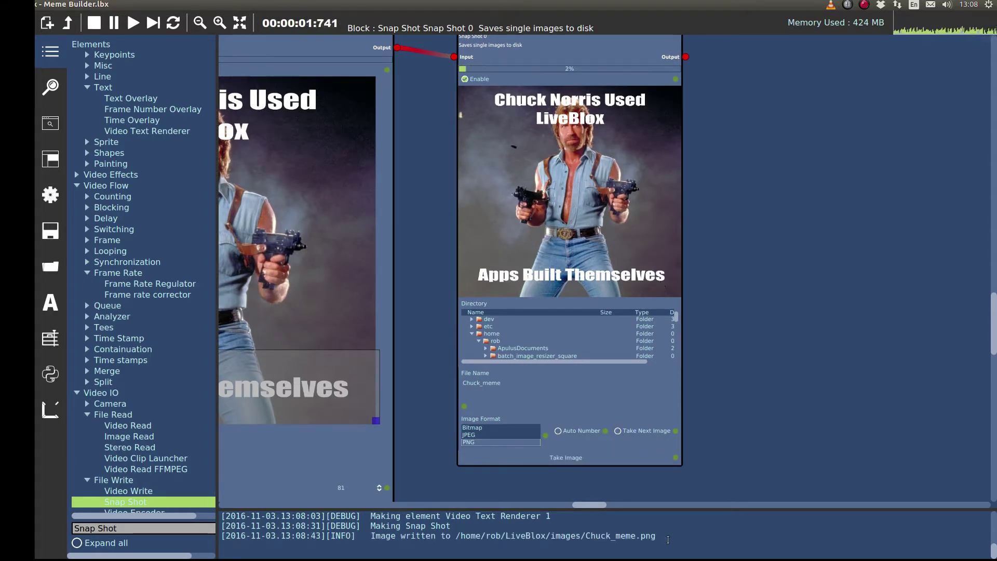
drag(656, 536, 455, 536)
right_click(471, 536)
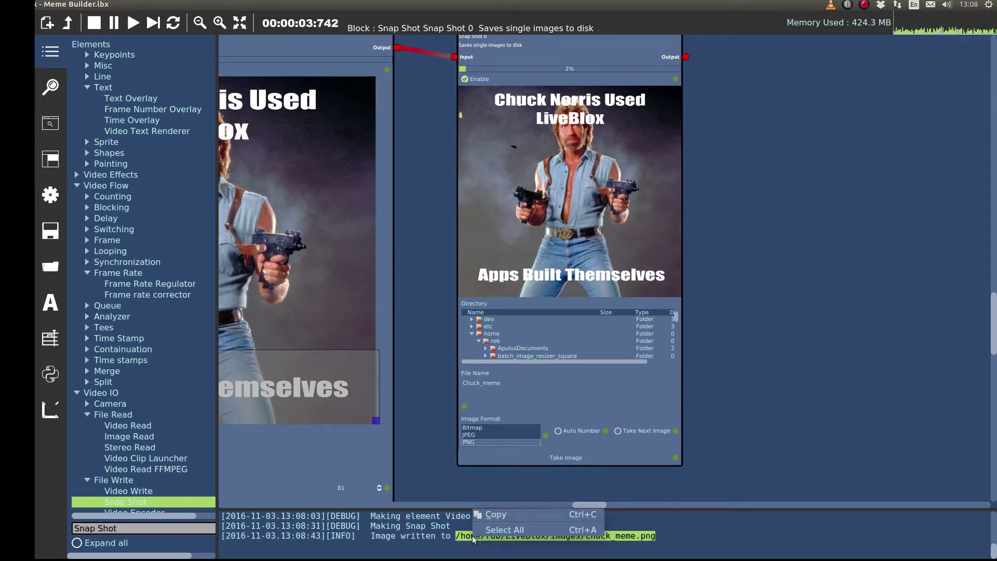
click(529, 519)
click(589, 536)
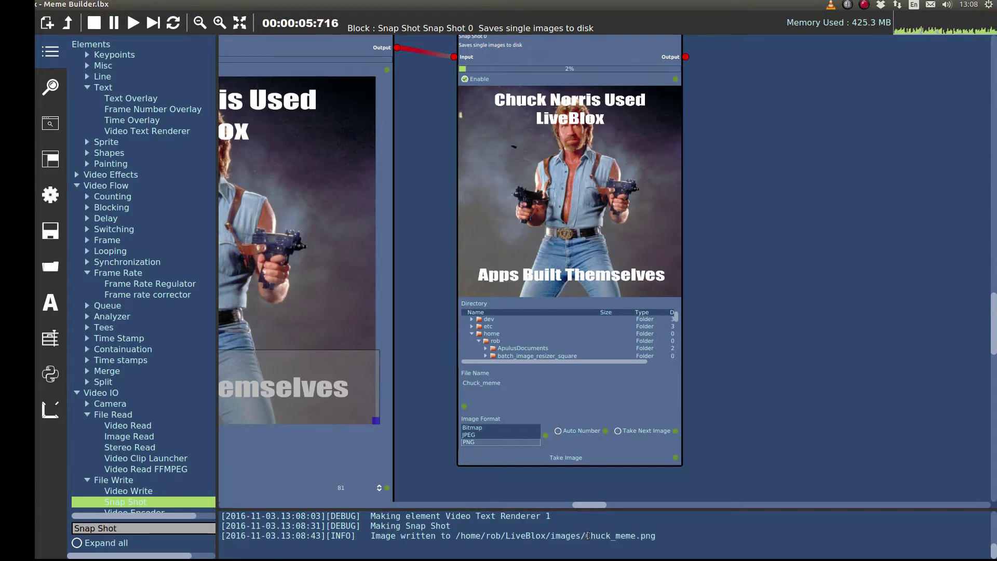
Step: Copy only the images folder path, without the file name, from the log's saved-image message
drag(588, 535, 455, 536)
right_click(470, 537)
click(488, 512)
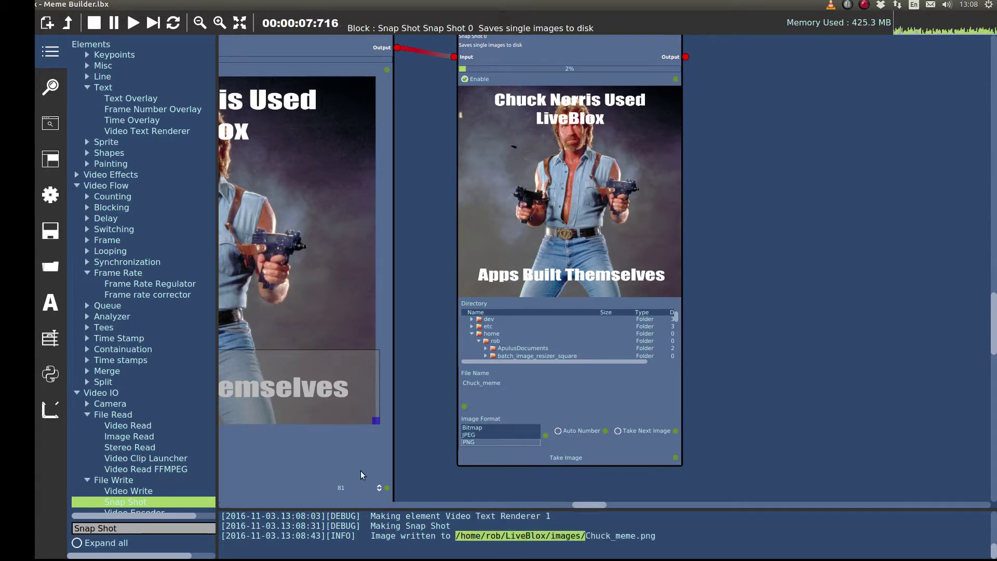
Step: Switch to the image viewer, inspect the saved Chuck_meme.png, and close it to return to LiveBlox
key(alt+Tab)
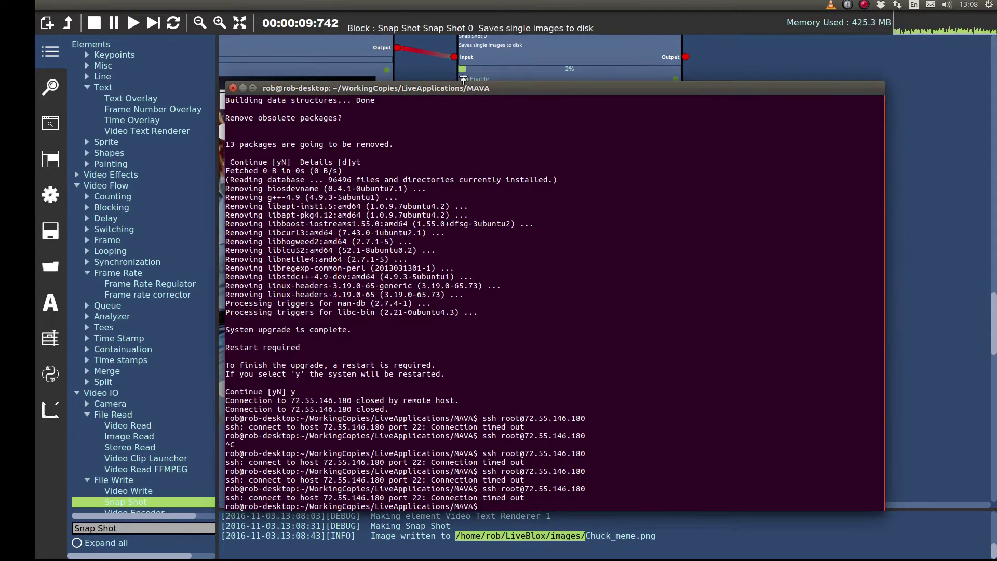
drag(462, 101, 451, 118)
key(alt+Tab)
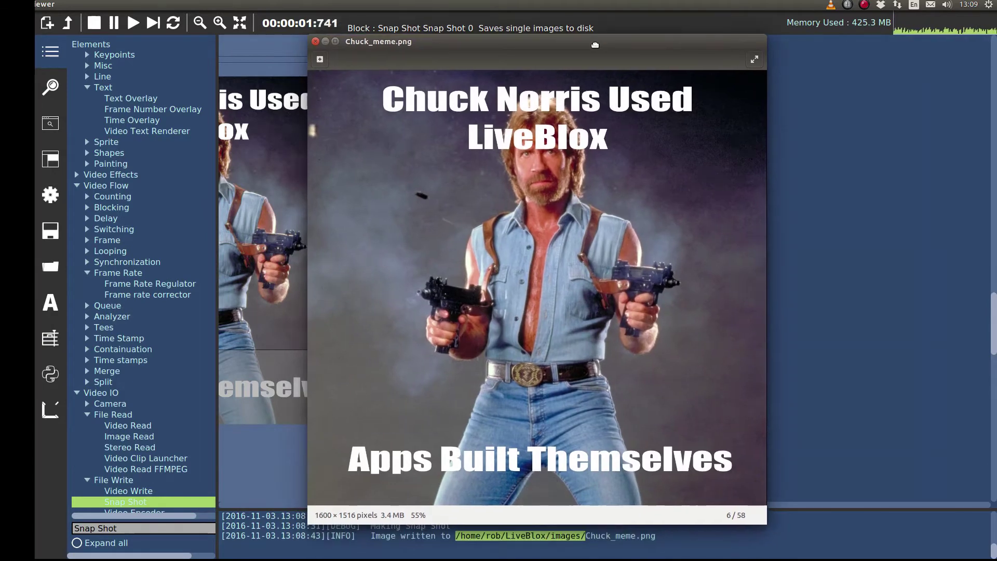
scroll(553, 203, up, 1)
scroll(553, 202, down, 1)
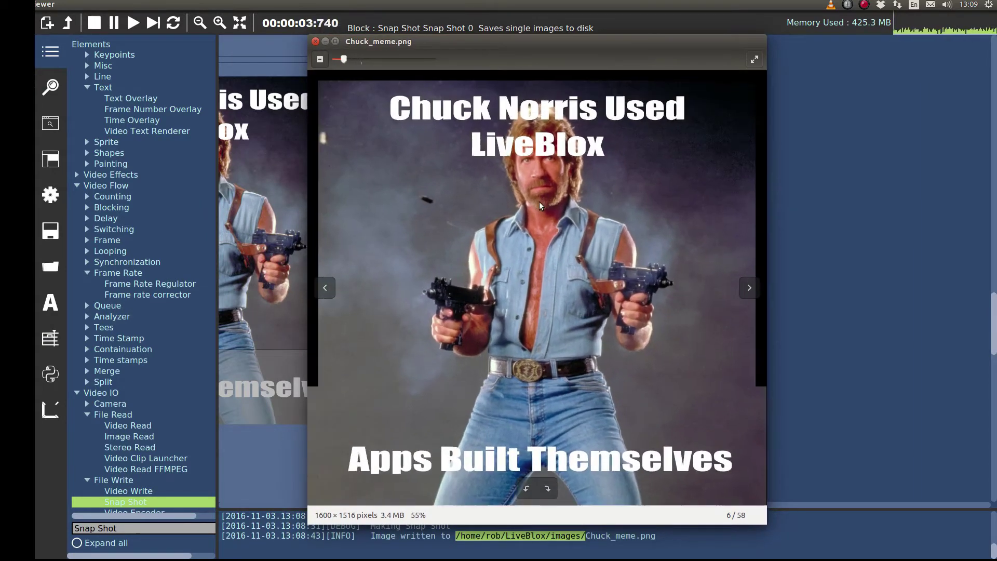
click(316, 42)
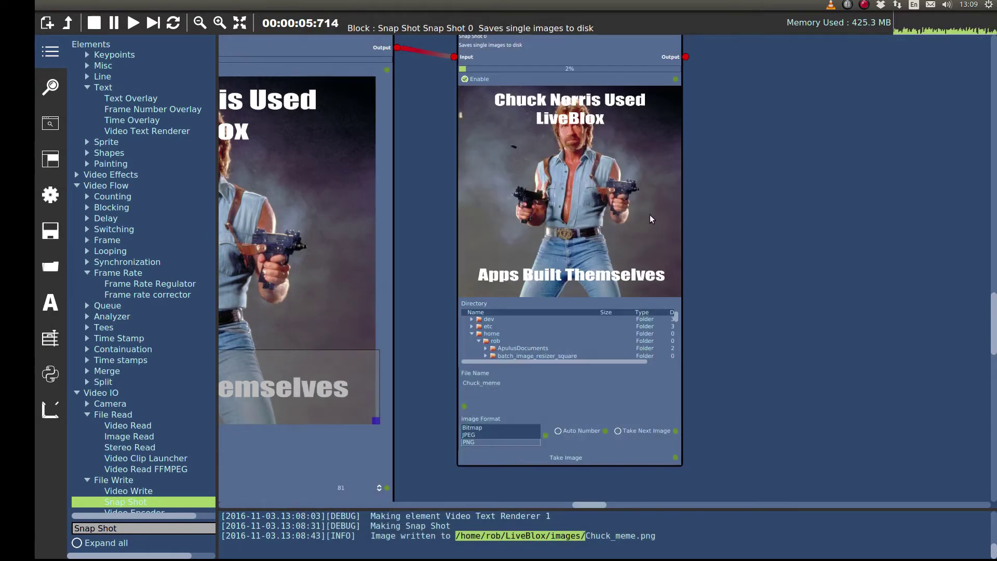
drag(695, 171, 645, 202)
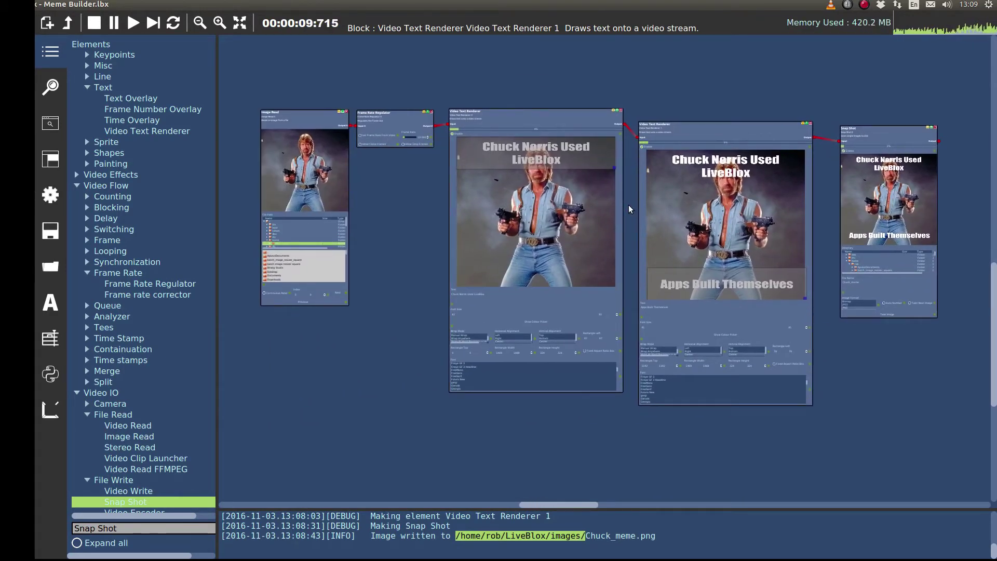
scroll(629, 204, up, 2)
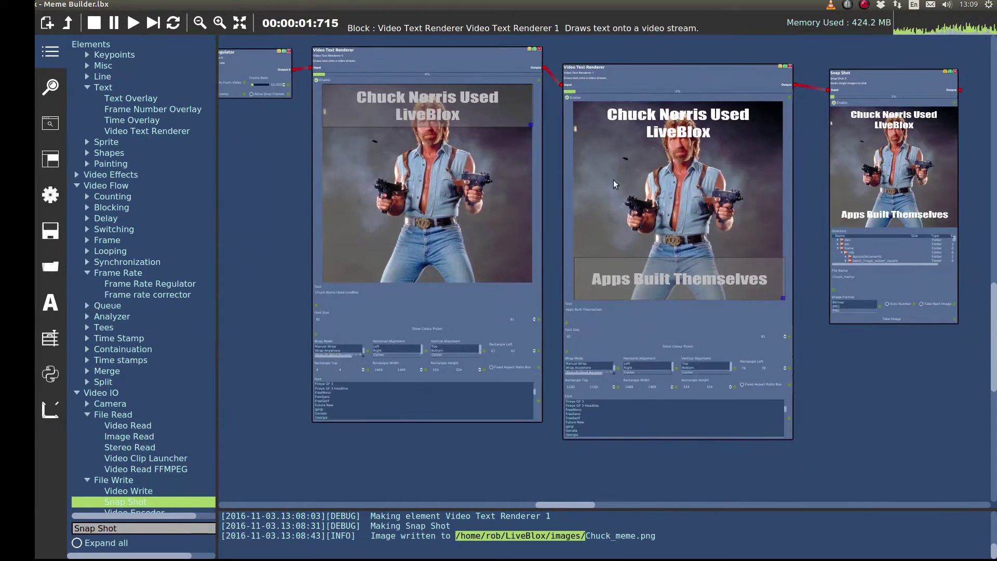
scroll(615, 204, up, 1)
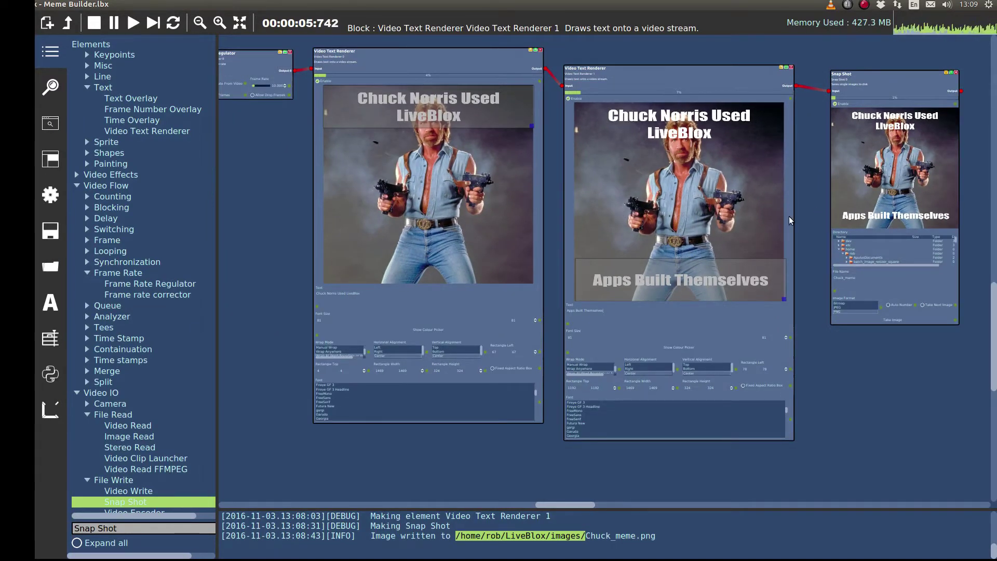
drag(789, 216, 976, 231)
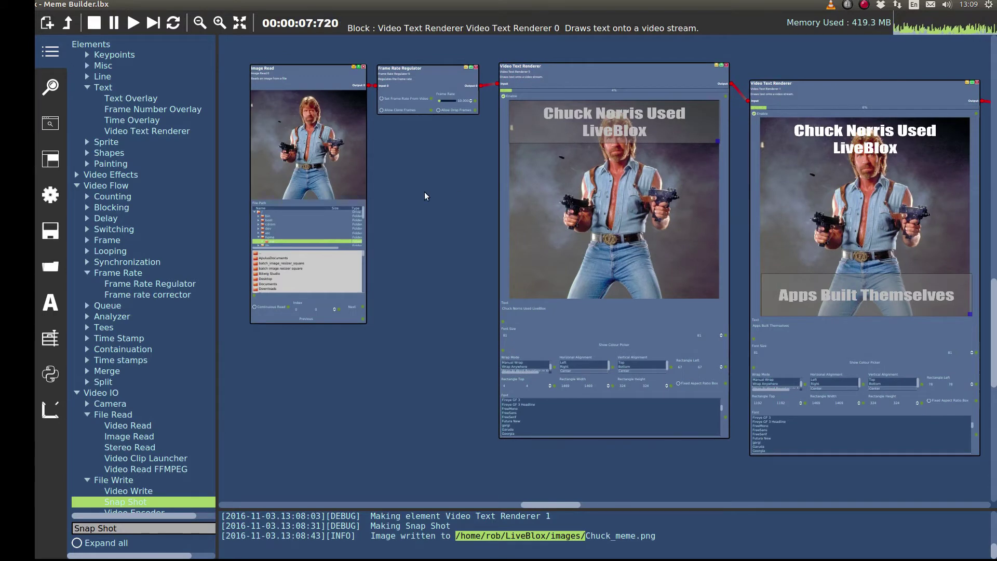
Step: Open the GUI Builder, place a Horizontal Splitter on the empty canvas and set it to 2 splits
scroll(425, 196, up, 1)
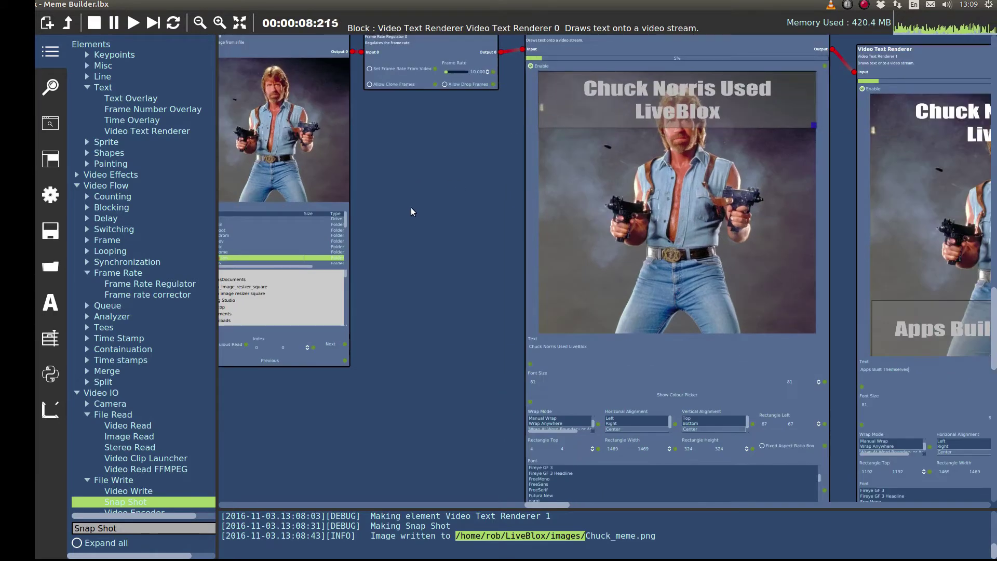
click(54, 165)
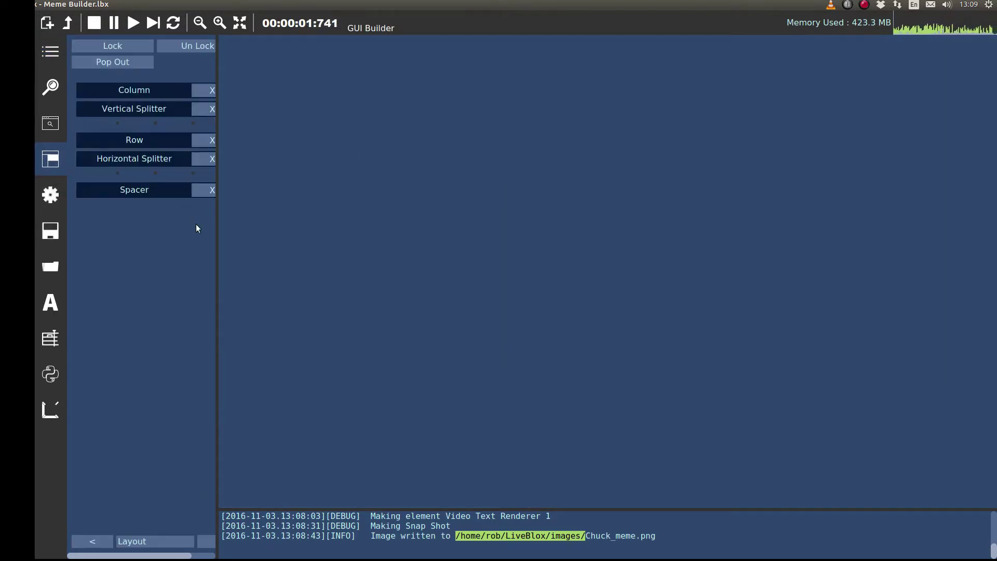
drag(216, 285, 280, 289)
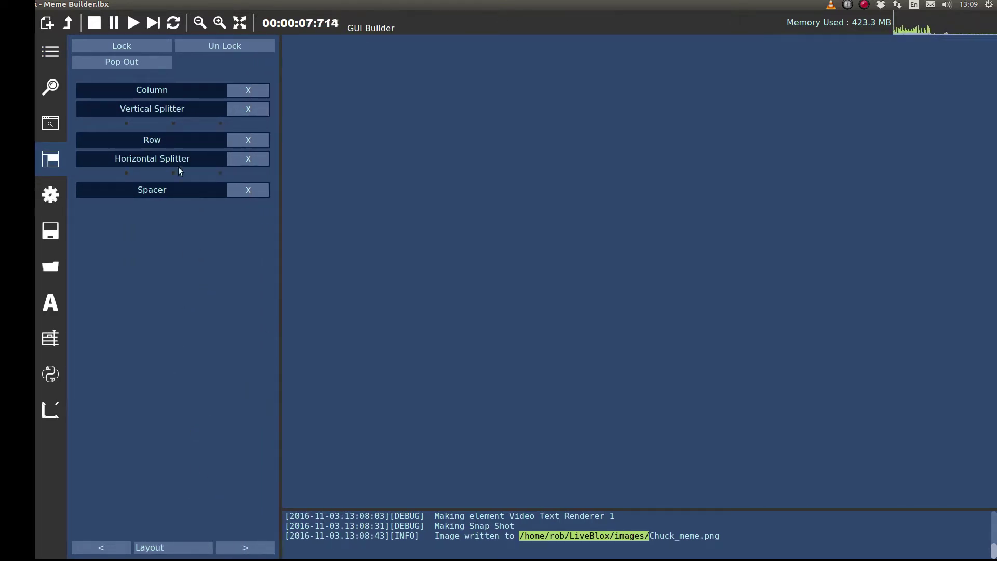
drag(171, 162, 596, 80)
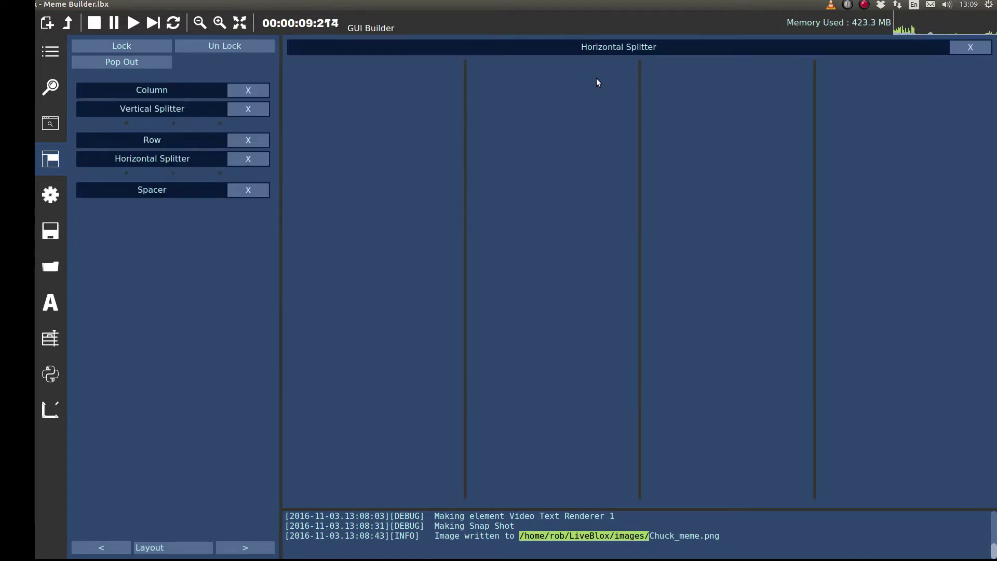
click(597, 46)
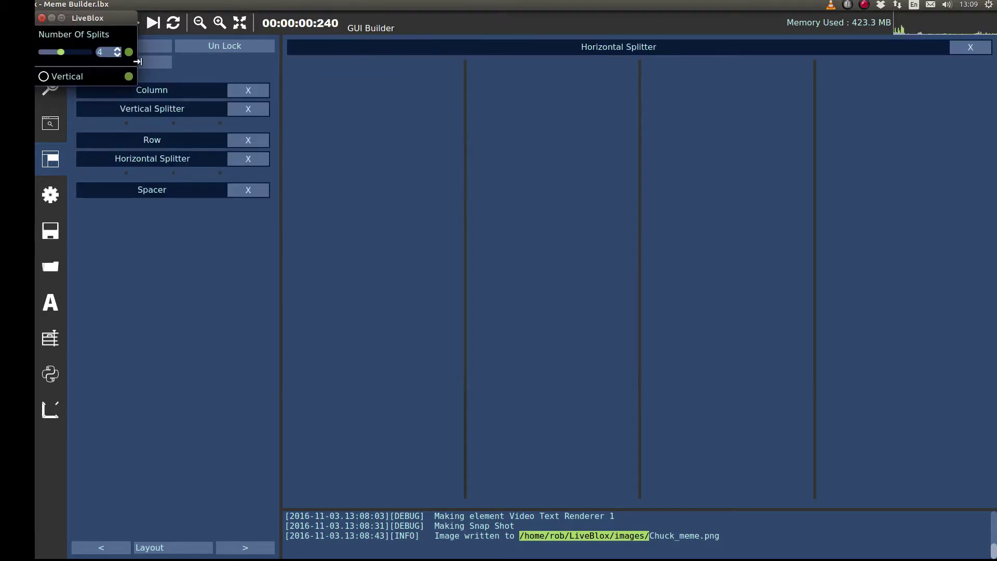
click(42, 18)
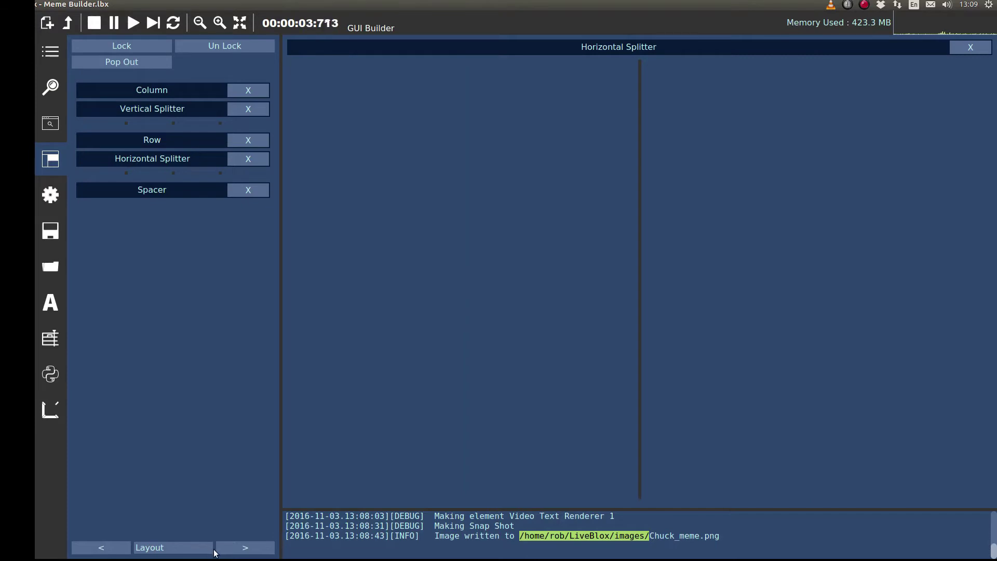
Step: Place a Tab Container from the Organizer controls in the second section of the Horizontal Splitter
click(211, 550)
click(205, 519)
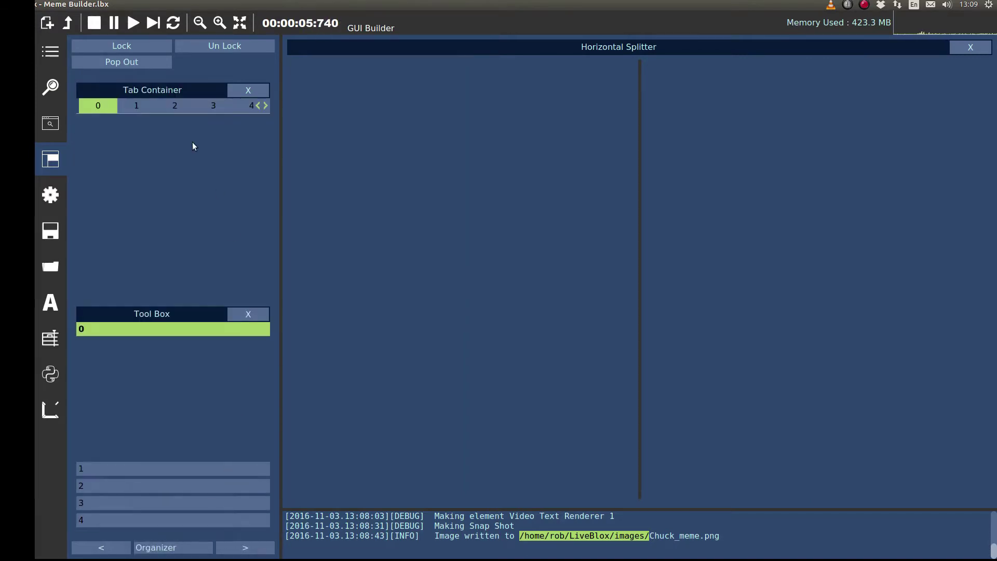
drag(162, 82, 830, 222)
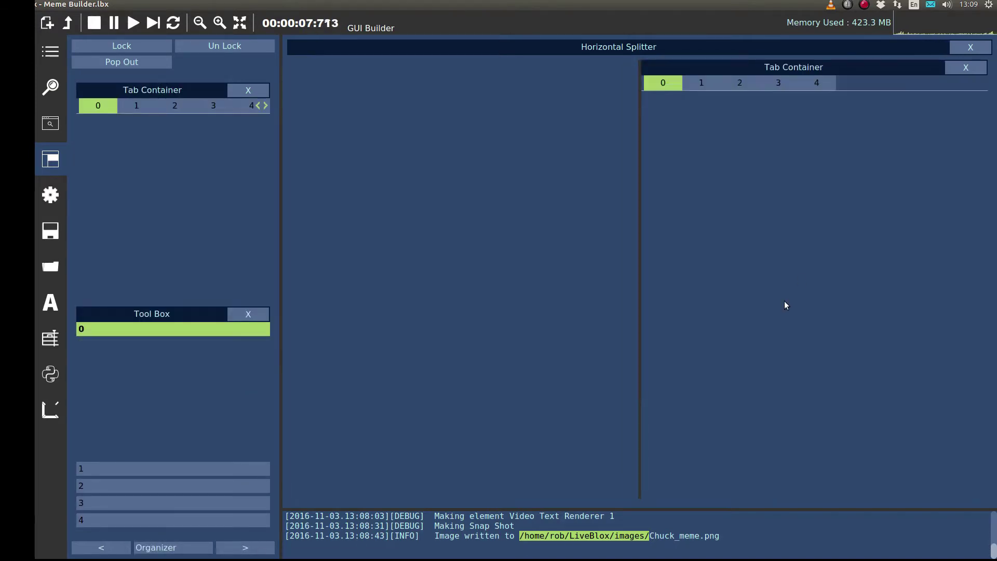
Step: Place the Snap Shot 0 Preview Controls in the splitter's first section and slightly narrow that section
click(173, 548)
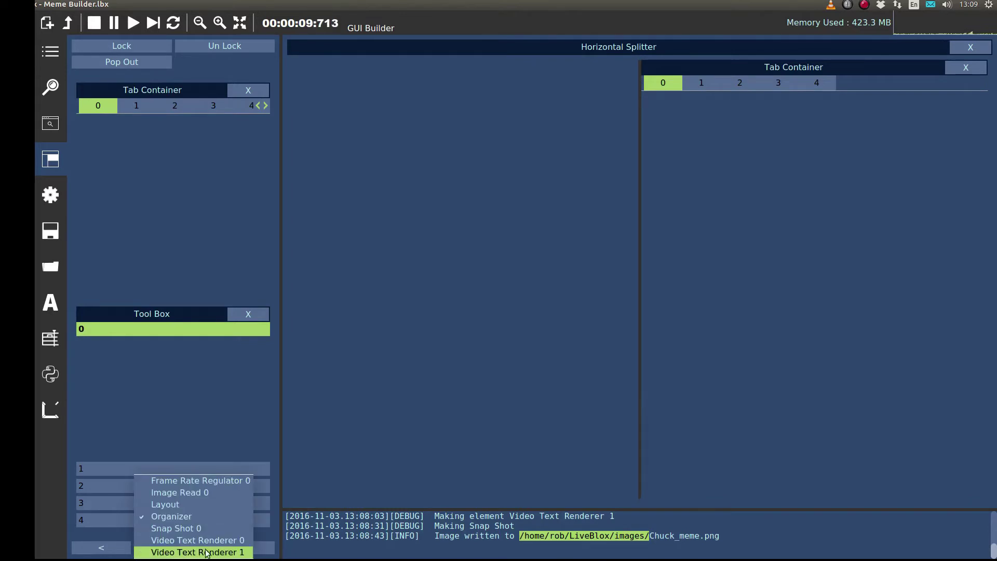
click(219, 529)
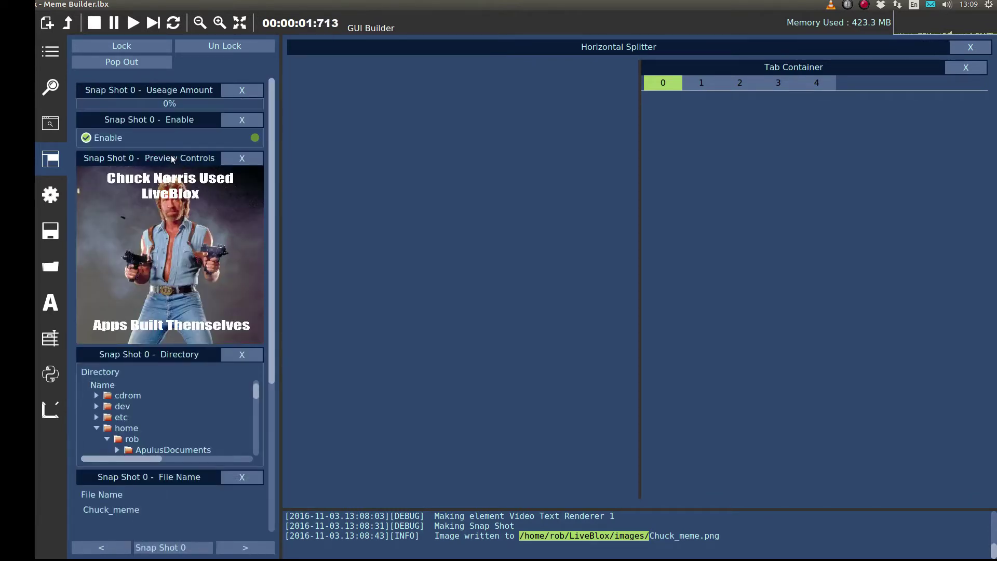
drag(172, 158, 463, 224)
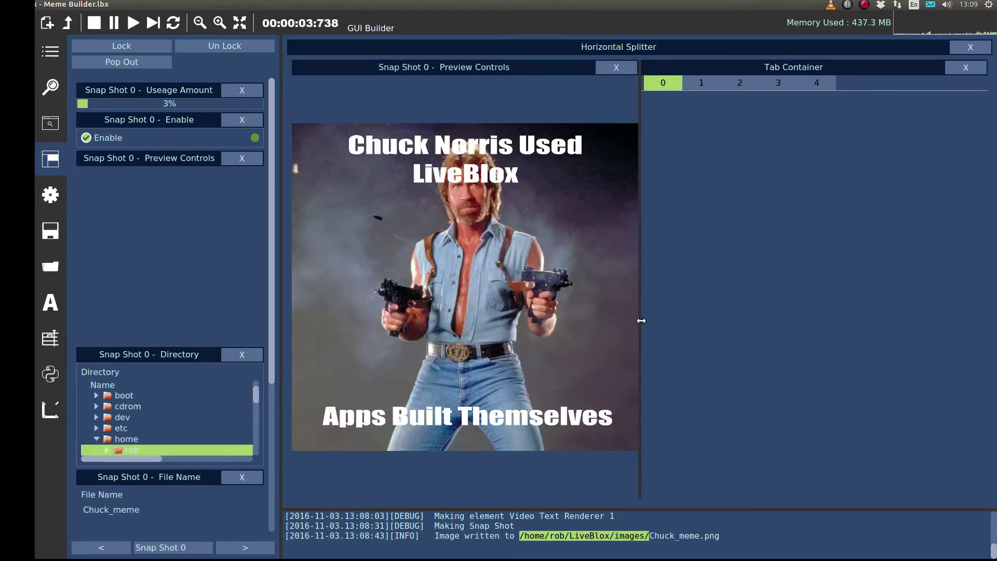
drag(642, 321, 630, 340)
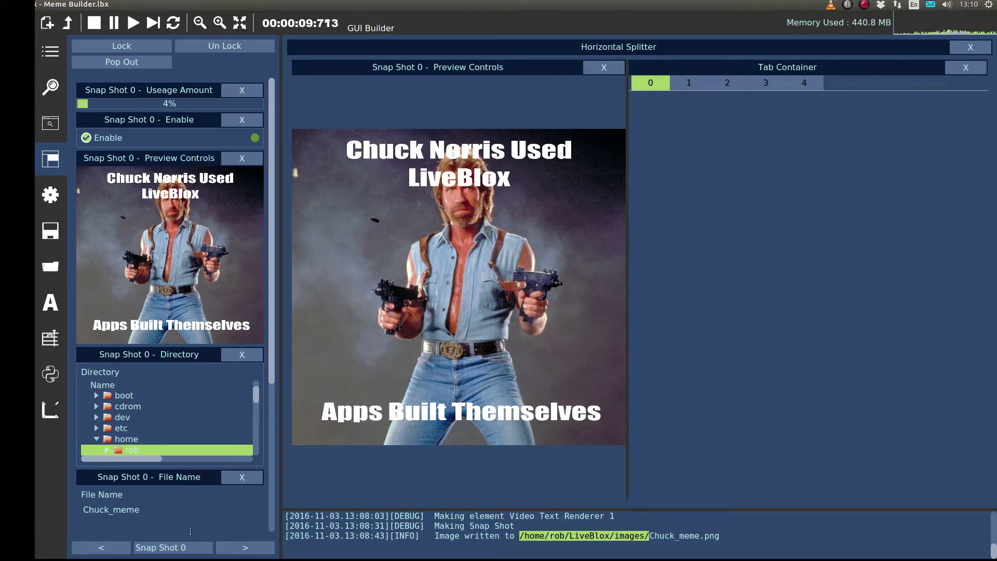
Step: Place a Row layout from the Layout controls inside the first tab of the Tab Container
click(180, 548)
click(190, 504)
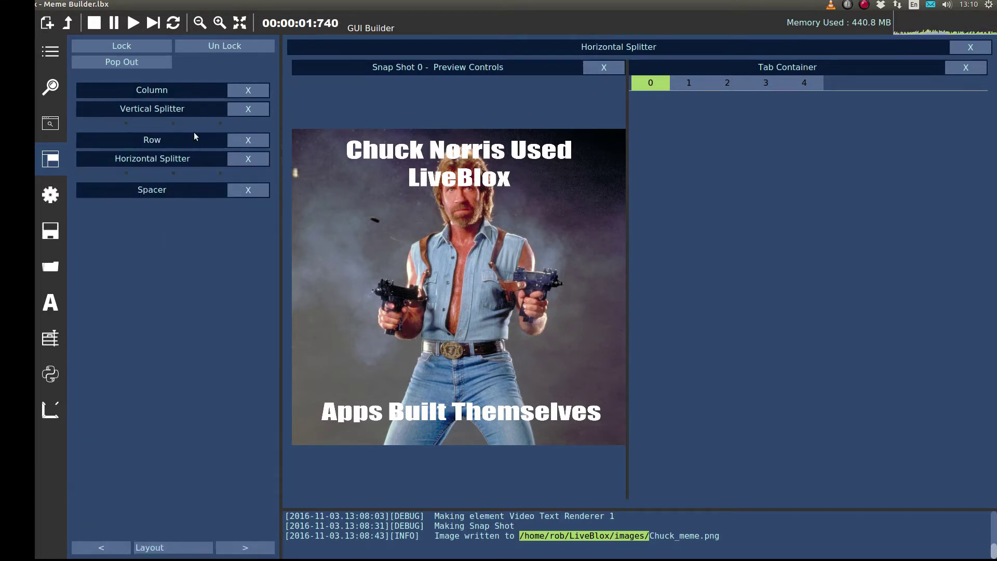
drag(177, 142, 810, 231)
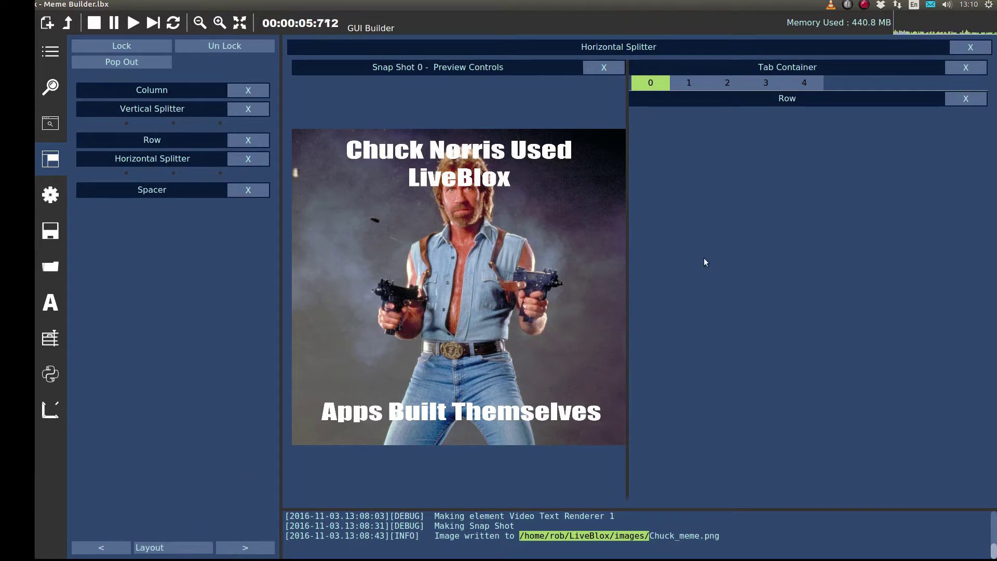
Step: Detach the block diagram into its own window and go back to the GUI Builder
click(52, 52)
drag(575, 77, 618, 100)
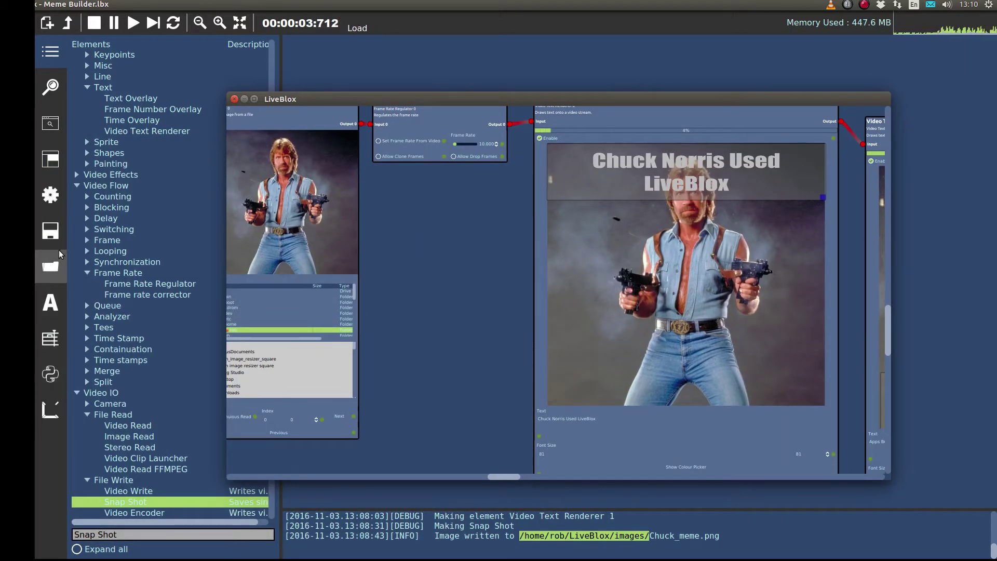
click(50, 159)
drag(508, 102, 521, 123)
key(alt+Tab)
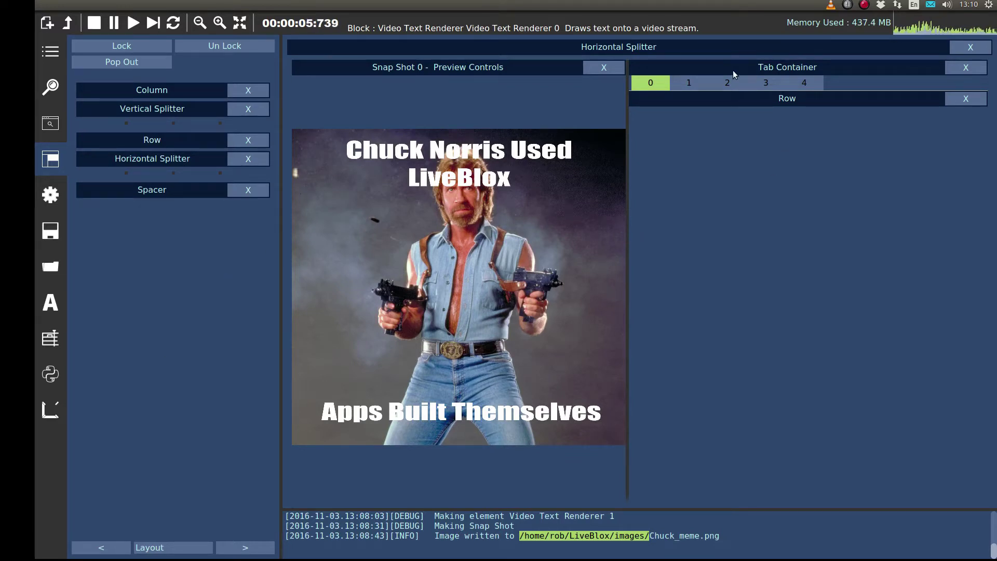
Step: Rename the Tab Container's first tab as Input File and leave that tab selected
double_click(657, 83)
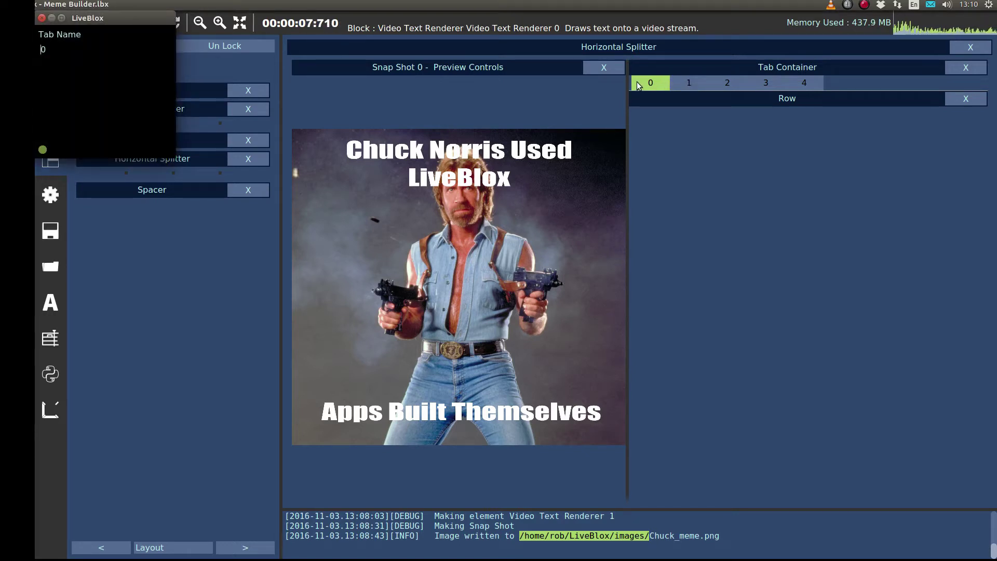
key(Delete)
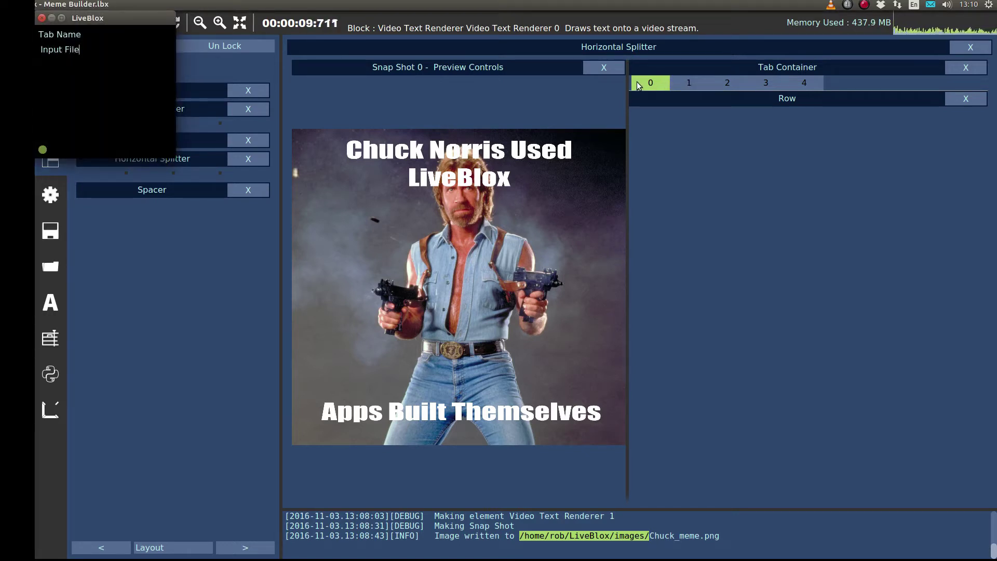
click(42, 18)
click(696, 83)
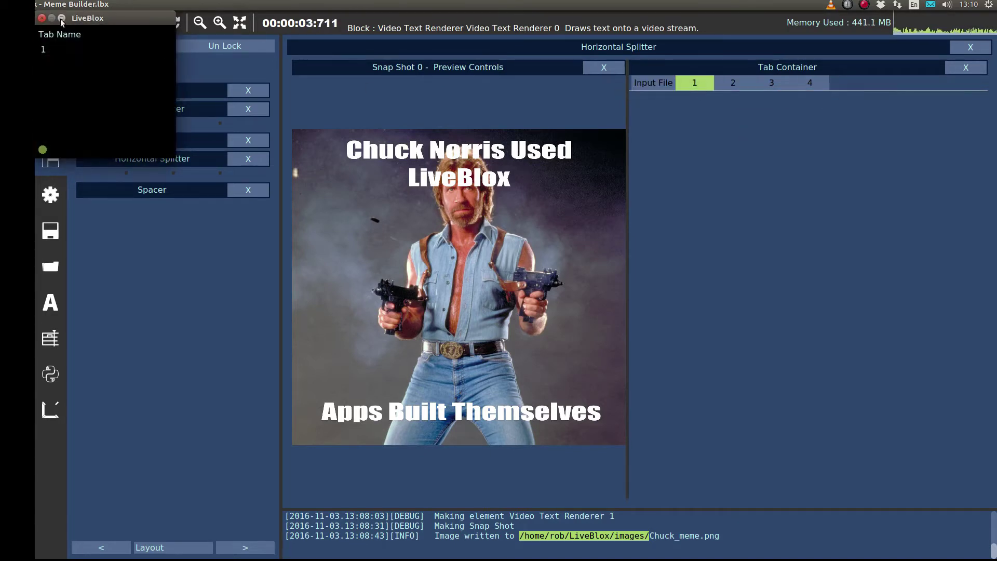
click(41, 19)
click(664, 87)
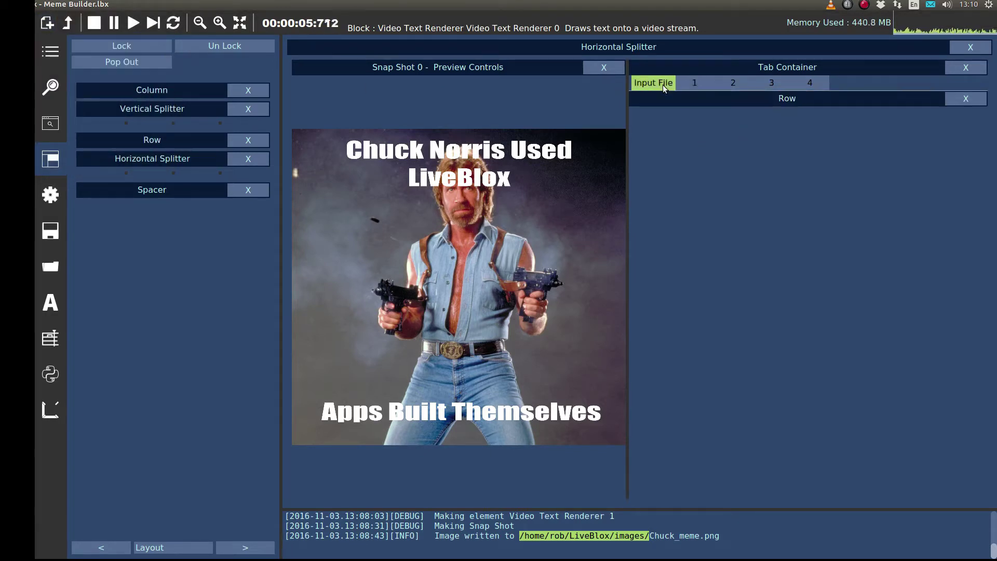
Step: Place the Image Read 0 File Path control in the Row of the Input File tab
click(148, 552)
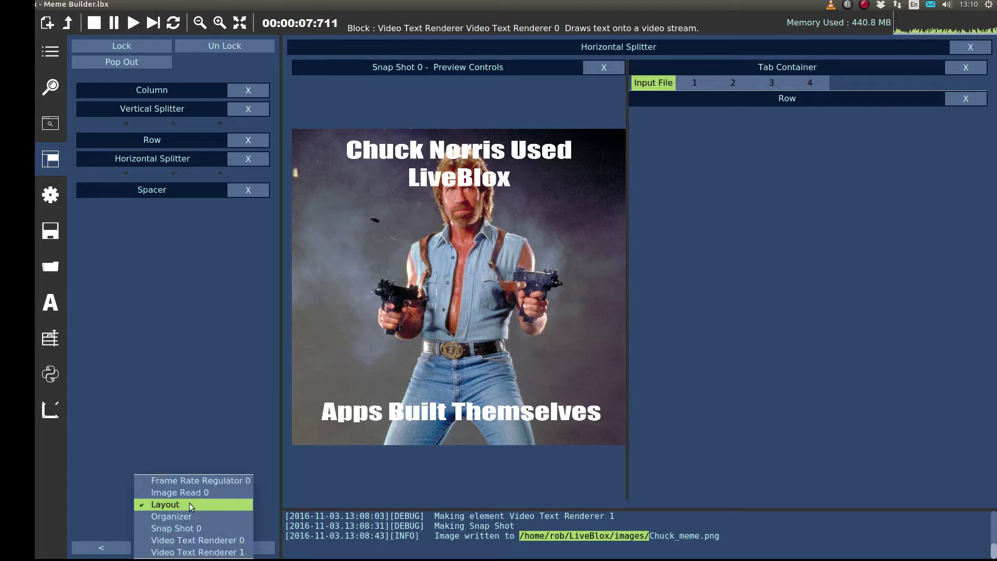
click(156, 492)
drag(277, 294, 307, 289)
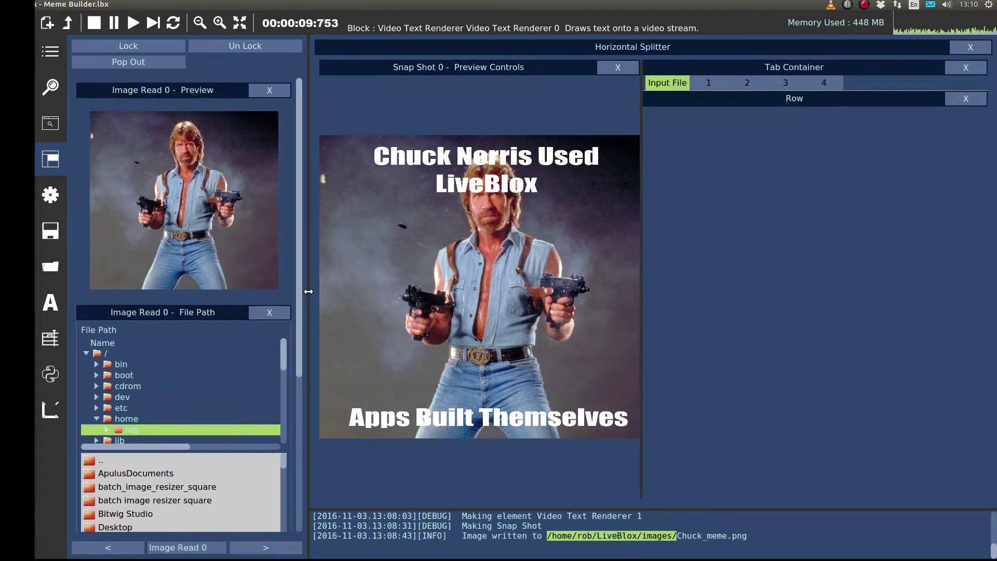
drag(156, 313, 840, 245)
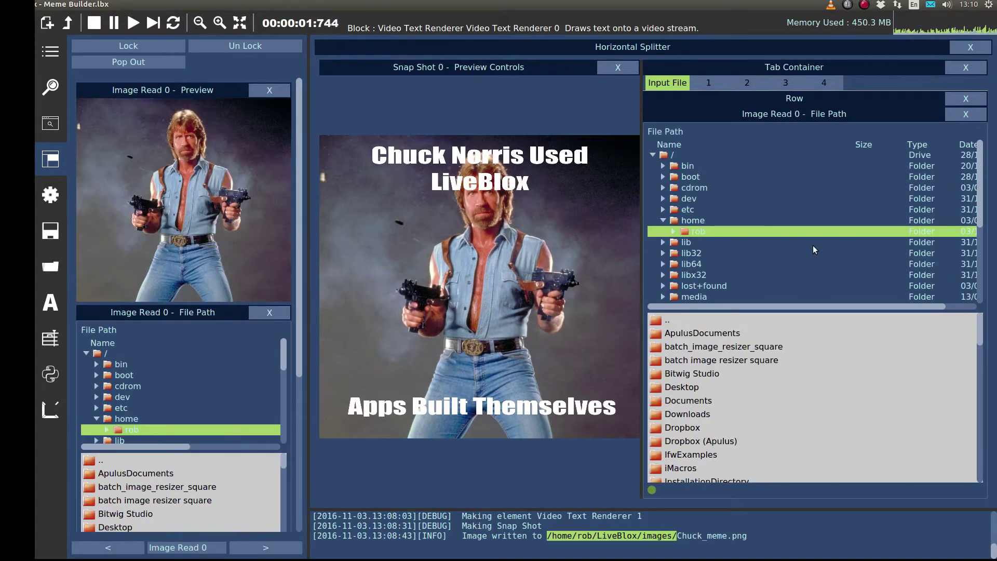
Step: Give the Tab Container's second tab a new name beginning with T
click(711, 82)
double_click(710, 82)
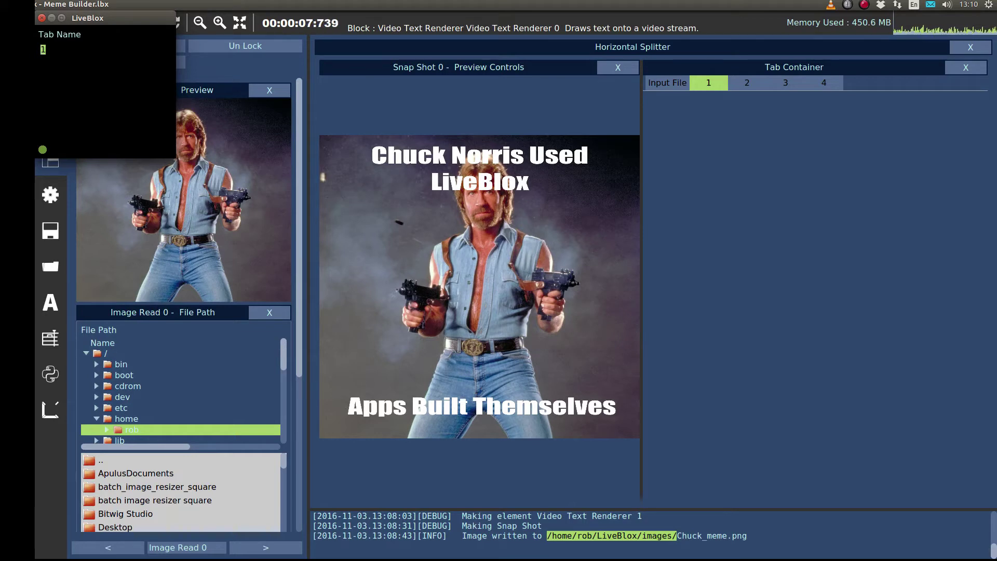
key(Escape)
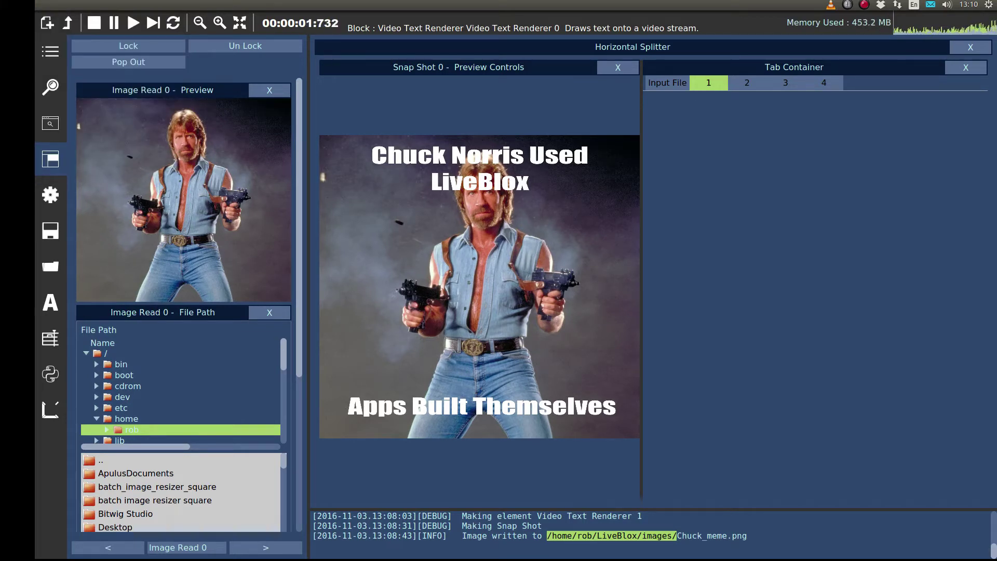
double_click(709, 81)
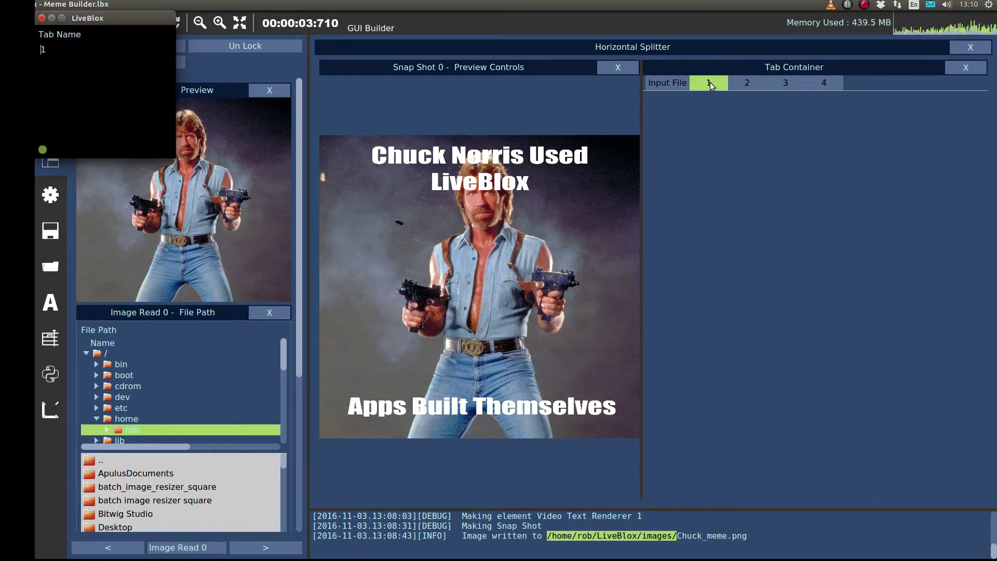
drag(49, 50, 37, 49)
text(T)
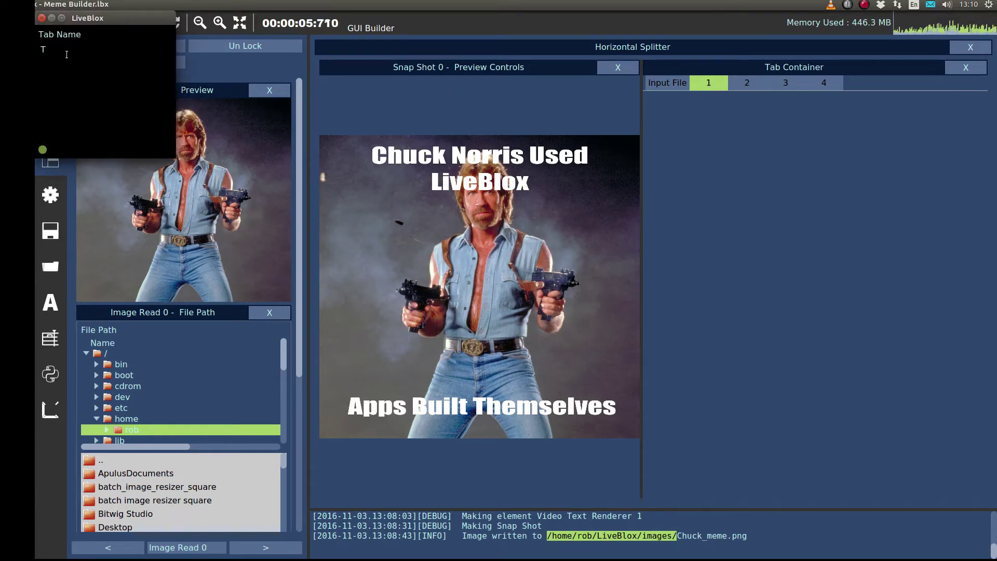
click(42, 18)
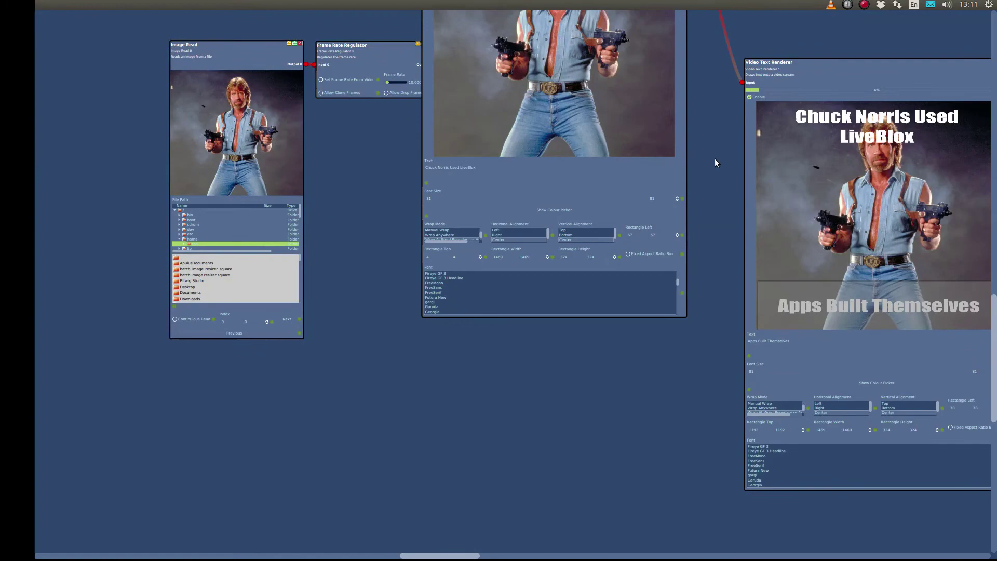
Step: In the detached block diagram, link the first Video Text Renderer's Font Size to the second renderer's Font Size
scroll(722, 150, up, 2)
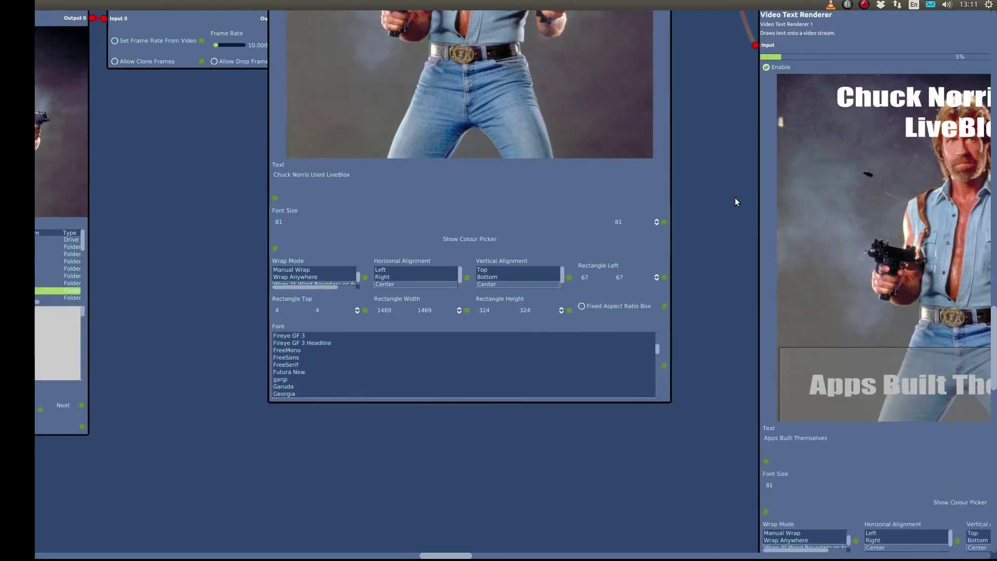
scroll(735, 198, down, 2)
drag(727, 200, 472, 337)
drag(601, 229, 593, 52)
scroll(423, 295, up, 2)
drag(357, 299, 473, 171)
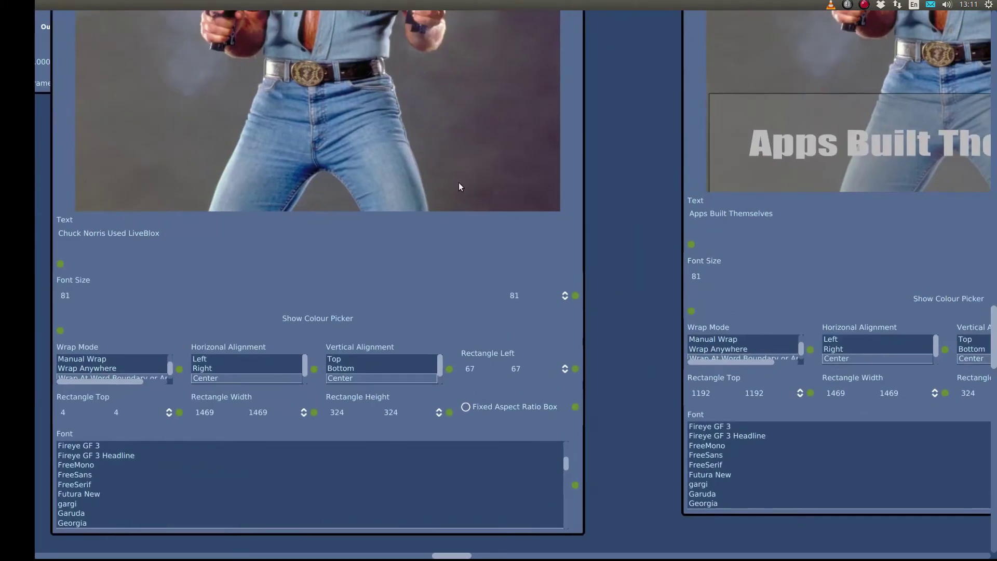
scroll(460, 183, down, 1)
drag(588, 196, 299, 234)
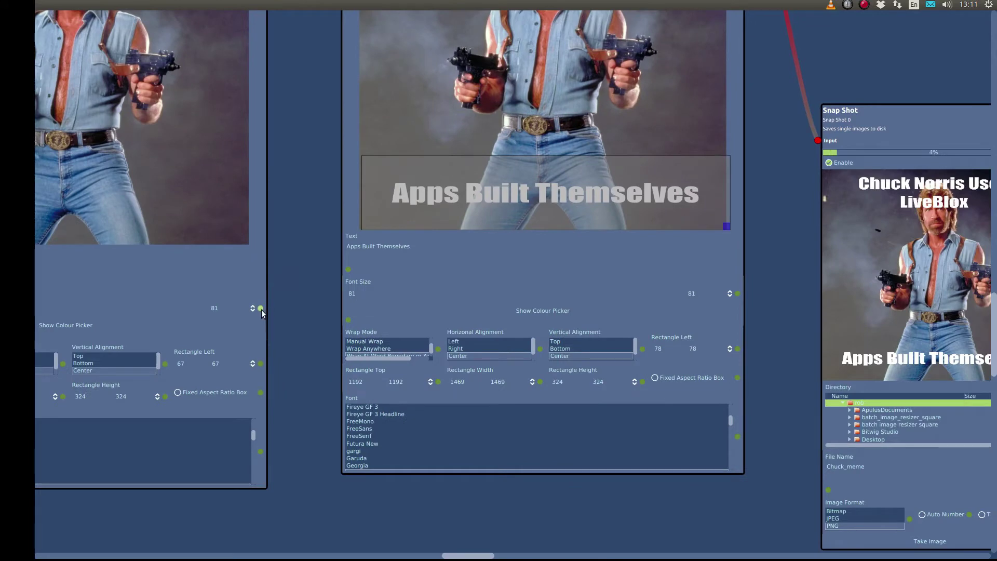
drag(261, 308, 738, 294)
Step: Link the first Video Text Renderer's Wrap Mode to the second renderer's Wrap Mode
drag(173, 310, 364, 342)
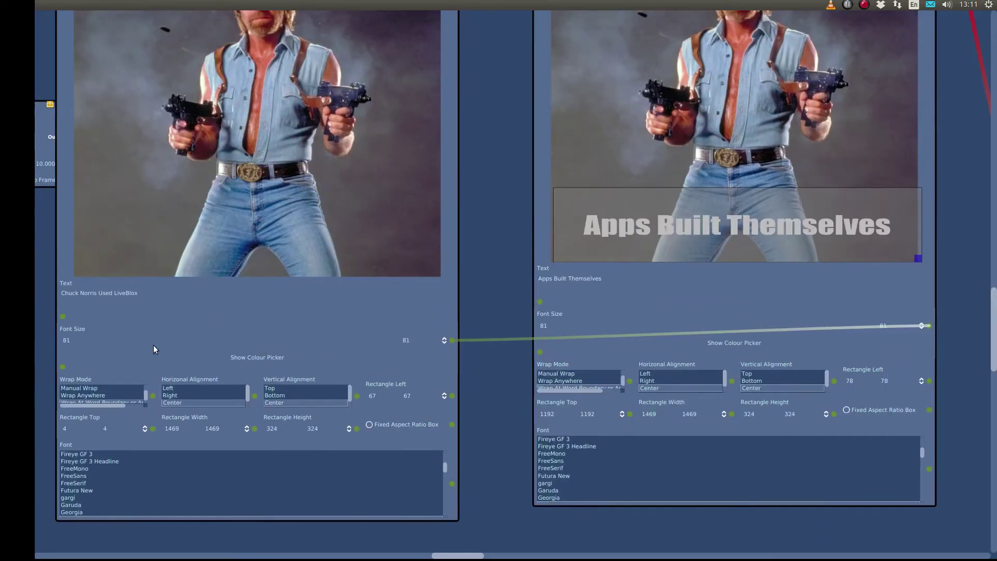
click(106, 358)
scroll(611, 311, up, 2)
drag(367, 370, 413, 234)
drag(216, 231, 315, 230)
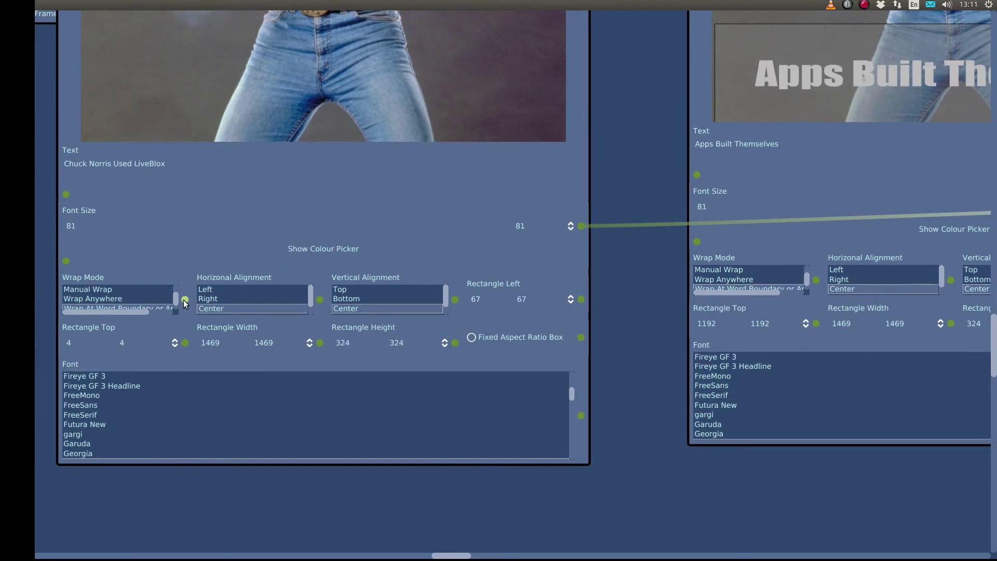
drag(185, 300, 817, 280)
Step: Link the Horizontal Alignment controls of the two Video Text Renderers
drag(760, 319, 539, 327)
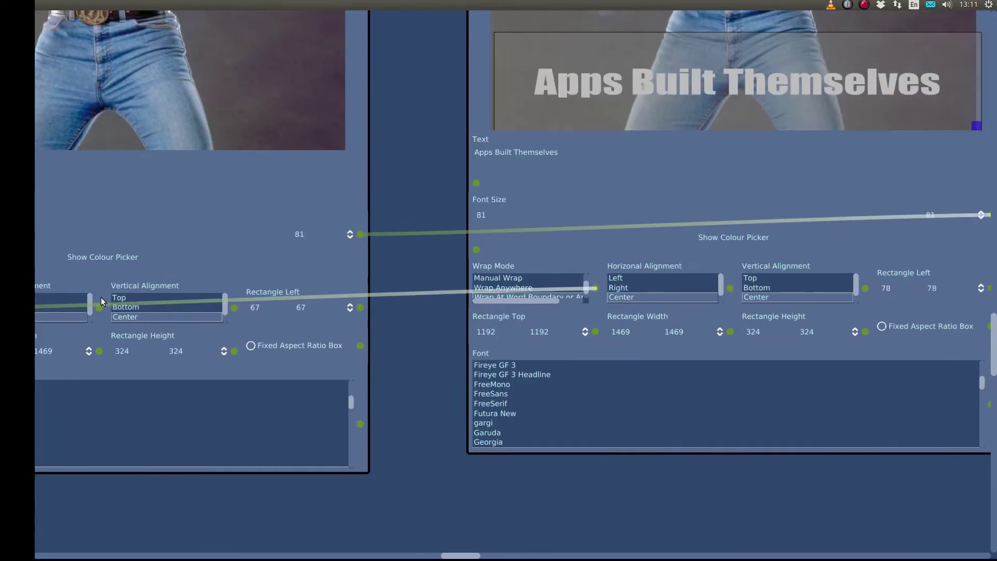
drag(98, 310, 677, 313)
drag(731, 288, 98, 307)
Step: Link the first Video Text Renderer's Font list to the second renderer's Font list
scroll(425, 356, down, 3)
drag(426, 354, 494, 315)
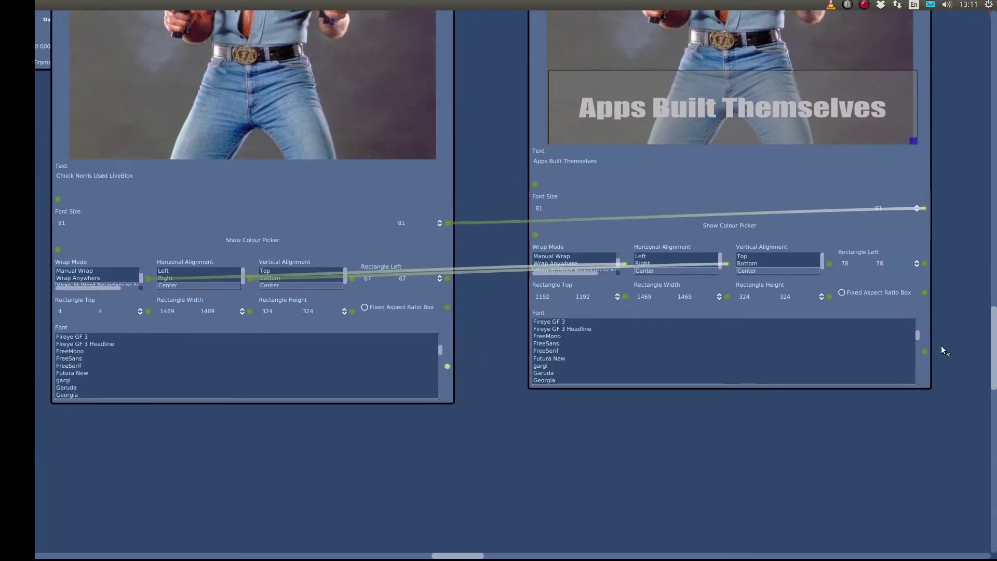
click(925, 351)
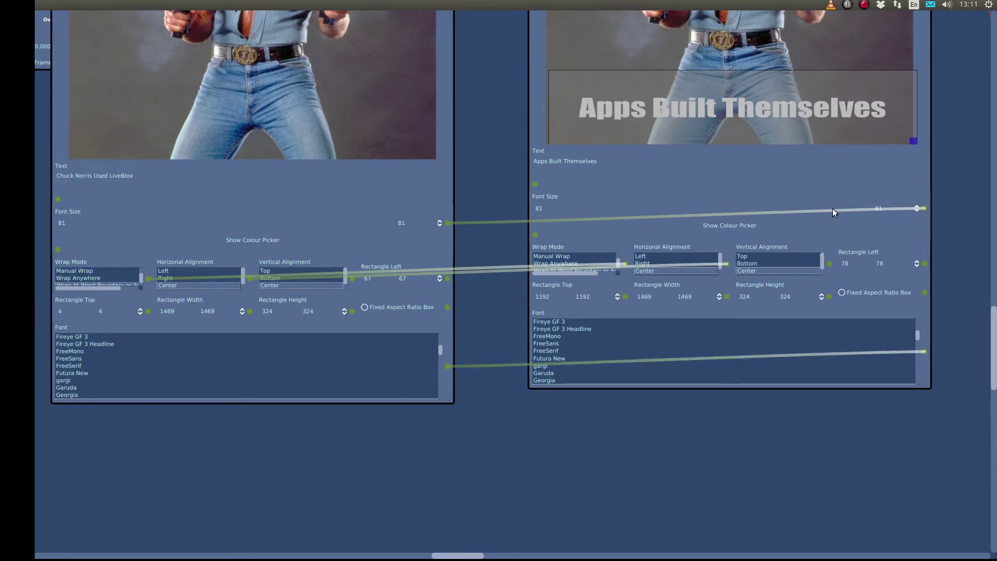
Step: Move the detached block diagram clear of the custom GUI and rename the Tab Container's T tab as Top Text
scroll(495, 154, down, 3)
drag(494, 156, 520, 348)
drag(221, 321, 322, 301)
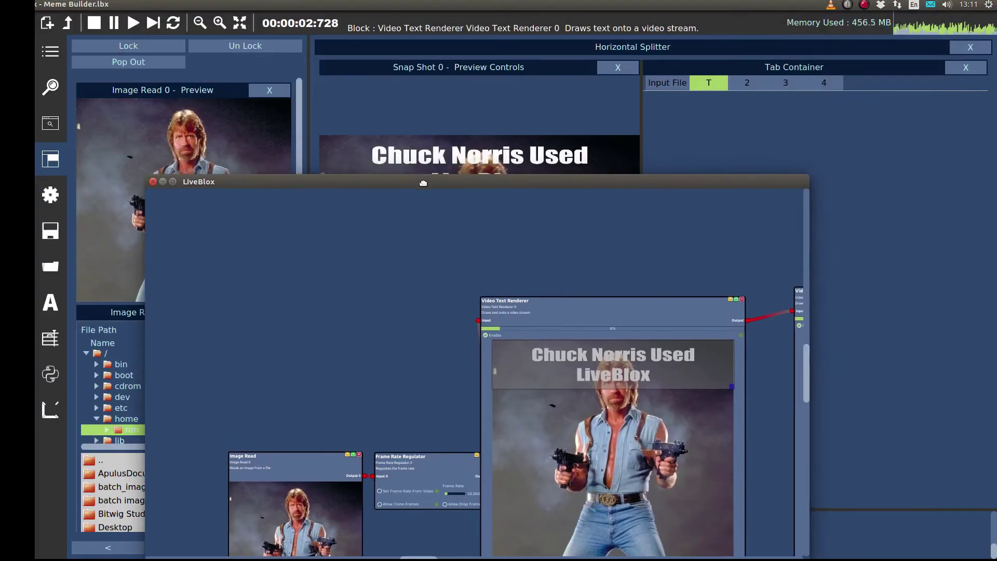
drag(419, 171, 487, 536)
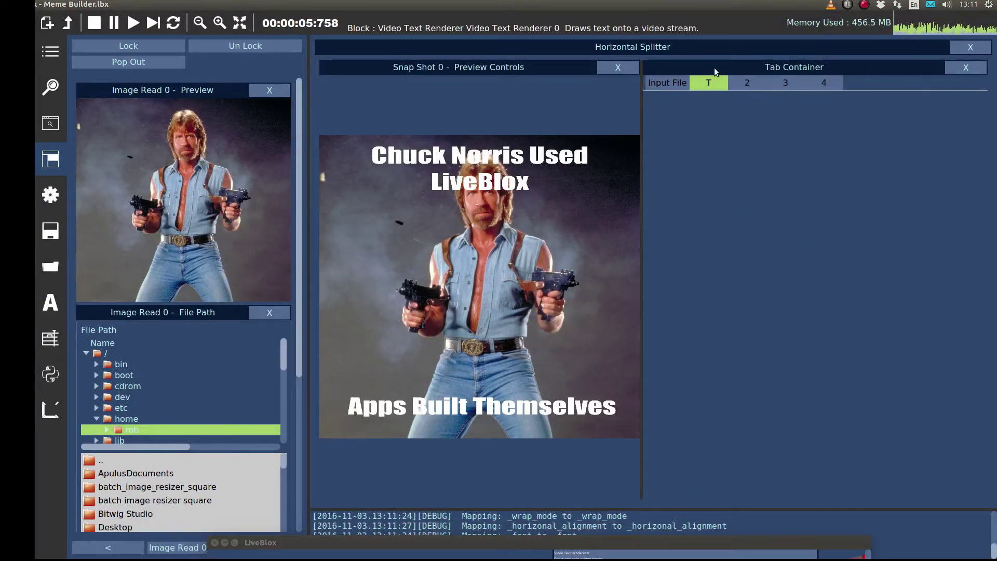
double_click(711, 81)
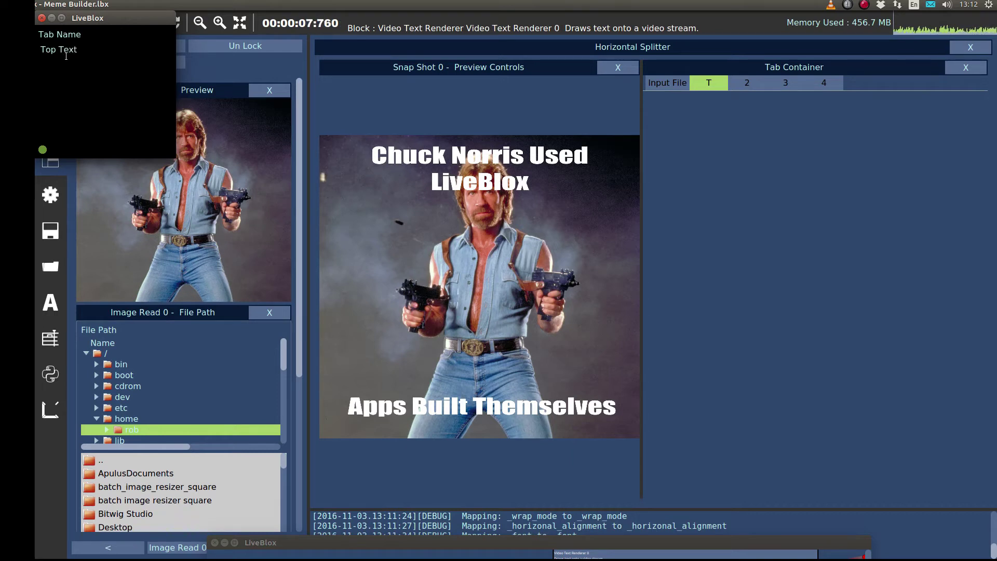
click(41, 17)
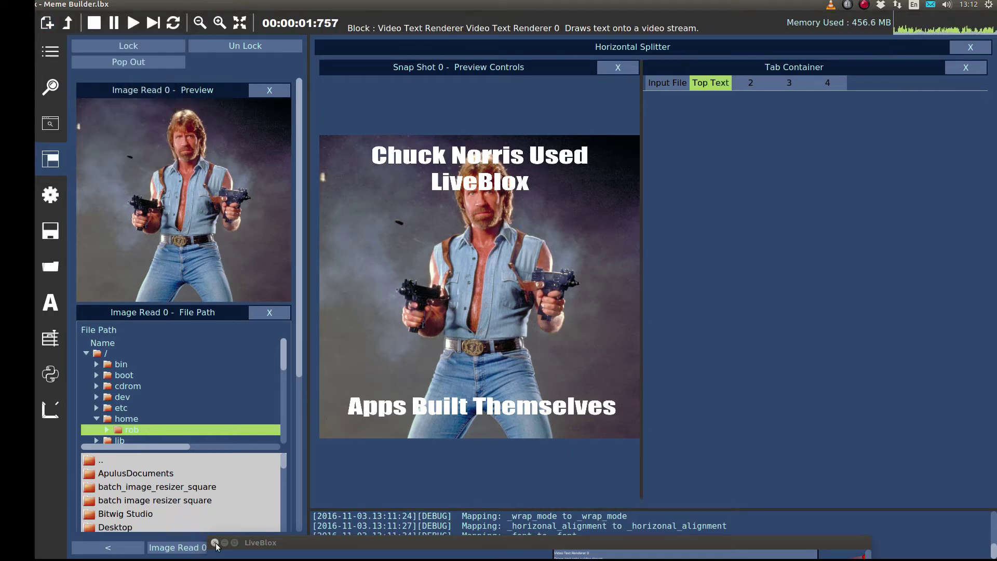
Step: Close the detached block diagram and show Video Text Renderer 0's controls in a wider panel
click(270, 549)
click(271, 550)
click(267, 549)
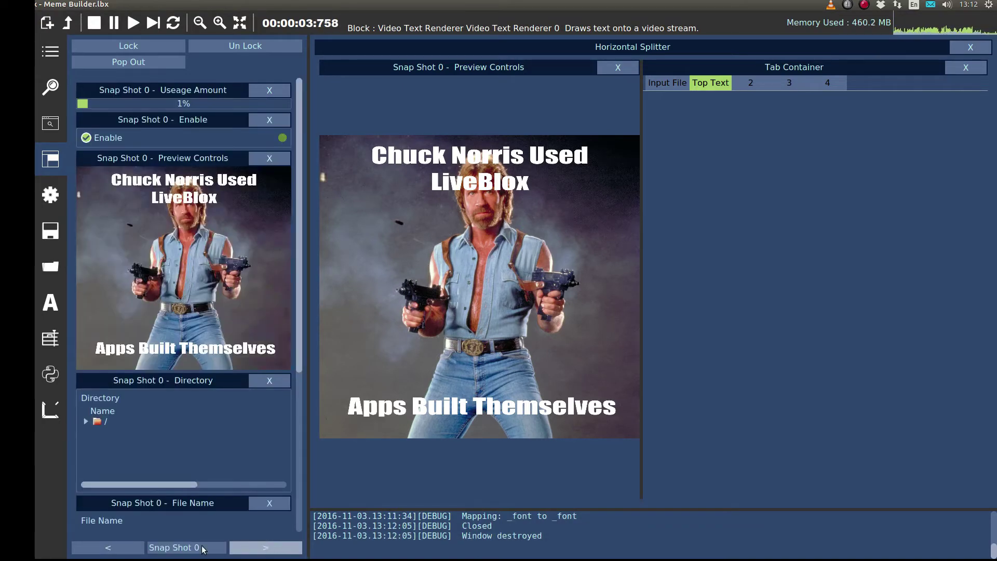
click(254, 551)
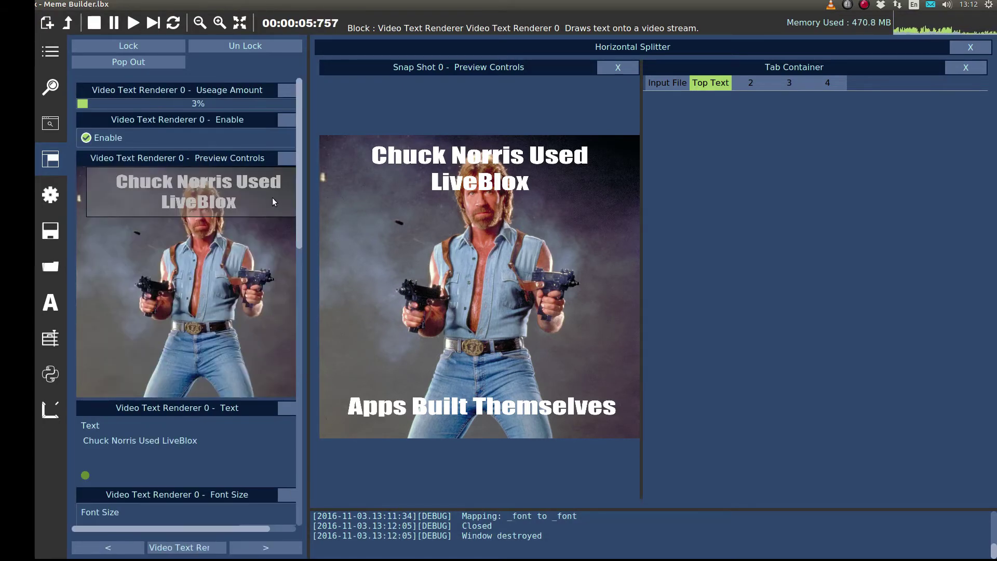
drag(311, 204, 338, 204)
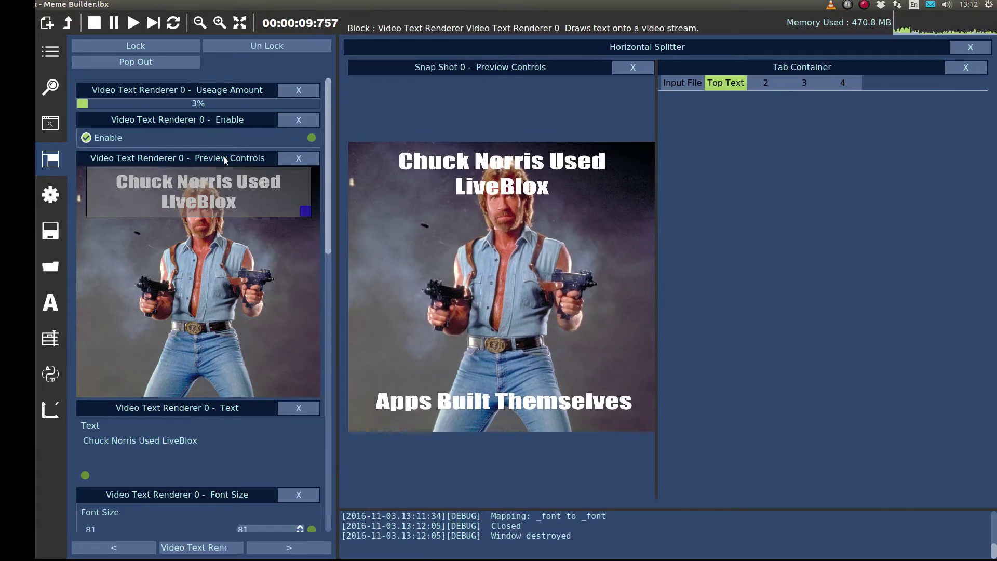
Step: Add a Row layout element to the Tab Container's Top Text tab
click(172, 547)
click(205, 483)
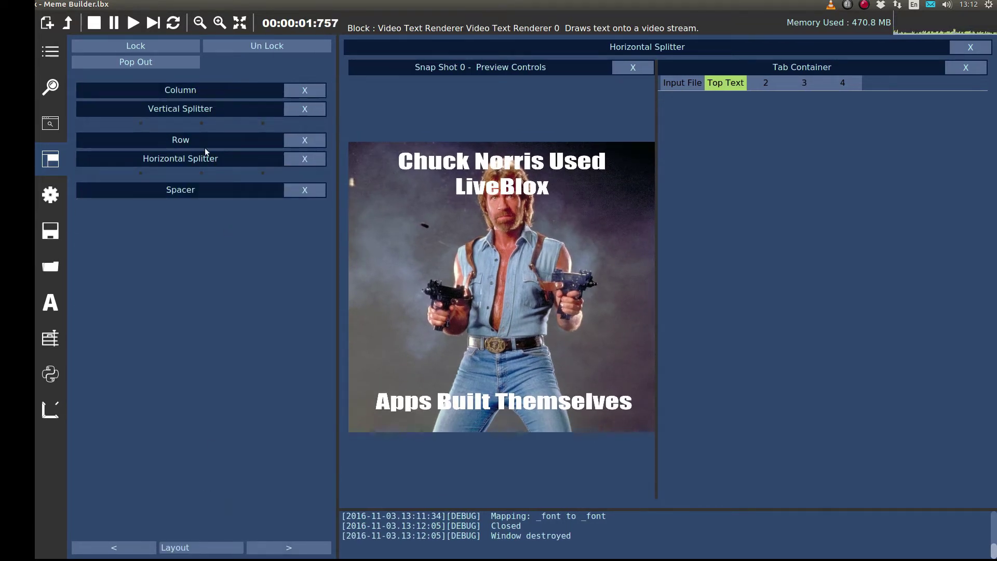
drag(206, 147, 842, 209)
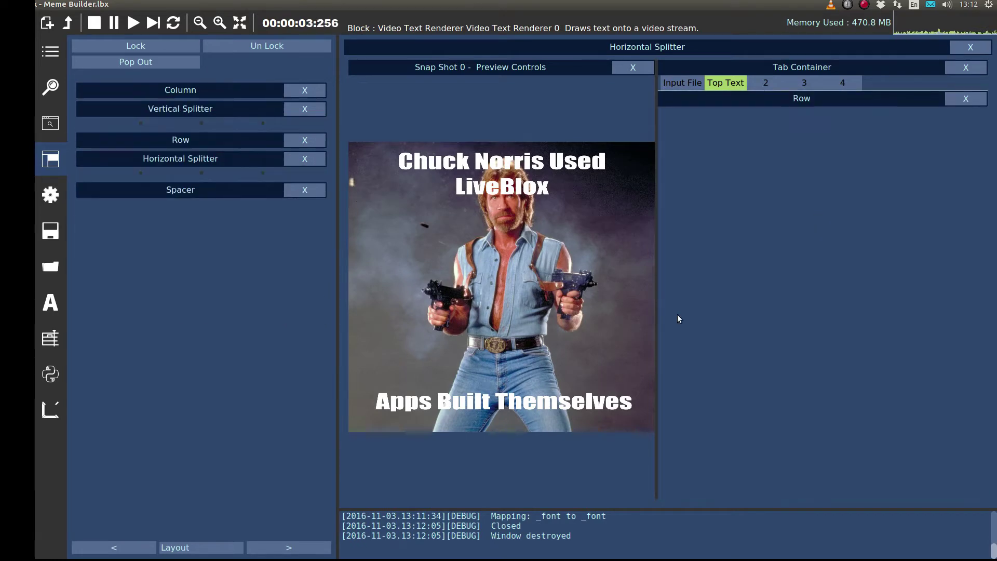
Step: Add Video Text Renderer 0's Preview Controls and Text to the Top Text tab's Row, and try editing the text there
click(202, 553)
click(208, 540)
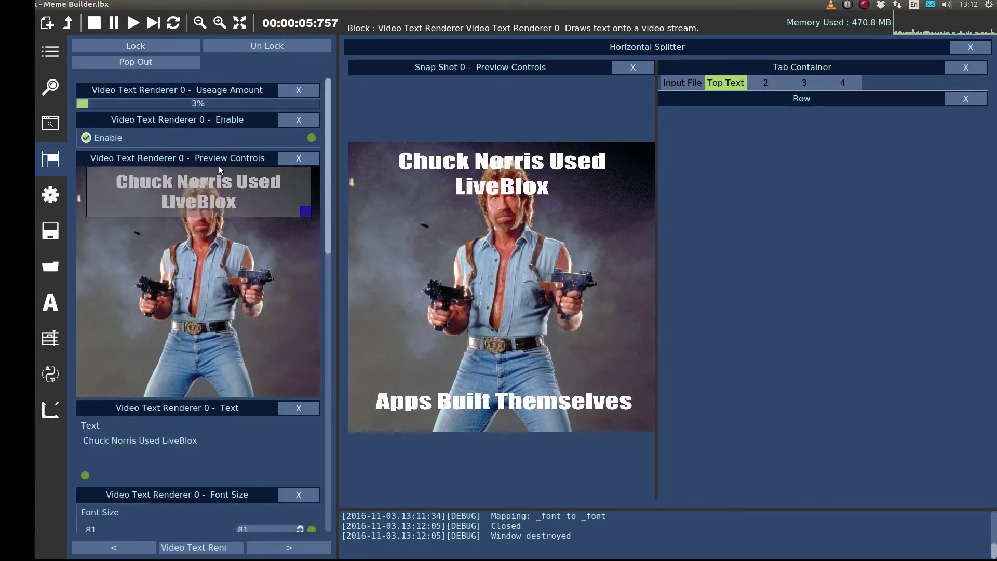
drag(220, 170, 820, 196)
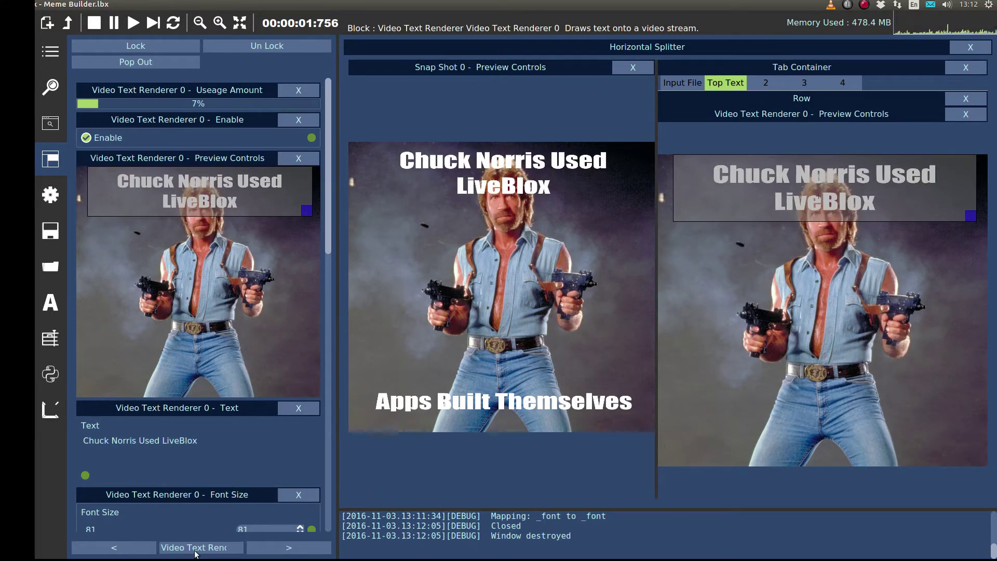
drag(223, 414, 789, 483)
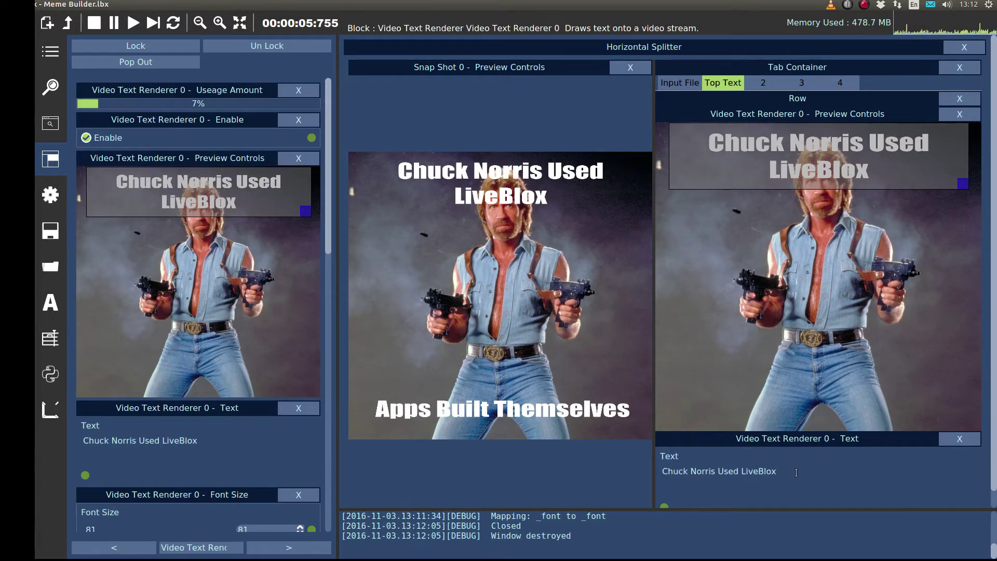
key(BackSpace)
text(x)
Step: Rename the Tab Container's tab 2 as Bottom Text
click(761, 84)
double_click(761, 84)
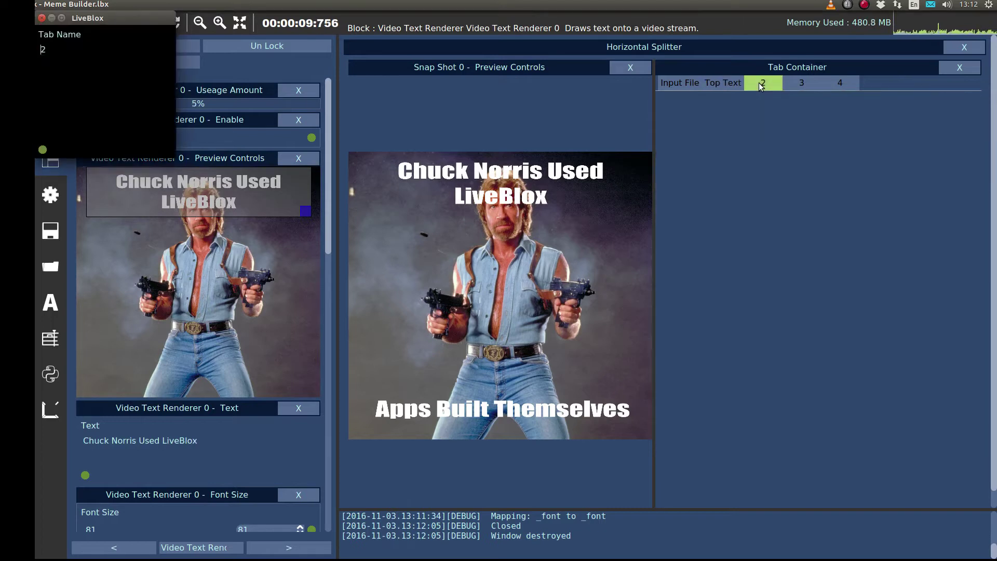
text(Bottom Text)
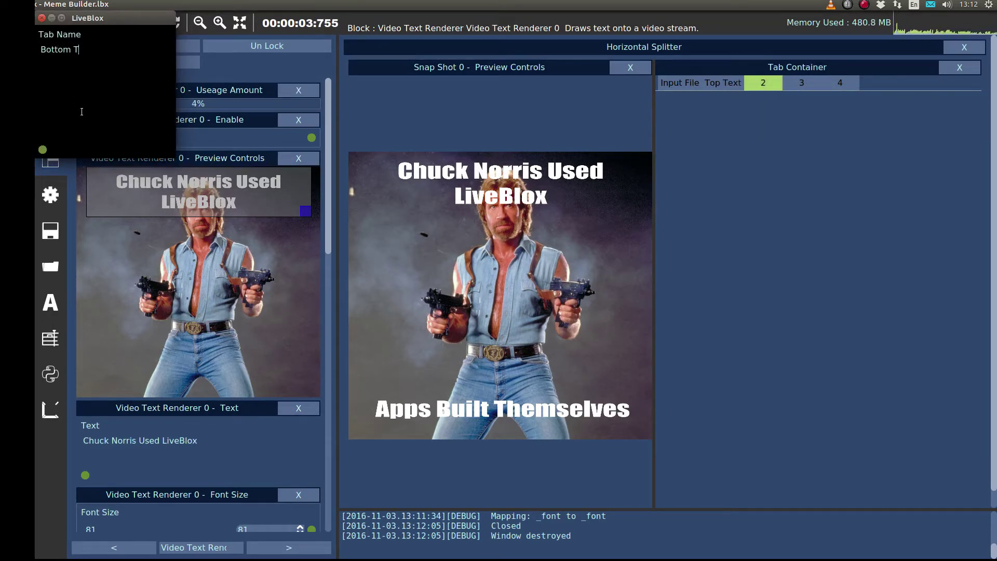
click(42, 18)
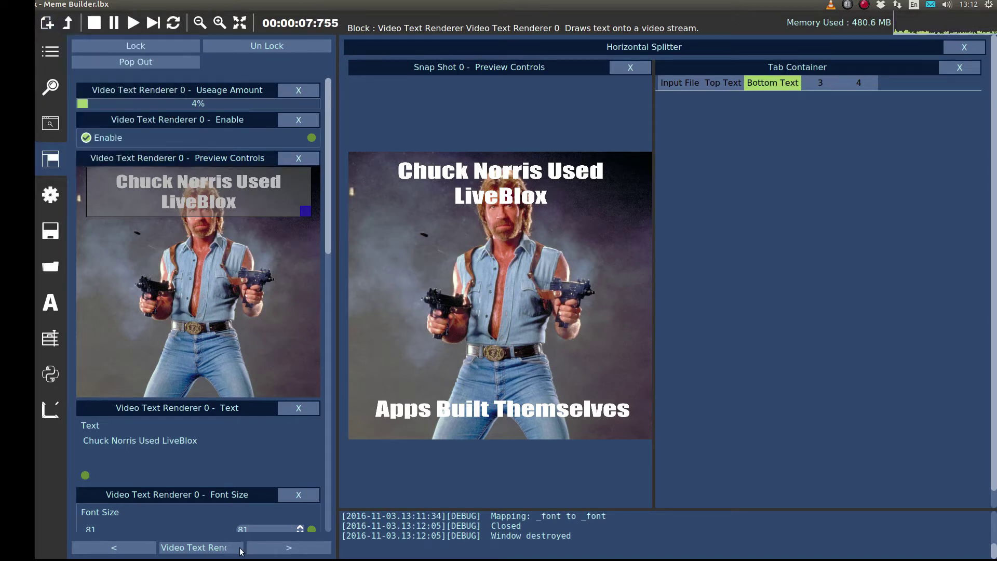
Step: Add a Row layout element to the Tab Container's Bottom Text tab
click(220, 550)
click(228, 504)
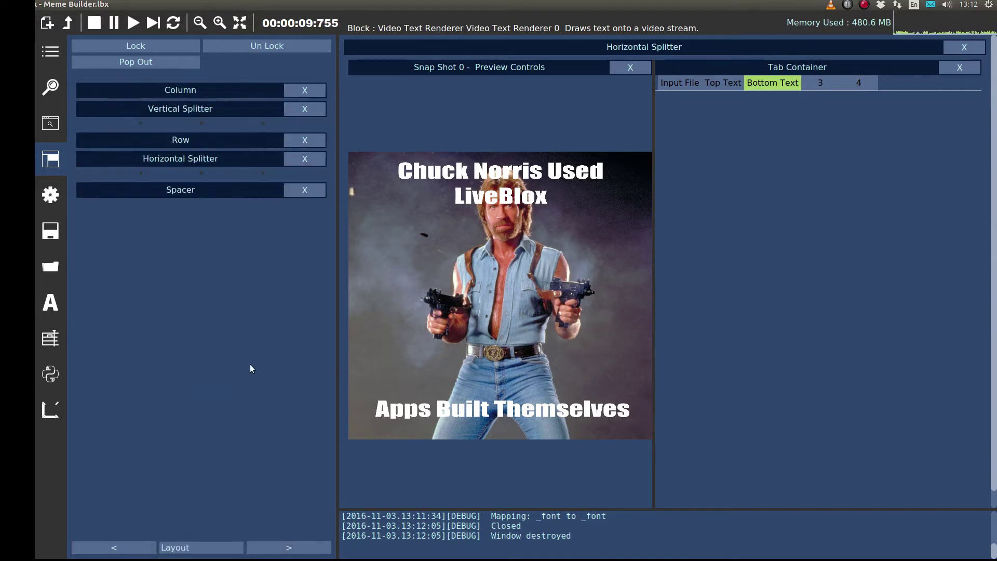
drag(191, 141, 811, 163)
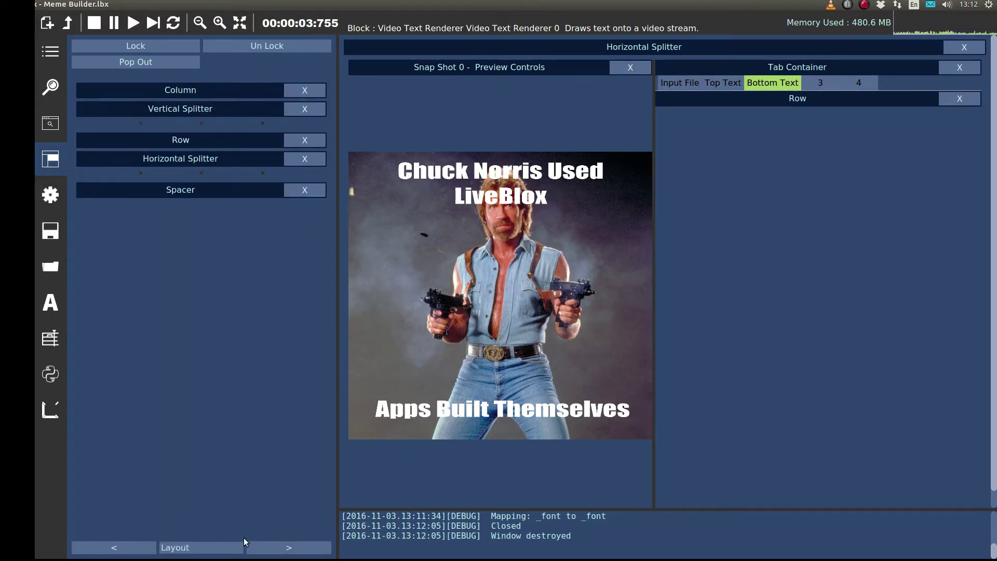
Step: Add Video Text Renderer 1's Preview Controls and its Text below them to the Bottom Text tab's Row
click(208, 549)
click(219, 553)
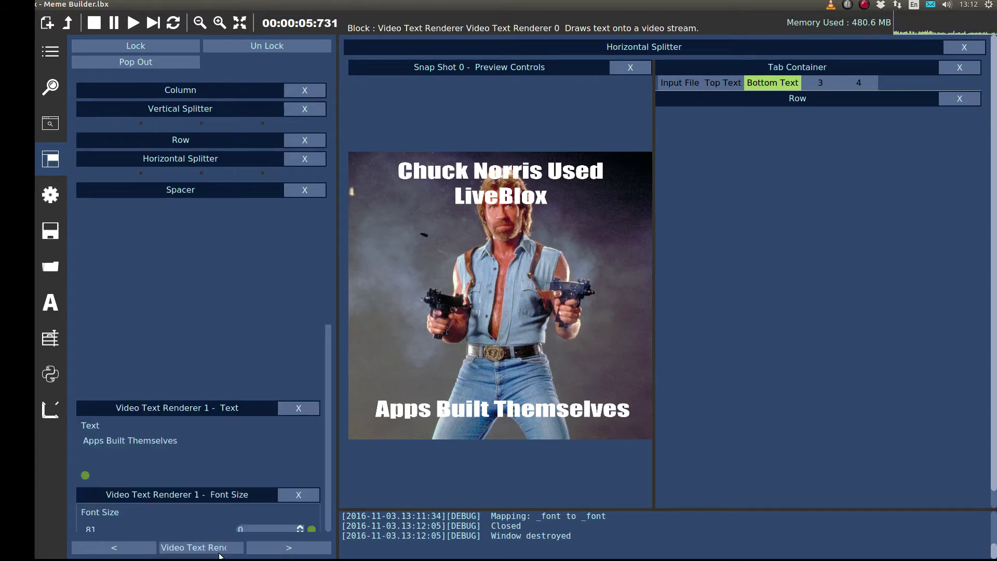
drag(219, 163, 857, 194)
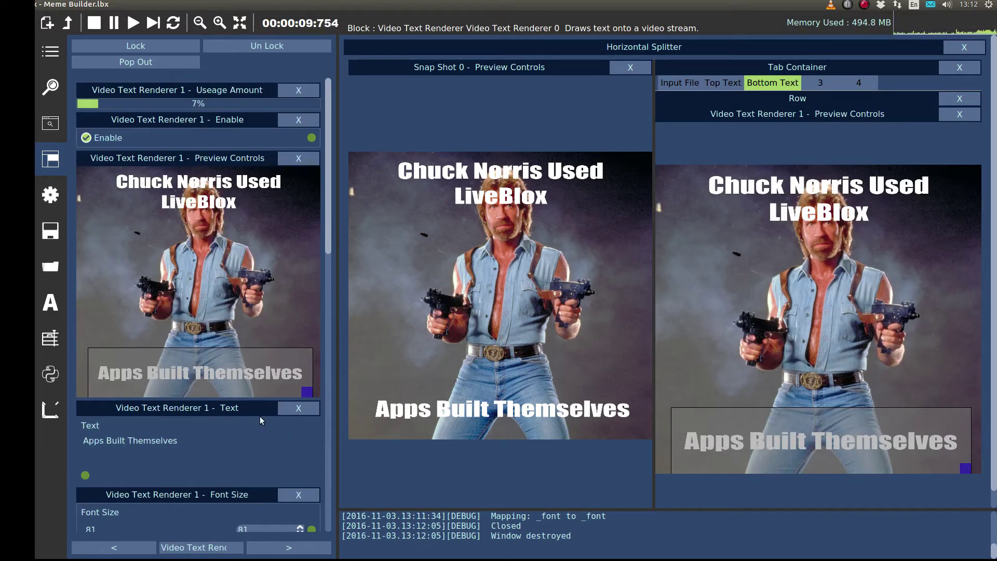
drag(259, 416, 803, 489)
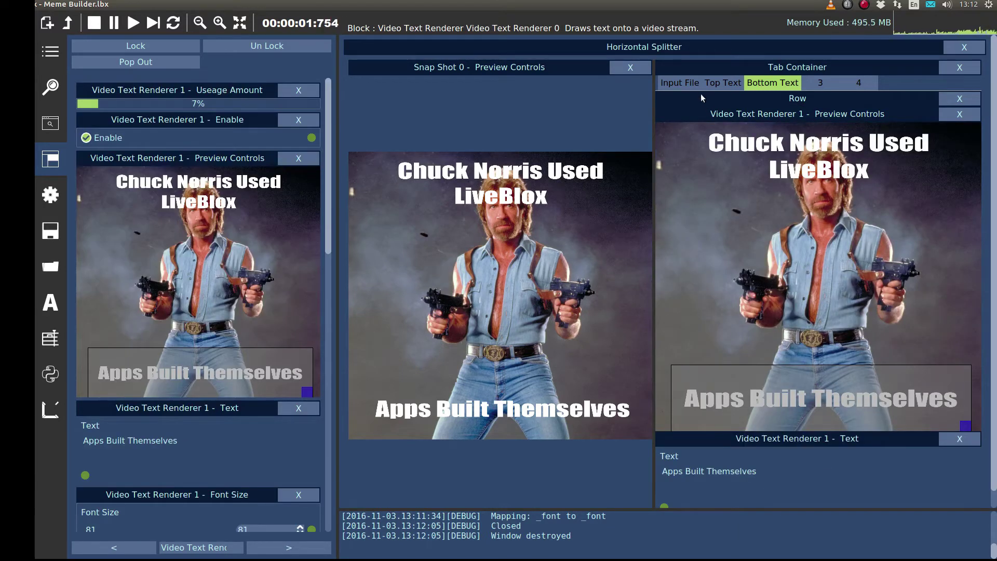
Step: Check the Input File and Top Text tabs and nudge the lower caption box in the Bottom Text tab's preview
click(681, 83)
click(720, 82)
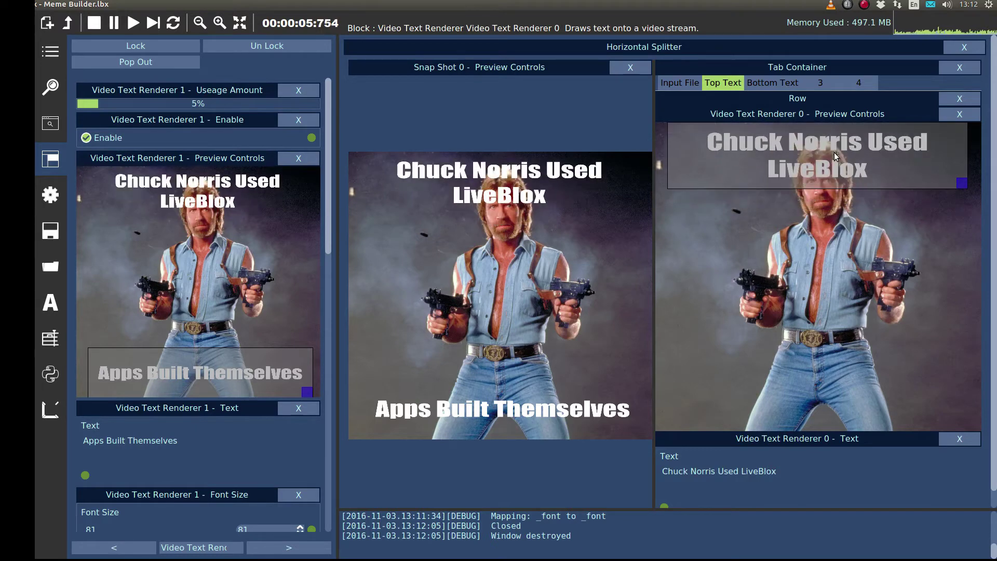
click(774, 83)
mouse_move(811, 386)
mouse_down()
mouse_move(810, 376)
mouse_move(812, 396)
mouse_up()
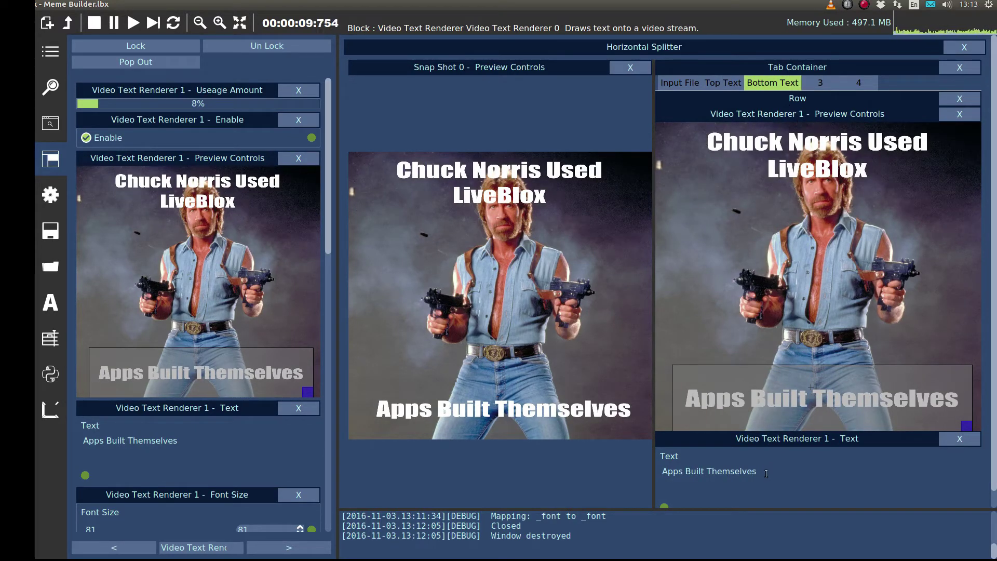
Step: Try appending "ssdsd" to the caption in the Bottom Text tab, and remove the added letters
text(ssdsd)
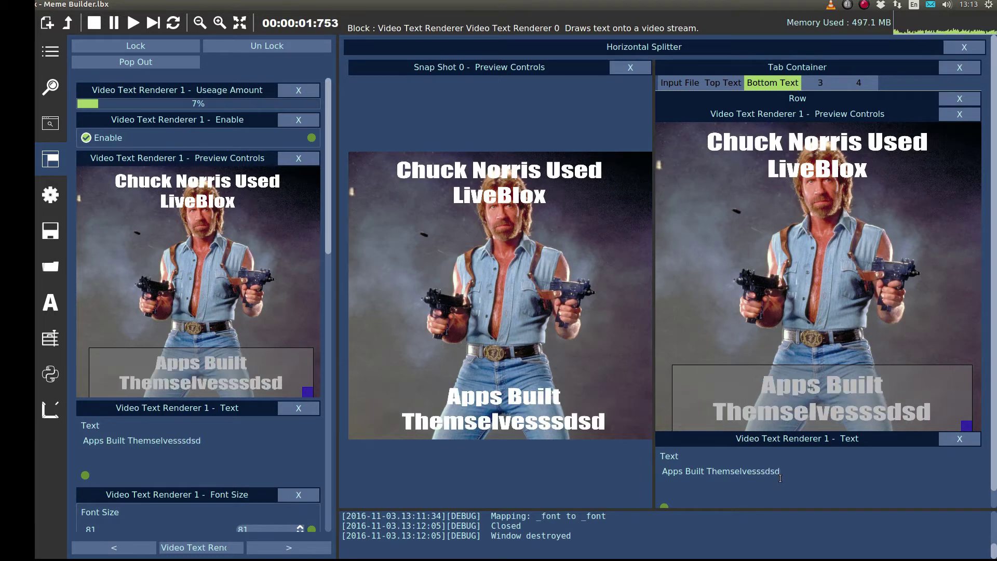
key(BackSpace)
key(BackSpace)
key(BackSpace)
key(BackSpace)
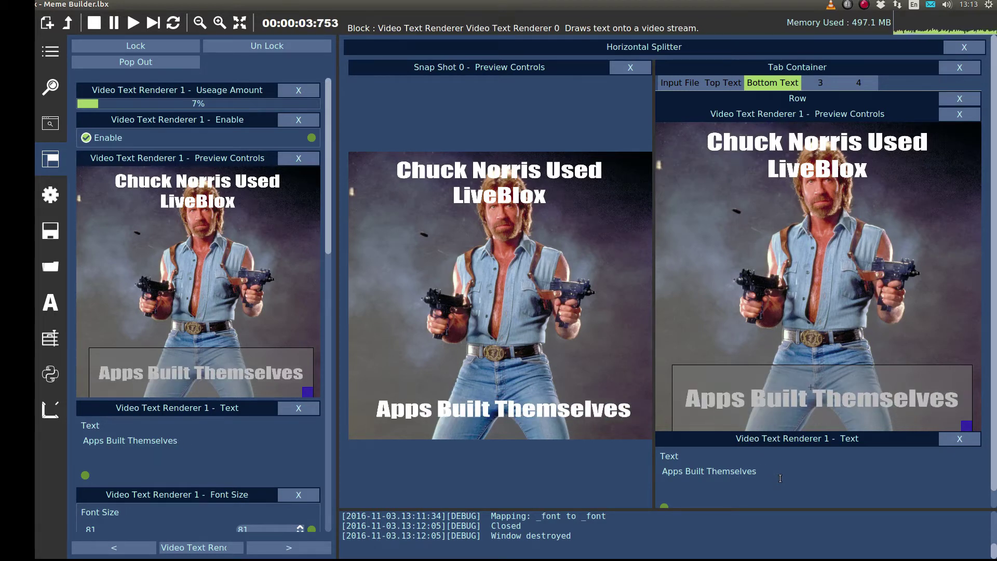
Step: Rename the Tab Container's tab 3 as Font options
click(816, 83)
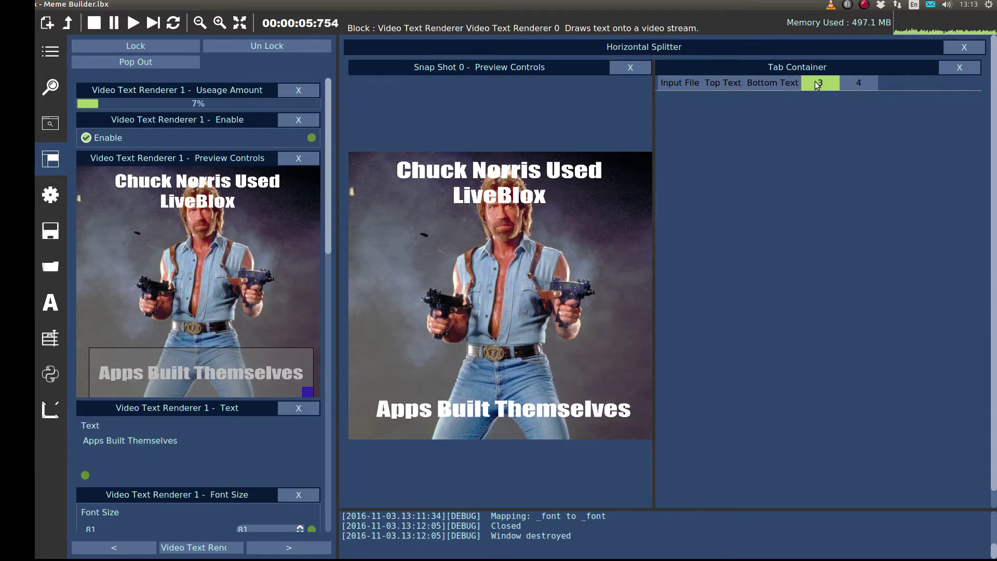
double_click(821, 85)
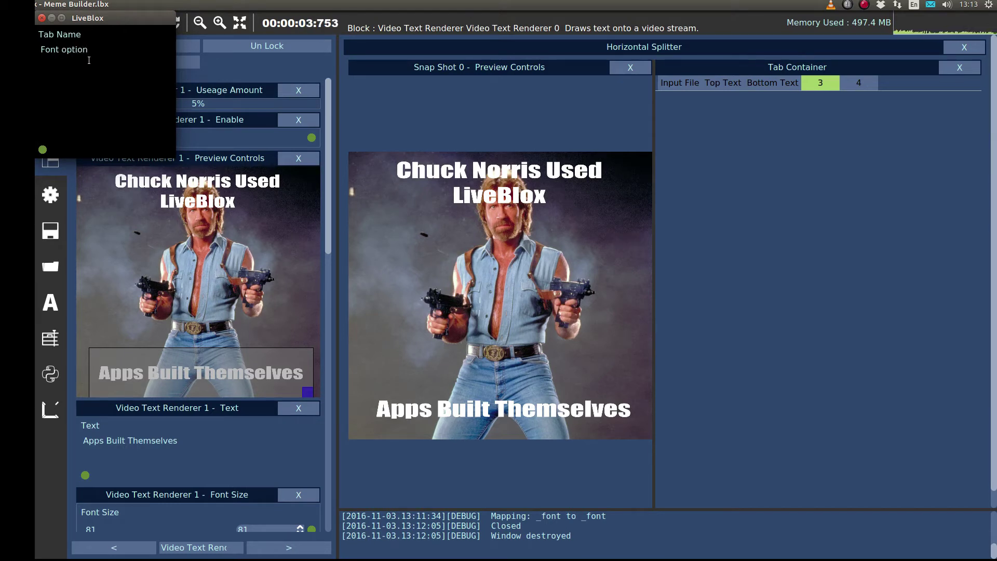
click(43, 18)
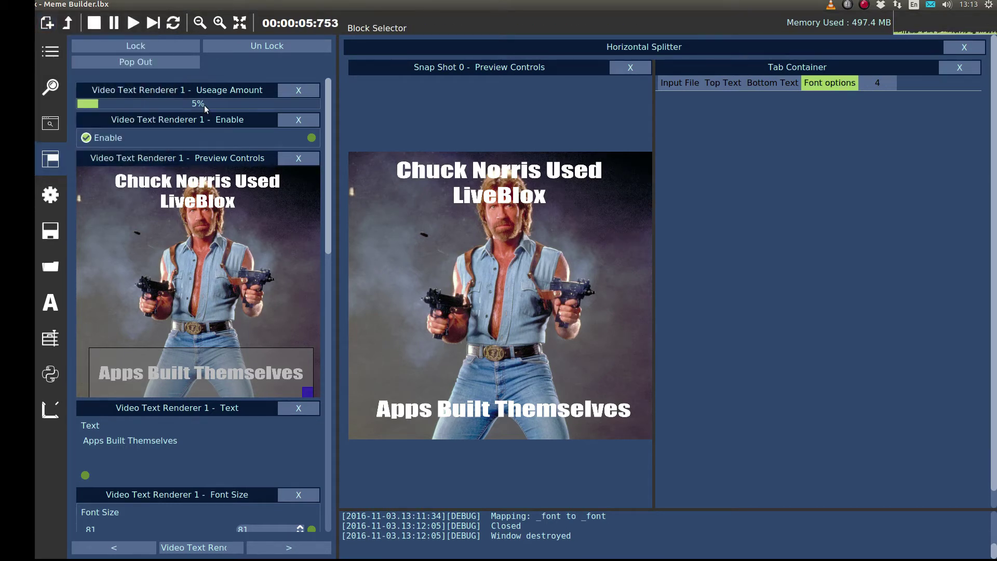
Step: Add a Row layout element to the Tab Container's Font options tab
click(194, 548)
click(208, 500)
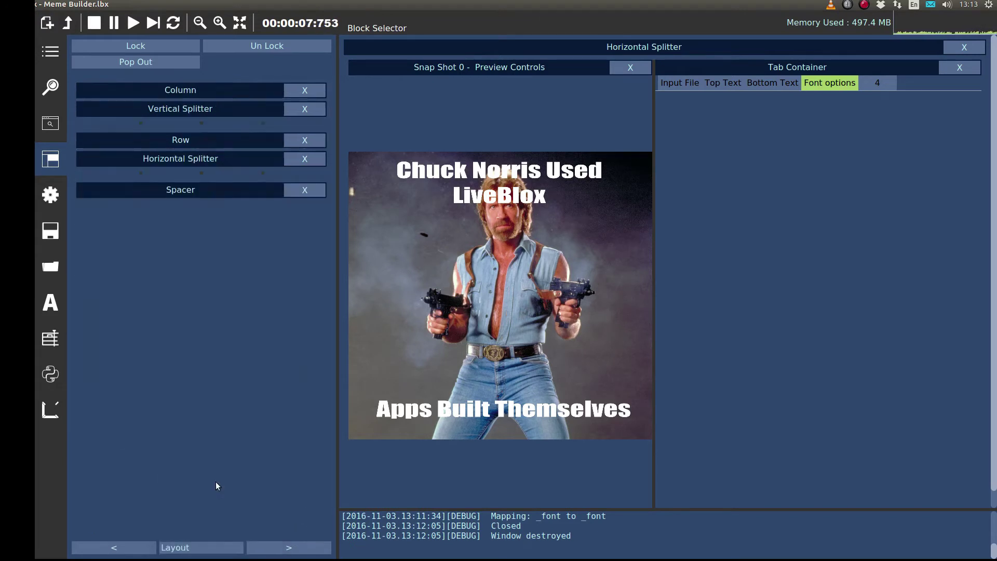
drag(191, 139, 823, 215)
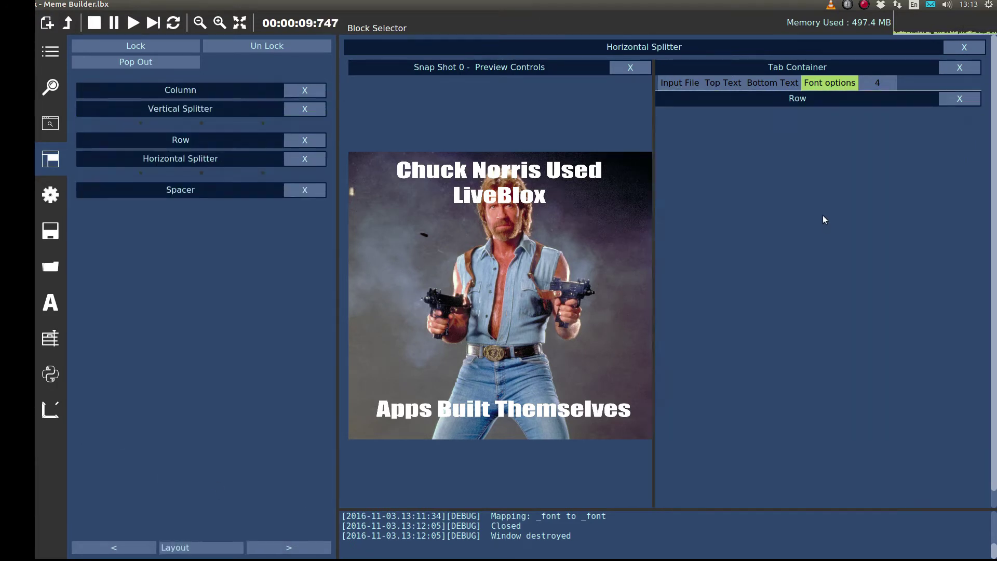
Step: Set Video Text Renderer 0's font size to 79 and add its Font Size control to the Font options tab's Row
click(179, 554)
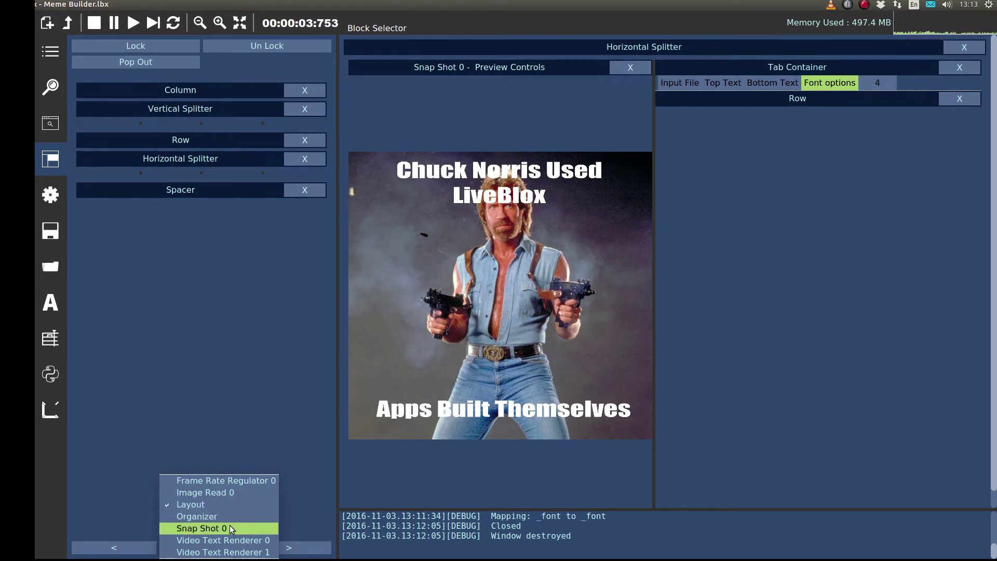
click(234, 541)
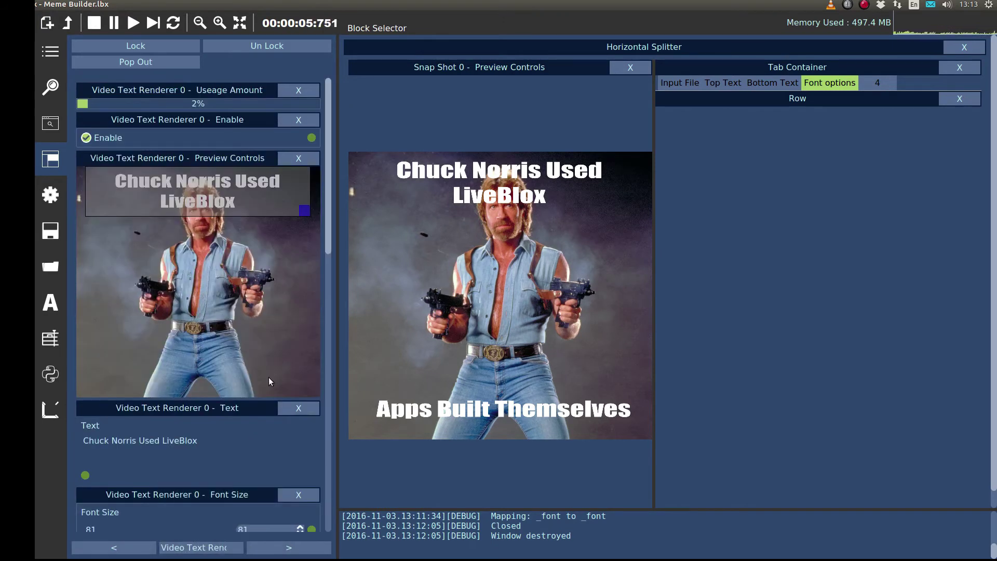
drag(339, 322, 349, 329)
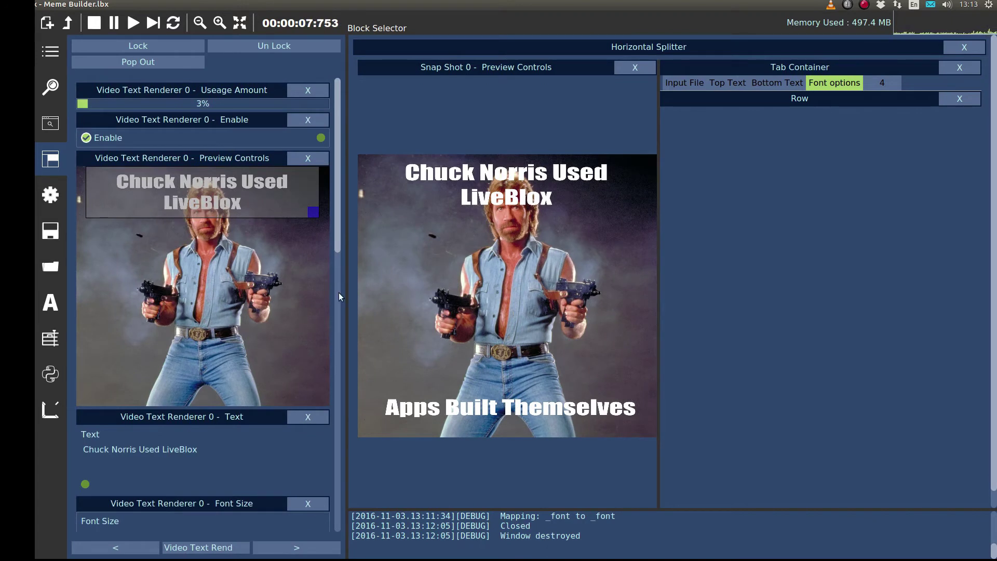
drag(339, 242, 336, 292)
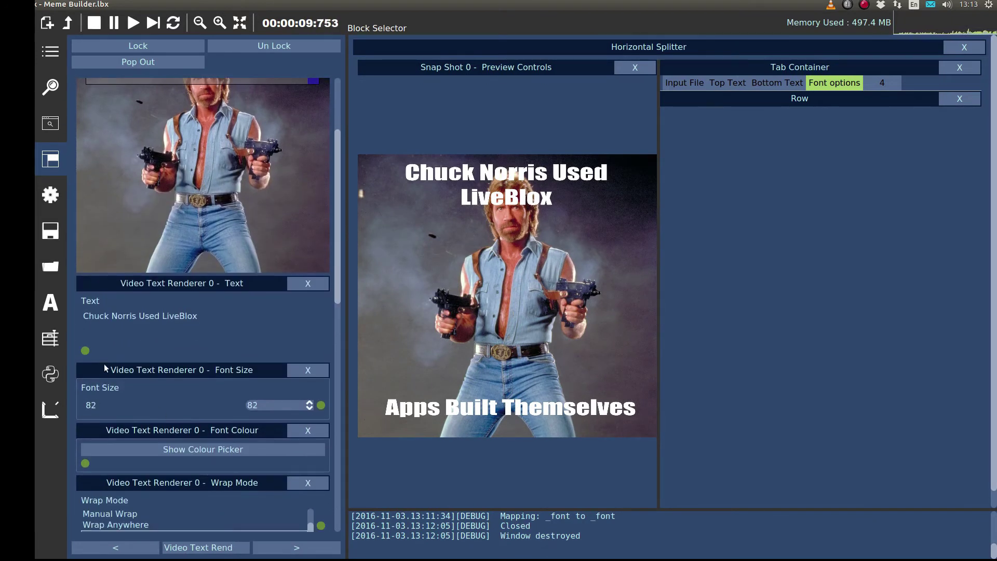
scroll(102, 405, down, 3)
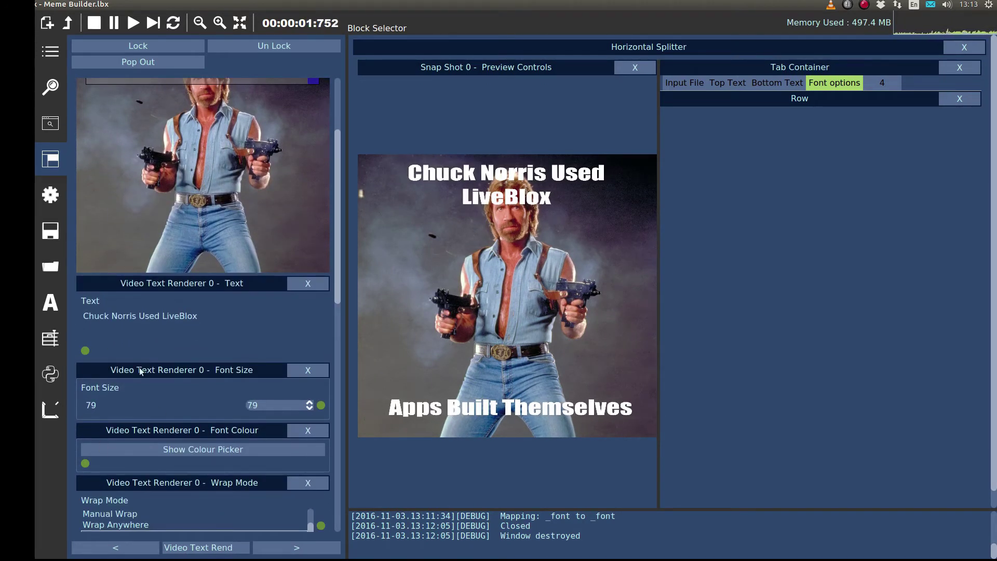
drag(140, 371, 917, 284)
drag(875, 210, 777, 287)
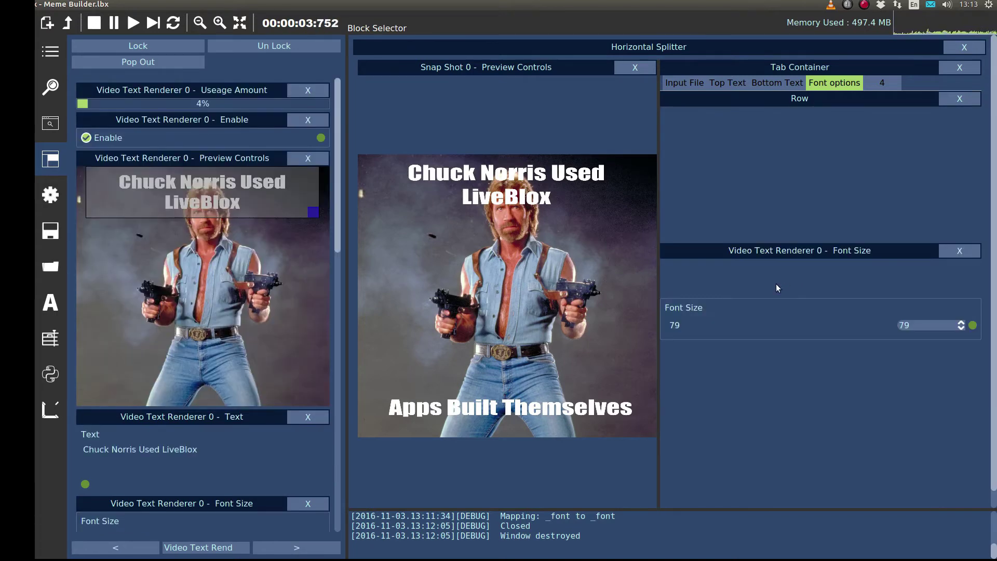
Step: Add Video Text Renderer 0's Wrap Mode and Horizonal Alignment controls below Font Size in the Font options tab
click(338, 469)
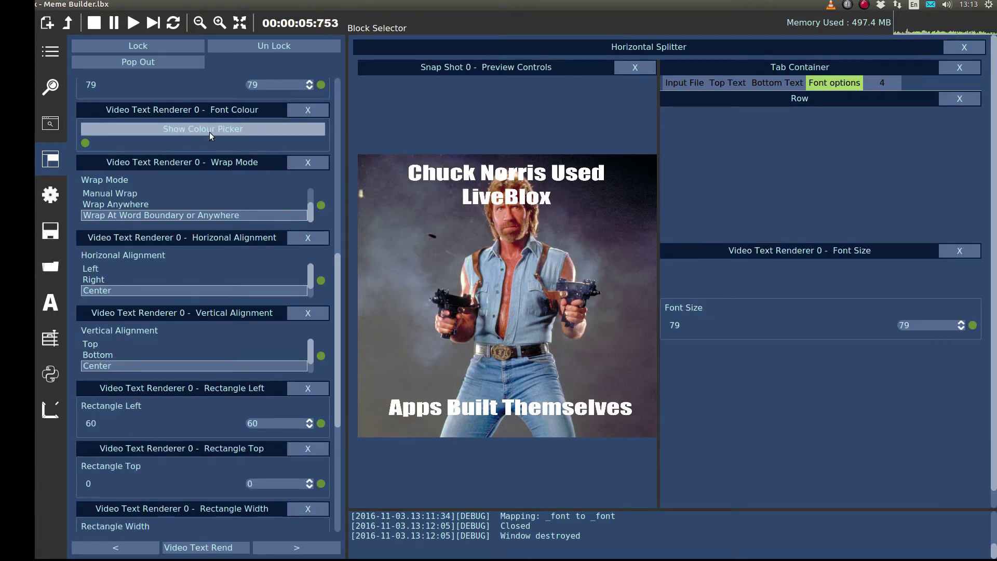
drag(187, 162, 686, 409)
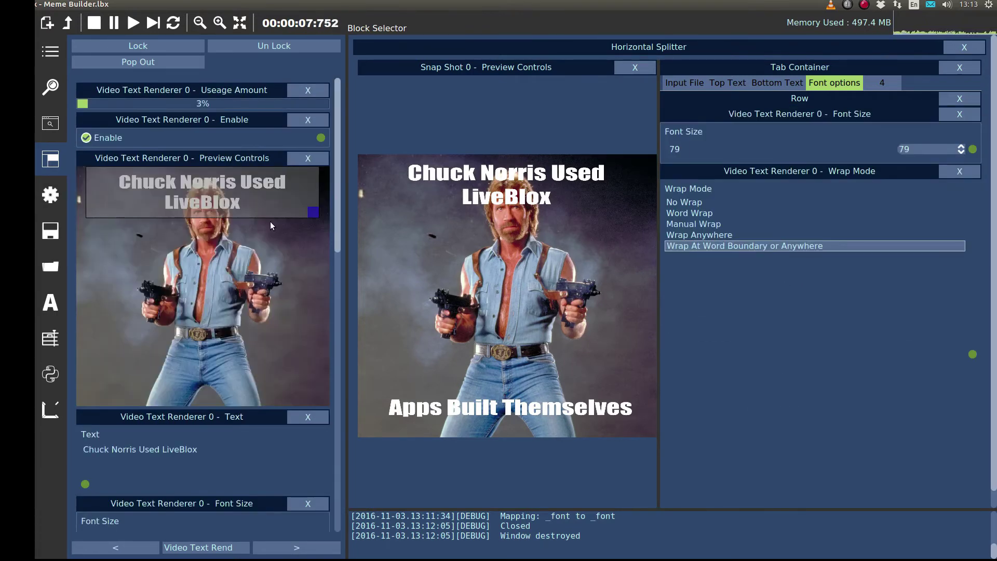
click(341, 515)
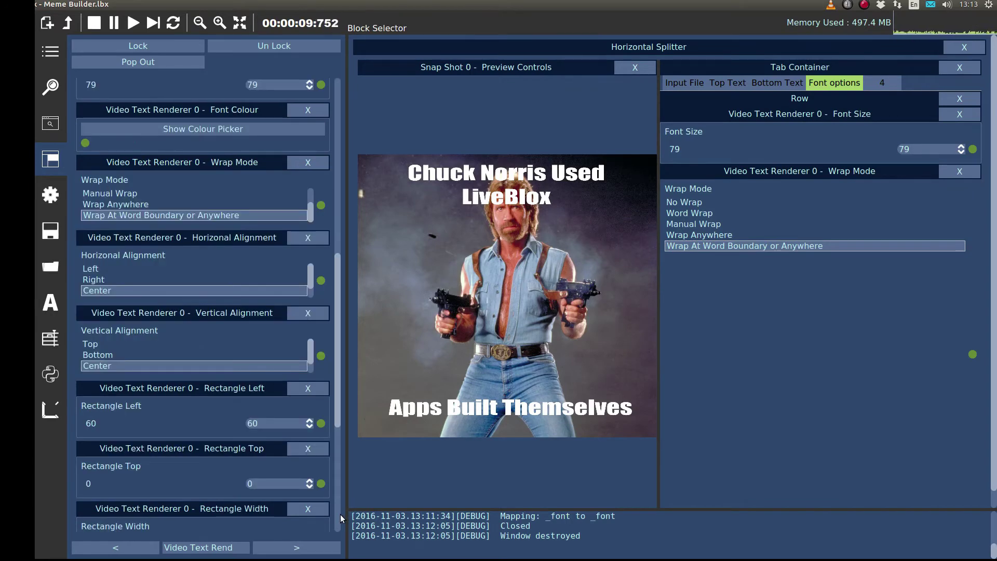
drag(227, 239, 772, 494)
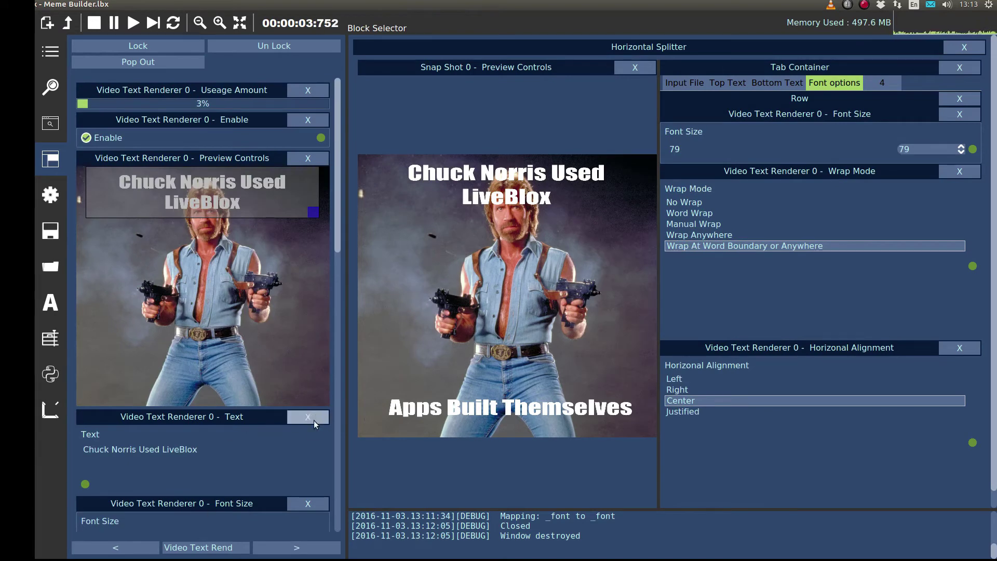
Step: Add Video Text Renderer 0's Vertical Alignment and Font controls below Horizonal Alignment in the Font options tab
click(336, 435)
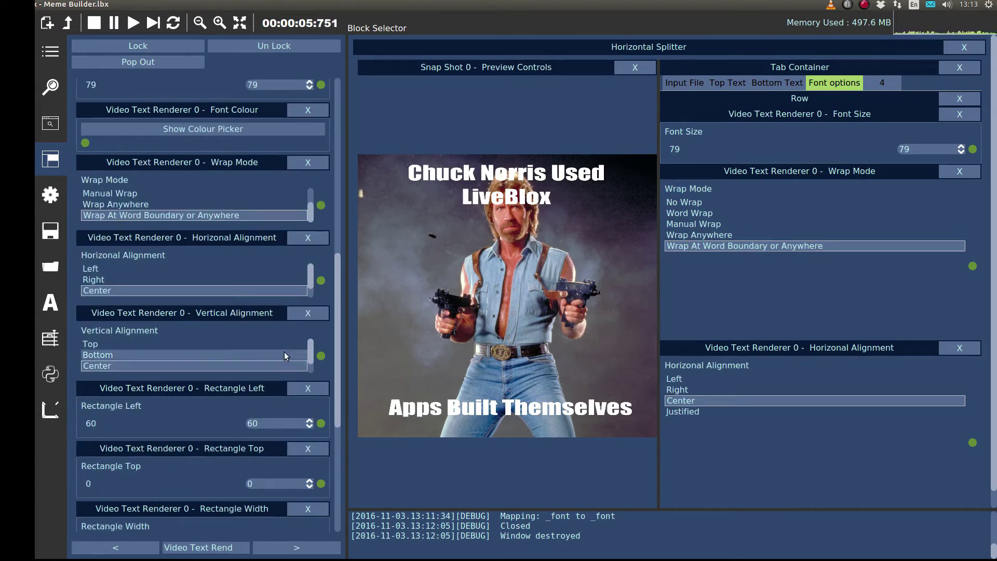
drag(230, 312, 793, 498)
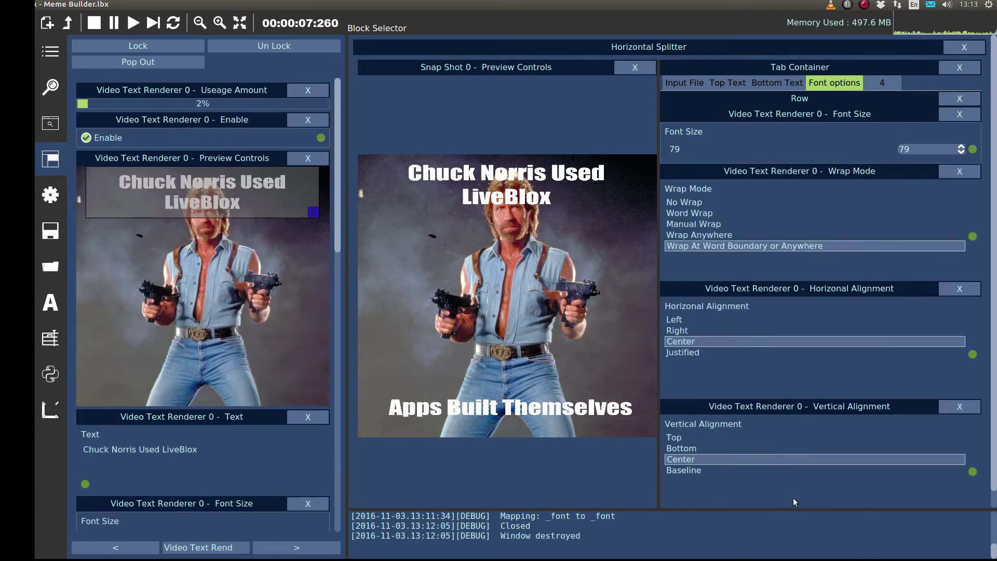
click(338, 438)
click(339, 439)
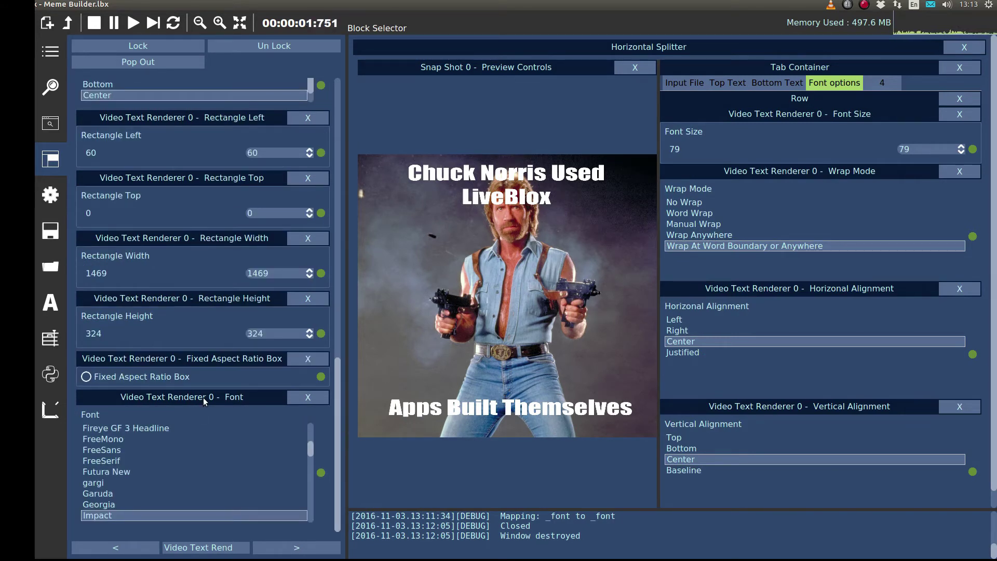
drag(204, 397, 784, 506)
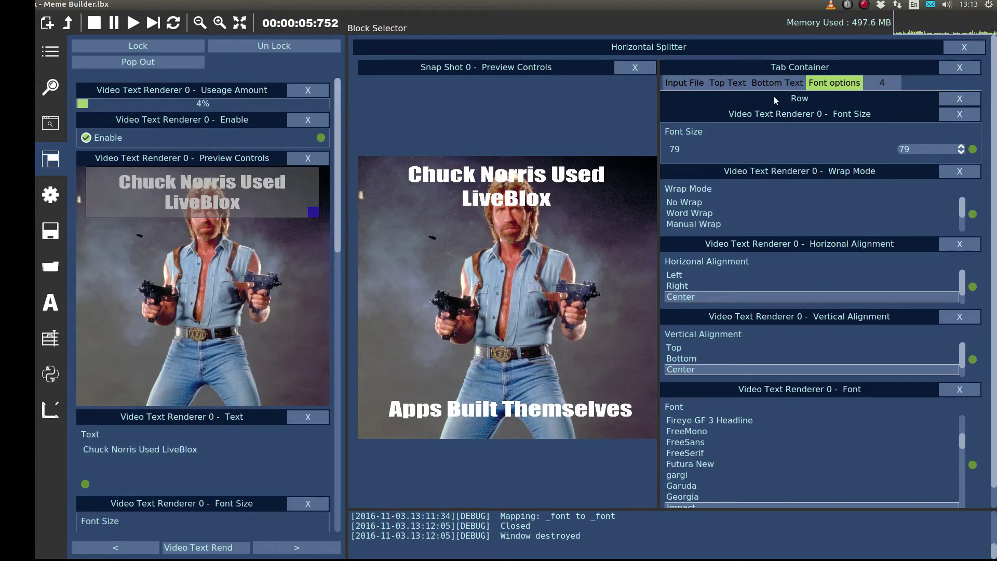
Step: Try the font and alignment choices in the Font options tab, and check the Bottom Text, Top Text and Input File tabs
scroll(732, 457, down, 1)
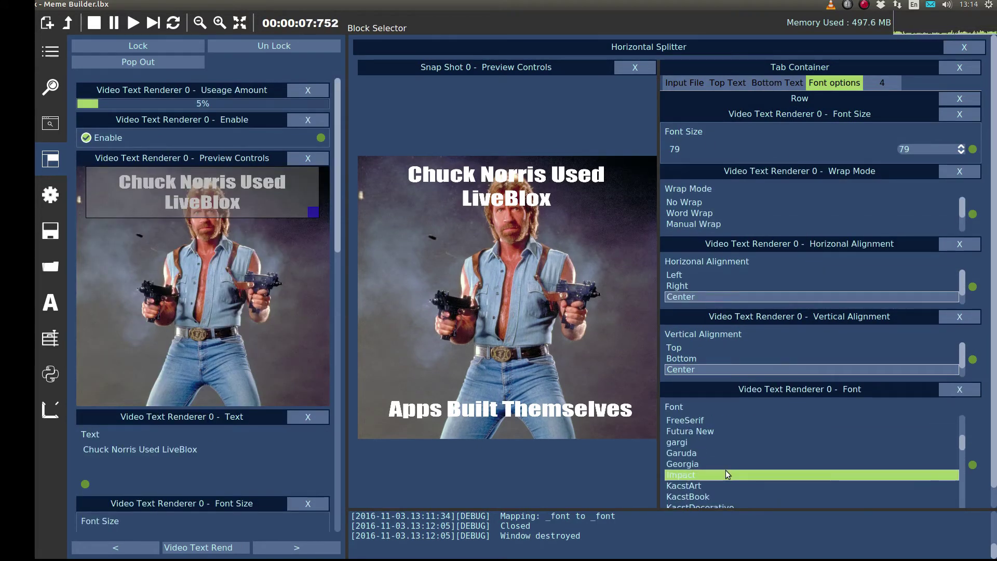
click(739, 463)
click(727, 475)
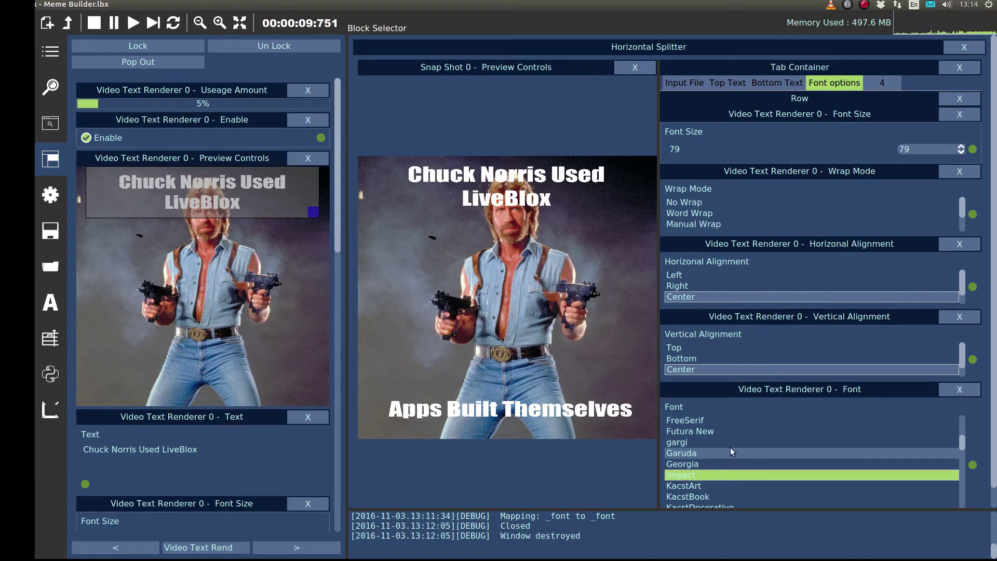
click(712, 368)
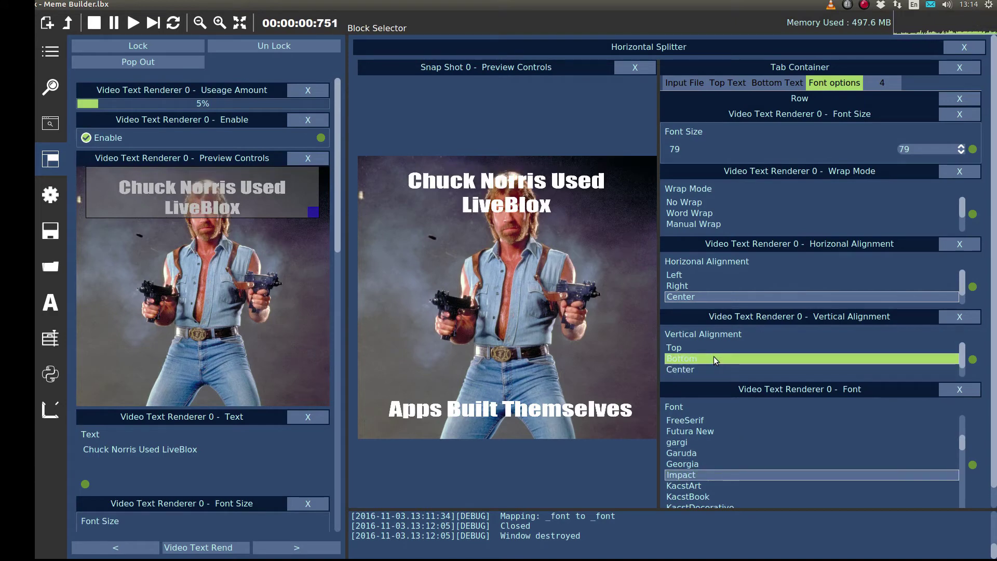
click(711, 286)
click(708, 296)
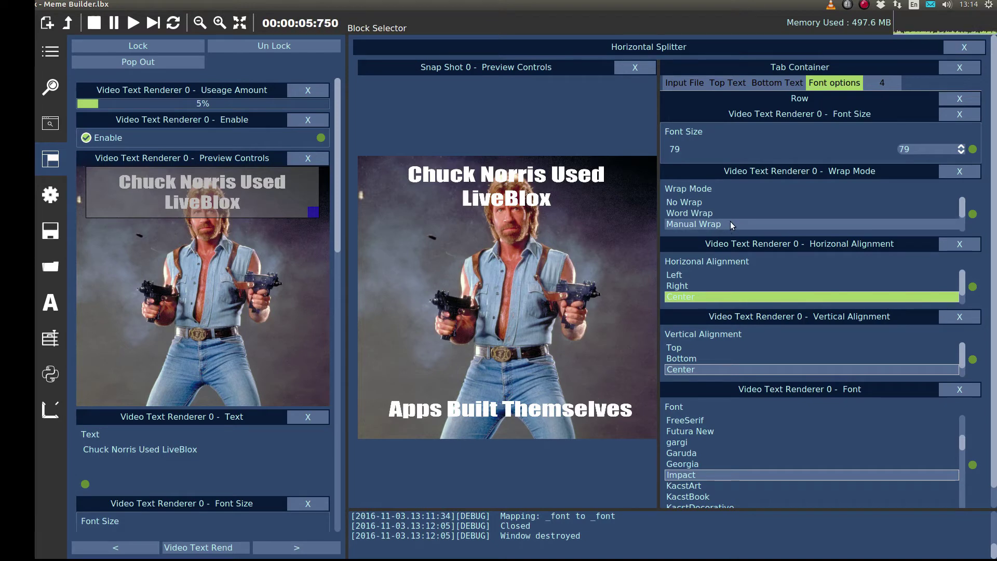
click(796, 82)
click(726, 83)
click(685, 83)
click(826, 83)
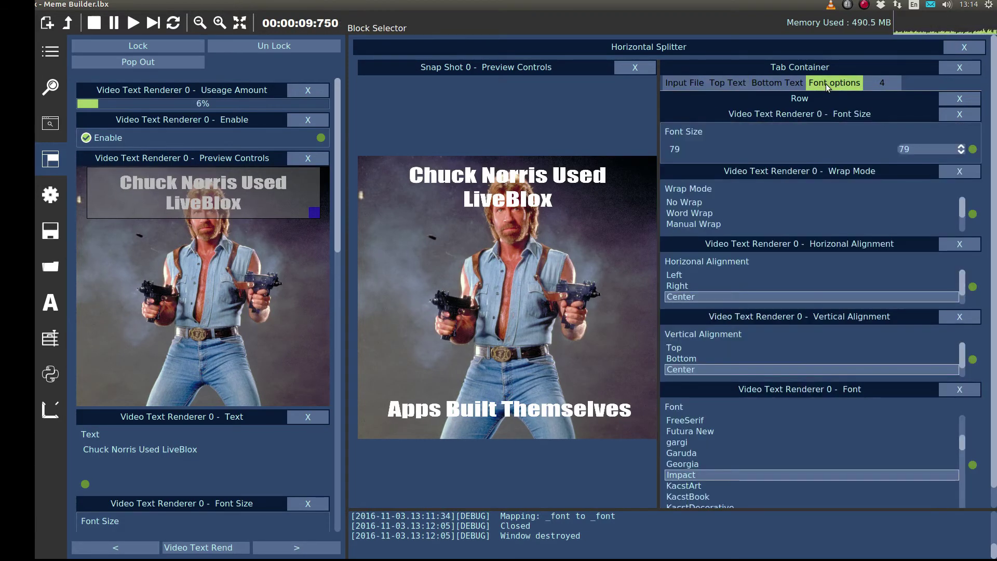
Step: Rename the Tab Container's tab 4 as Output
double_click(882, 82)
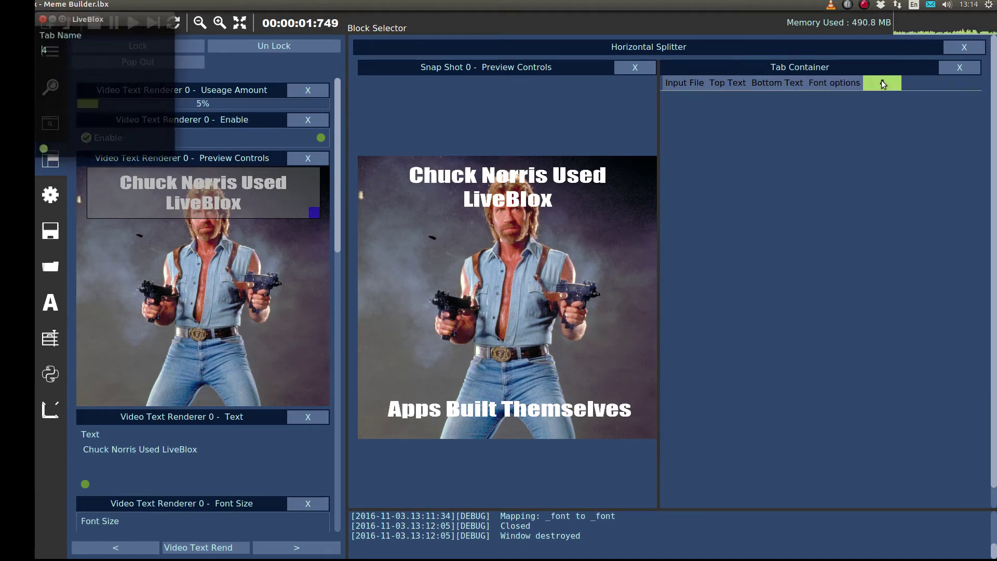
drag(47, 52, 38, 52)
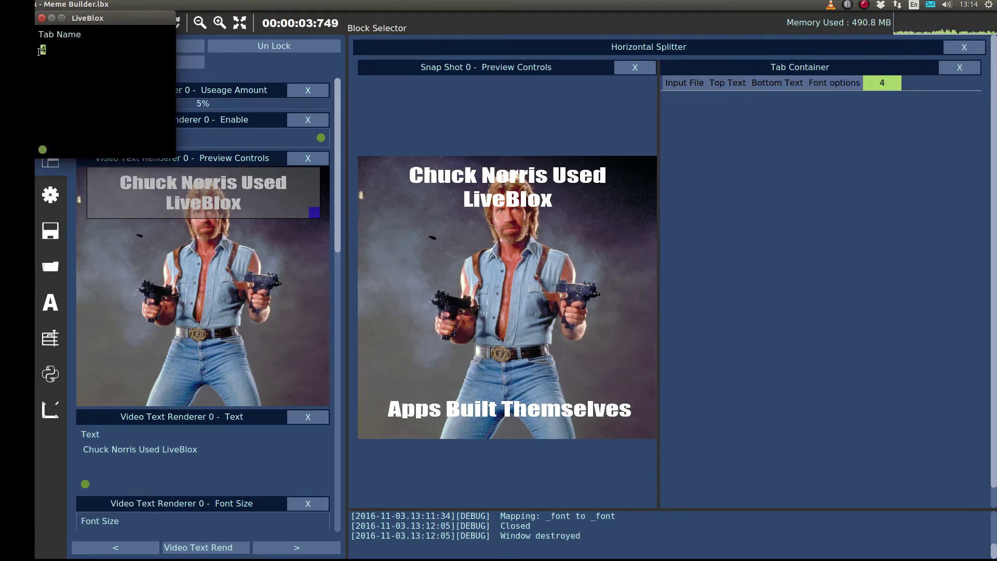
text(Output)
click(41, 17)
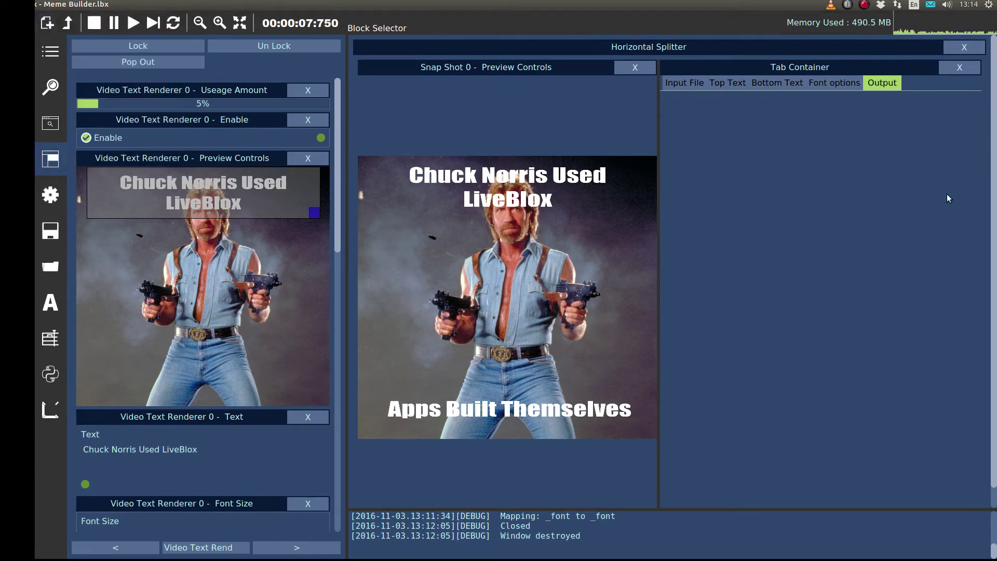
Step: Add a Row layout element to the Tab Container's Output tab
click(231, 547)
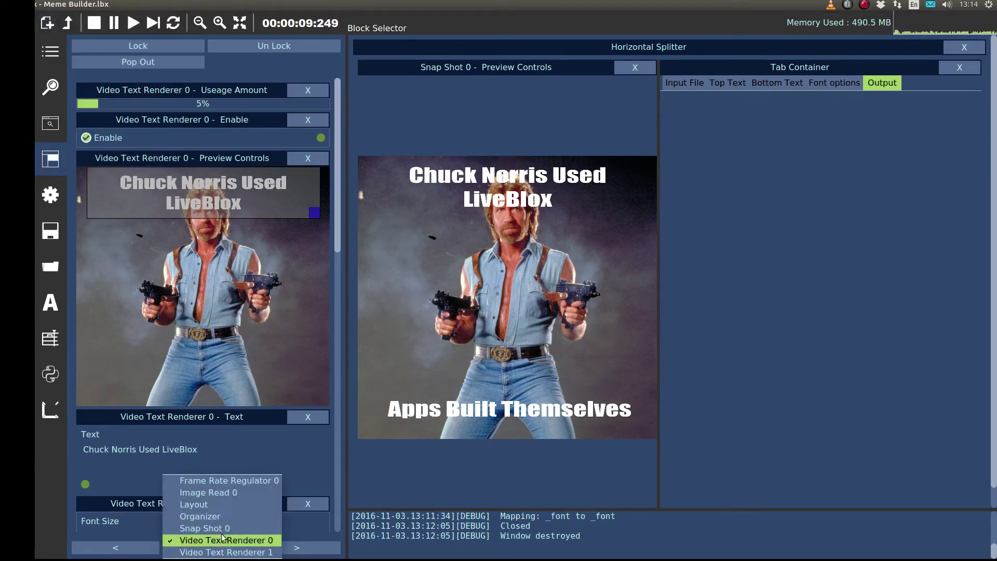
click(226, 506)
drag(185, 145, 815, 156)
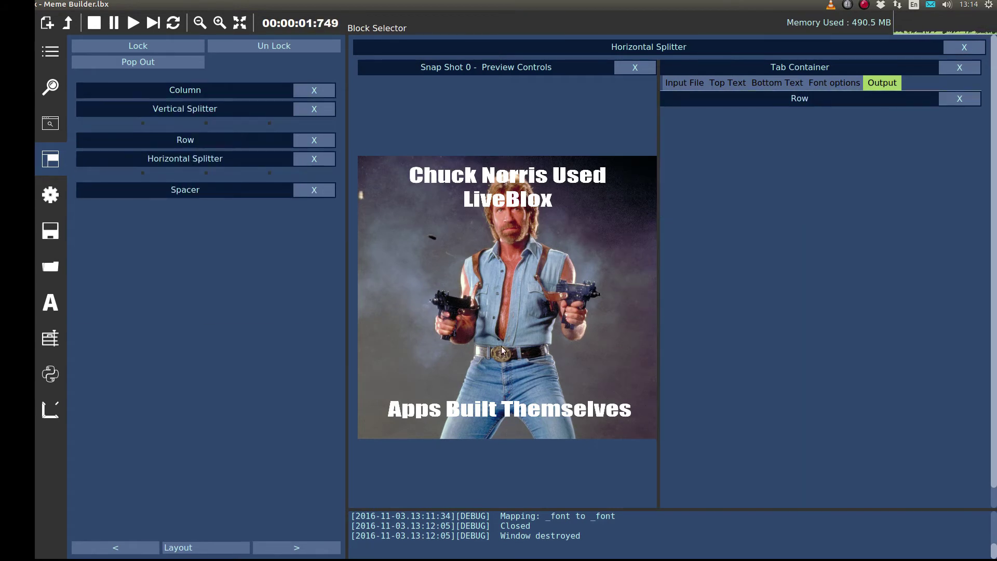
Step: Add Snap Shot 0's Directory control to the Row in the Output tab
click(186, 548)
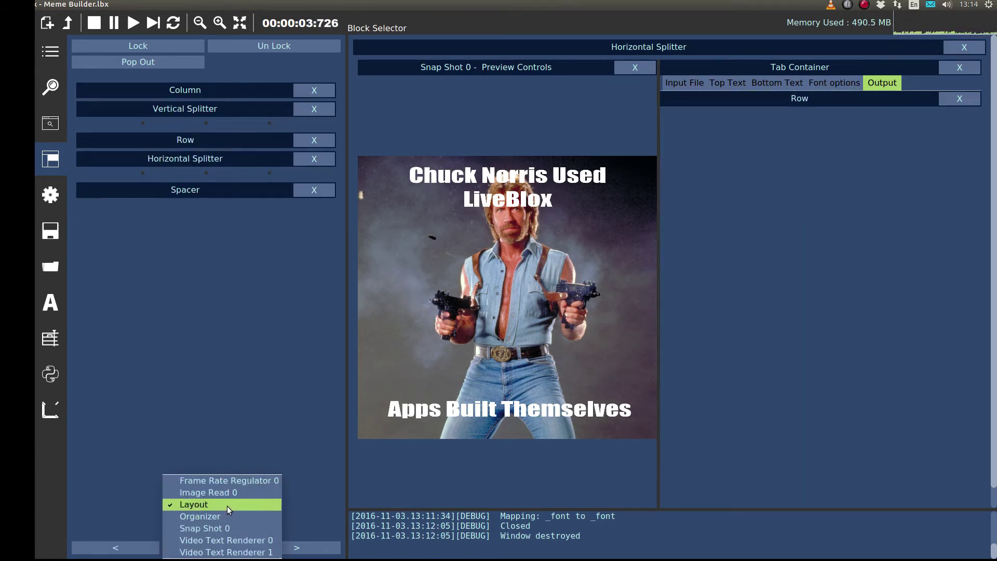
click(223, 528)
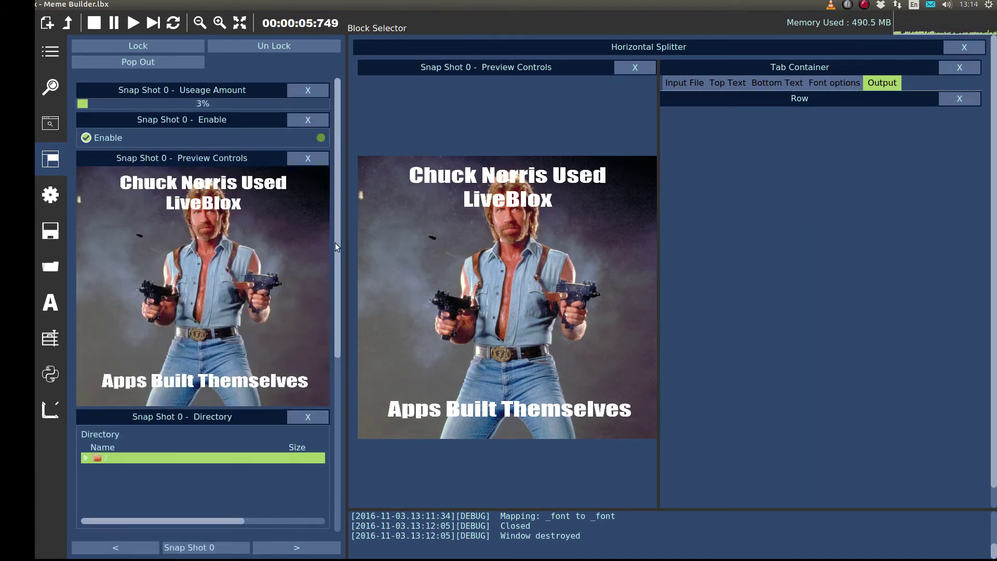
drag(334, 246, 326, 282)
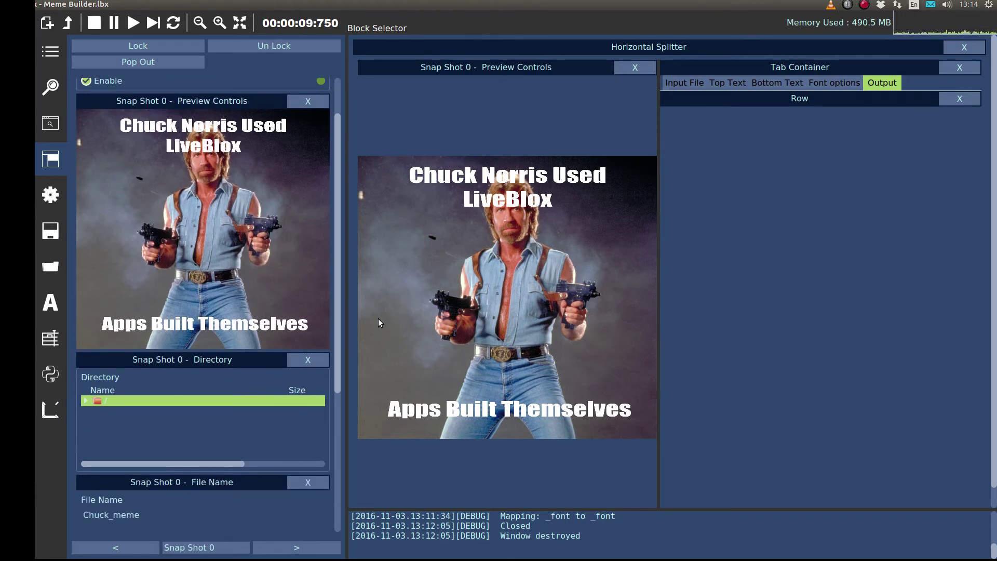
drag(336, 307, 327, 424)
drag(248, 183, 728, 187)
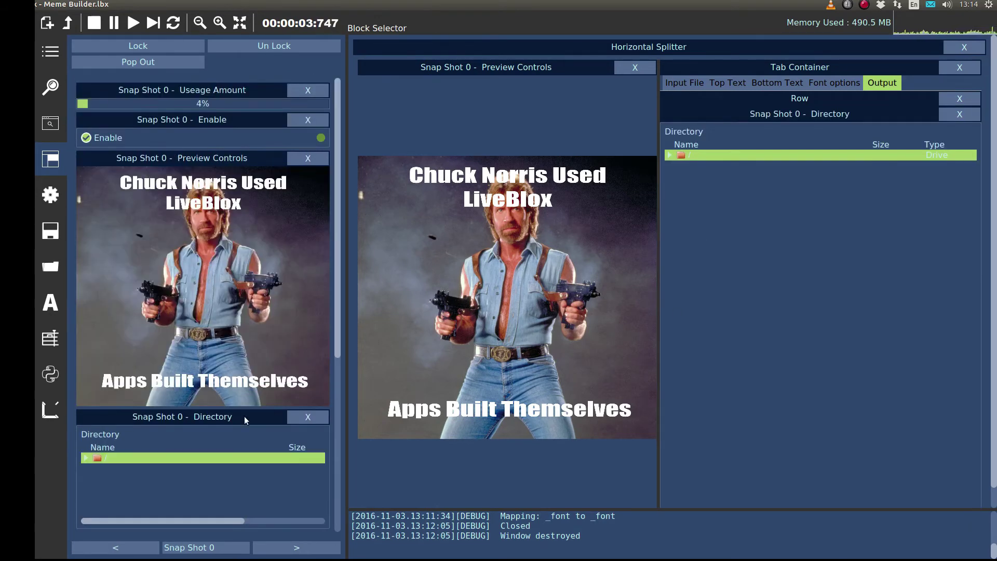
Step: Add Snap Shot 0's File Name control above Directory and its Image Format control below it in the Output tab
click(335, 388)
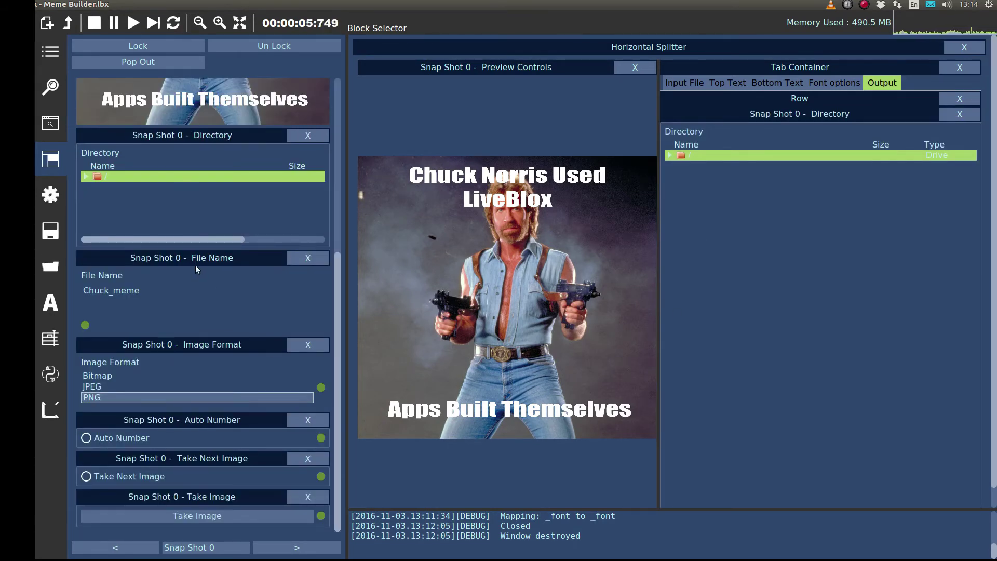
drag(195, 265, 830, 137)
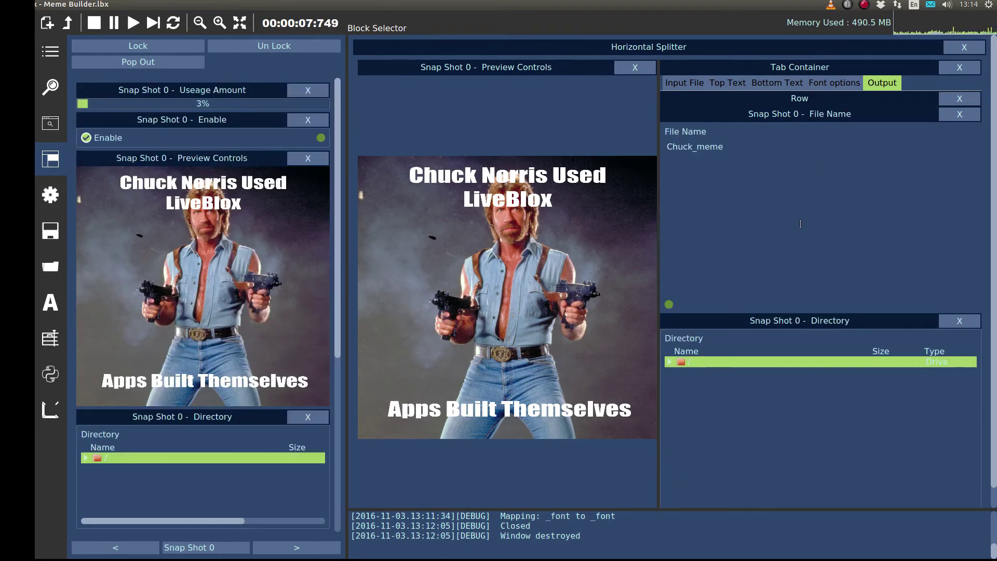
click(336, 479)
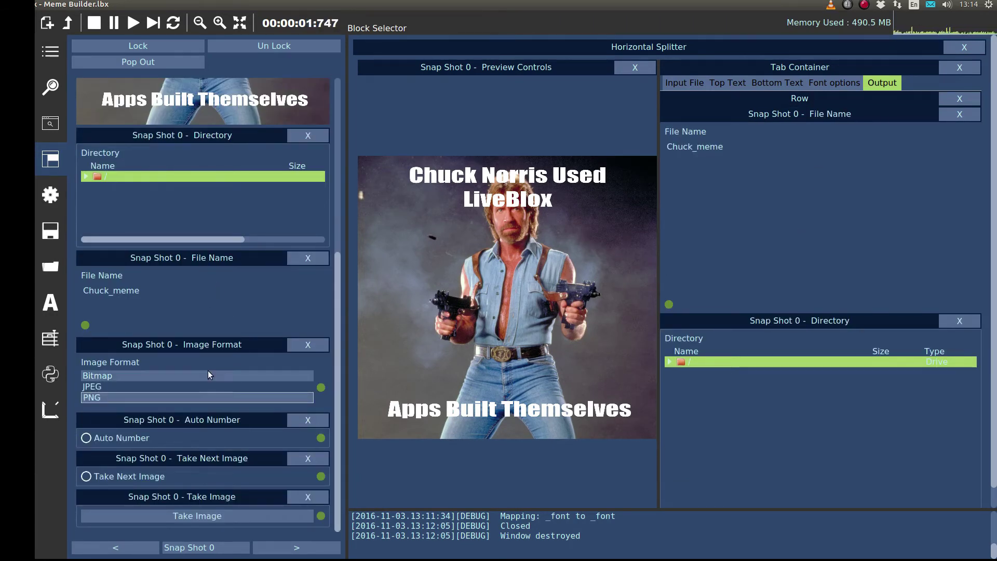
drag(208, 347, 776, 499)
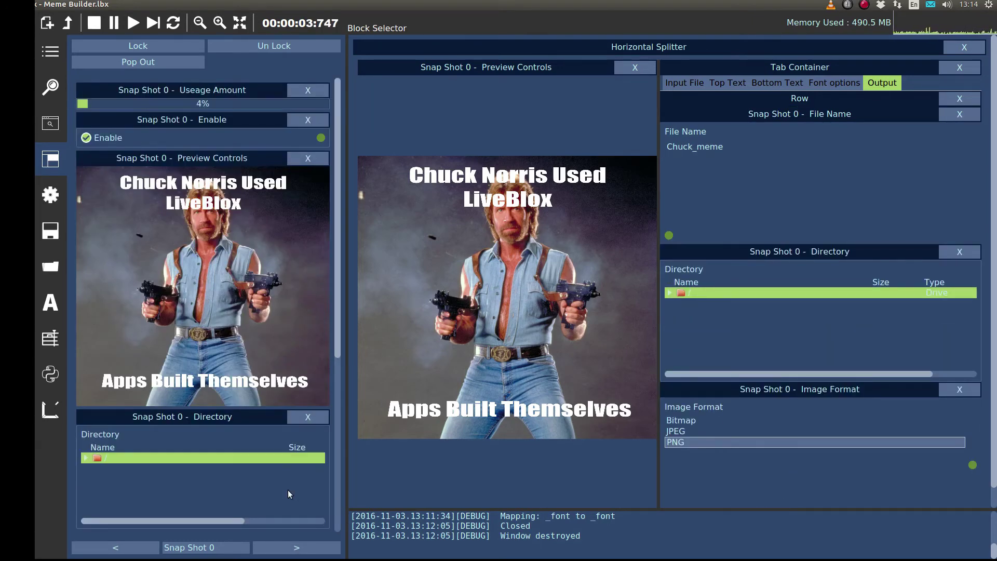
Step: Look up Snap Shot 0's Take Image control and remove the Preview Controls from the Horizontal Splitter
click(338, 488)
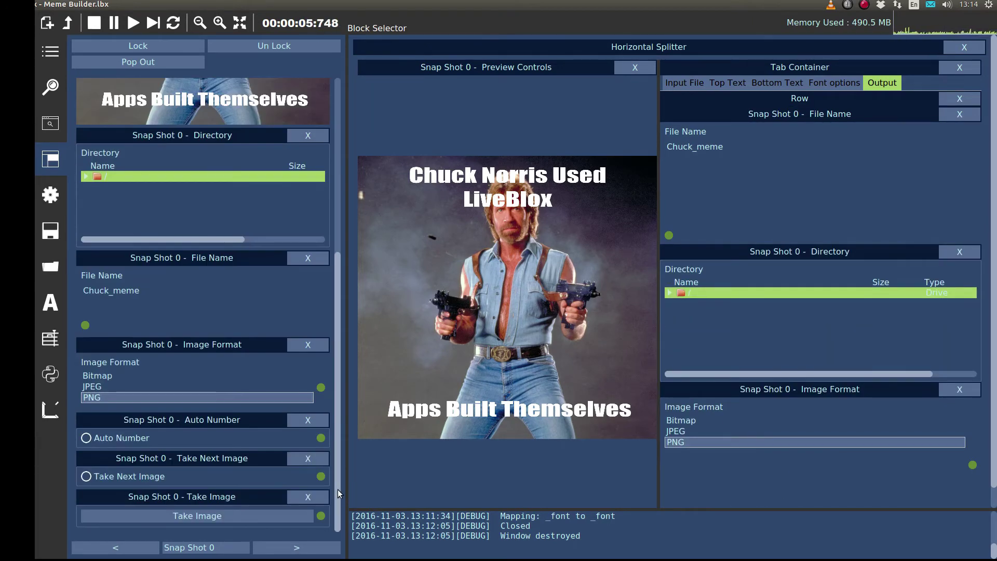
drag(233, 501, 257, 497)
click(337, 420)
click(637, 68)
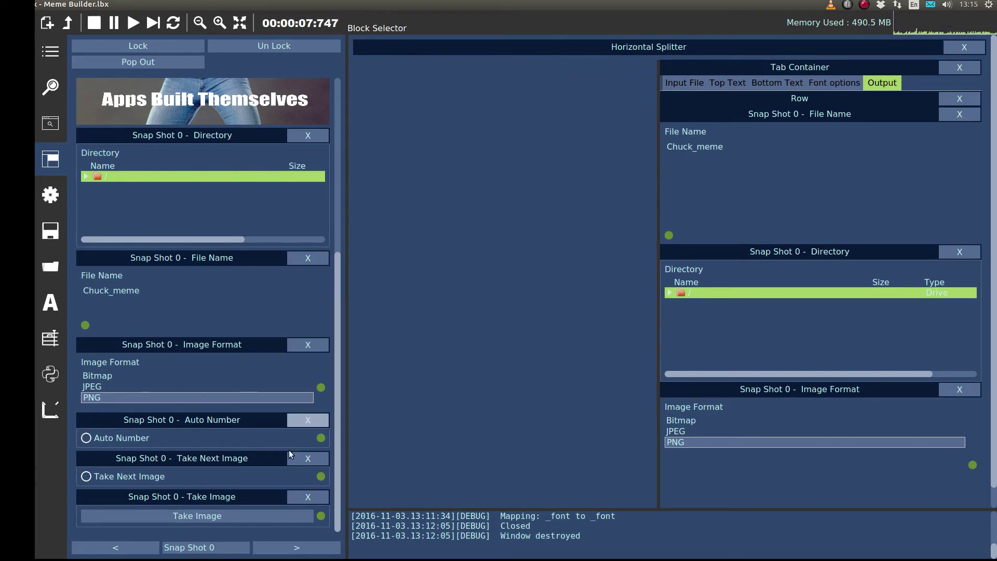
Step: Add a Row layout element to the empty half of the Horizontal Splitter, beside the Tab Container
click(196, 551)
click(224, 504)
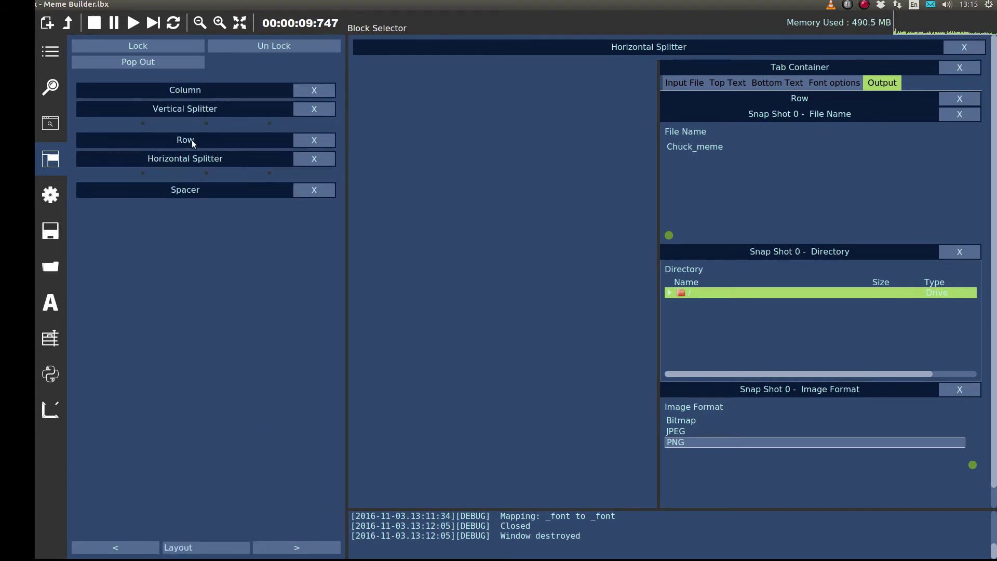
drag(192, 140, 453, 236)
Step: Add Snap Shot 0's Preview Controls to the new Row beside the Tab Container
click(221, 543)
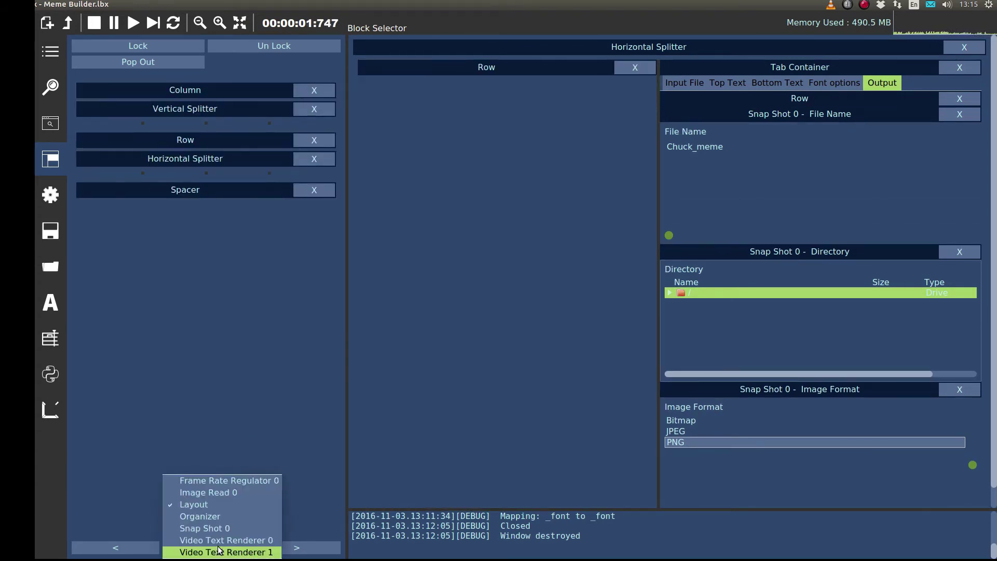
click(238, 530)
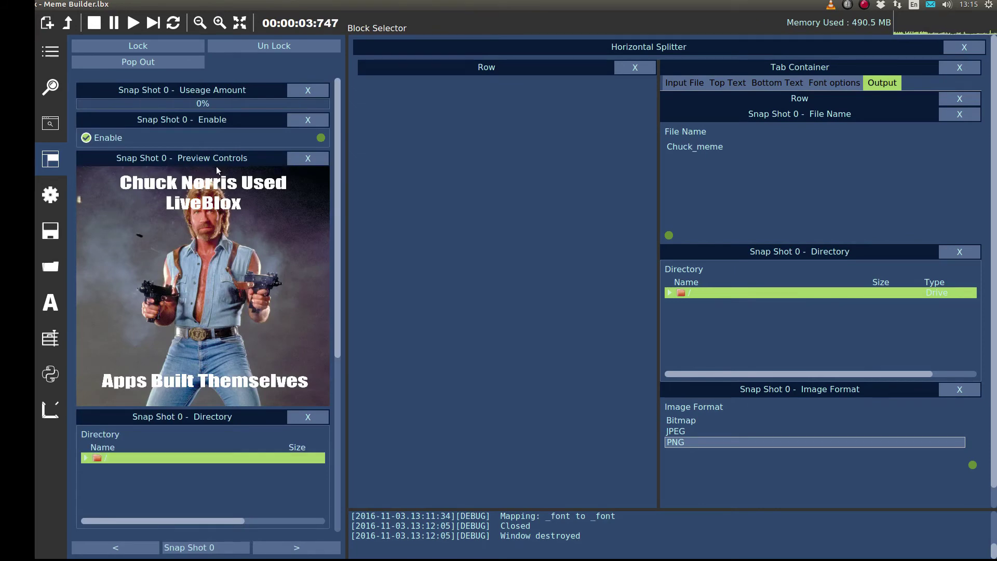
drag(214, 159, 494, 166)
Step: Add Snap Shot 0's Take Image control below the Preview Controls in the Row
click(220, 545)
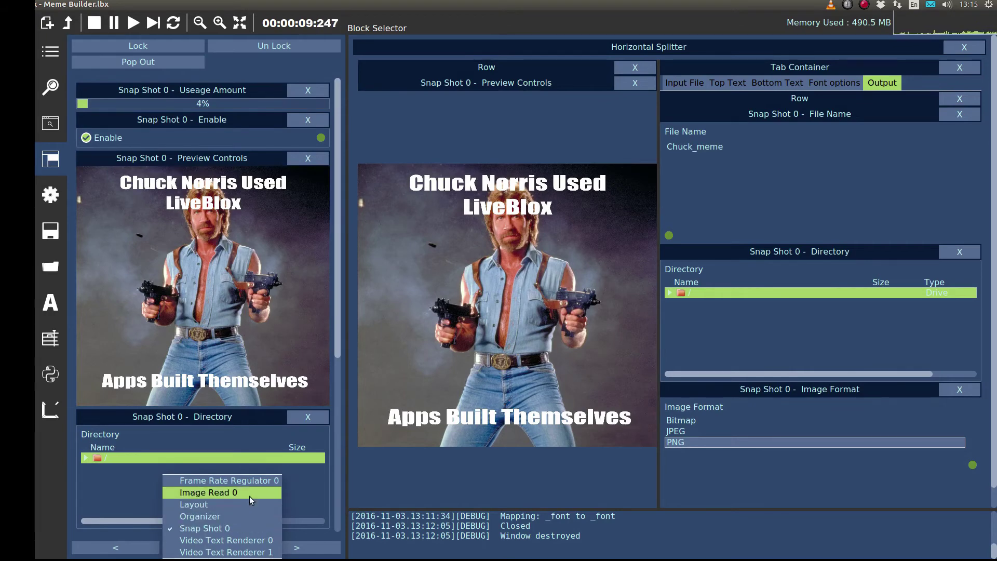
click(242, 526)
scroll(339, 466, down, 5)
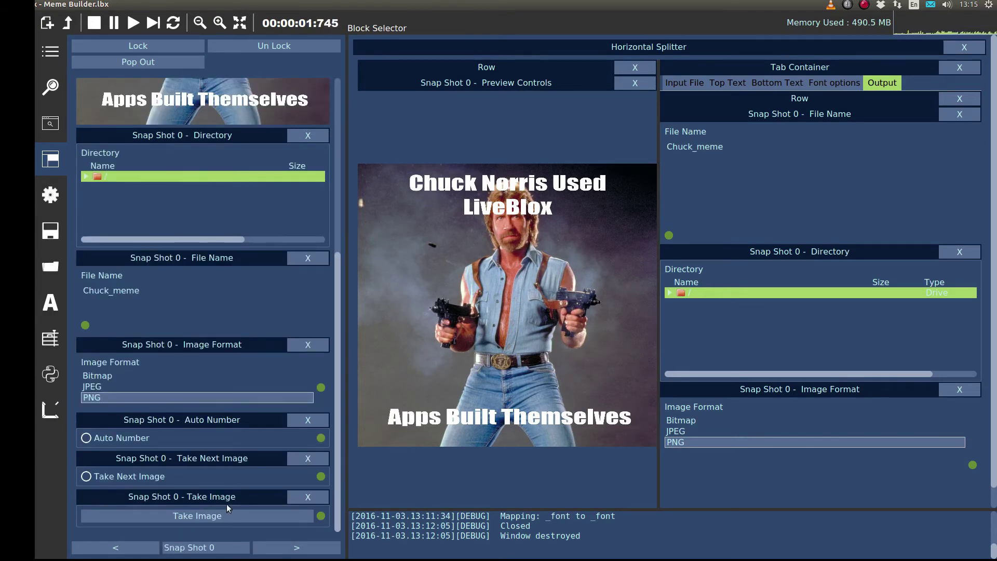
drag(219, 497, 554, 468)
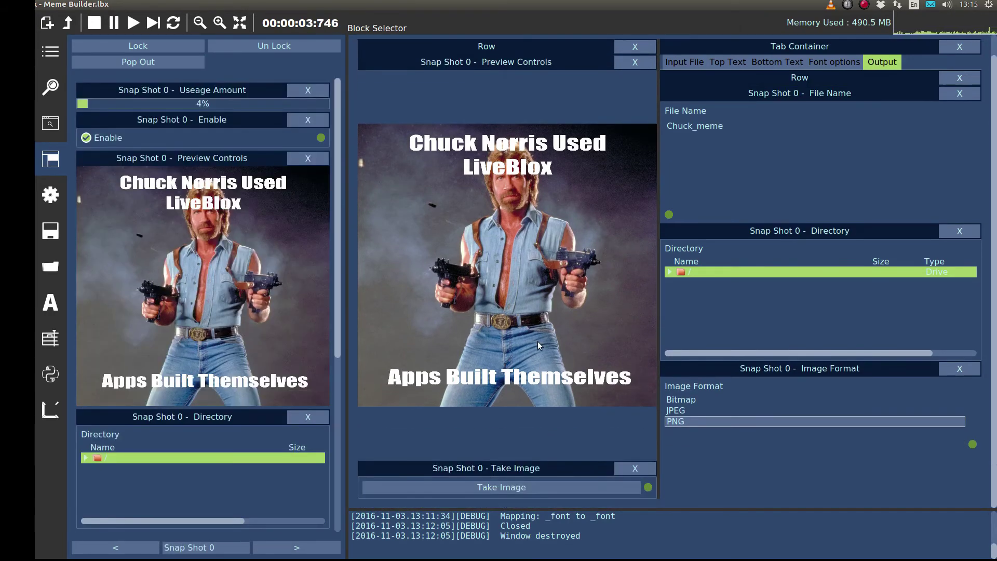
scroll(538, 345, down, 1)
Step: Narrow the block controls pane to enlarge the layout area, and review the Tab Container from Input File through Output
drag(338, 347, 244, 362)
click(633, 62)
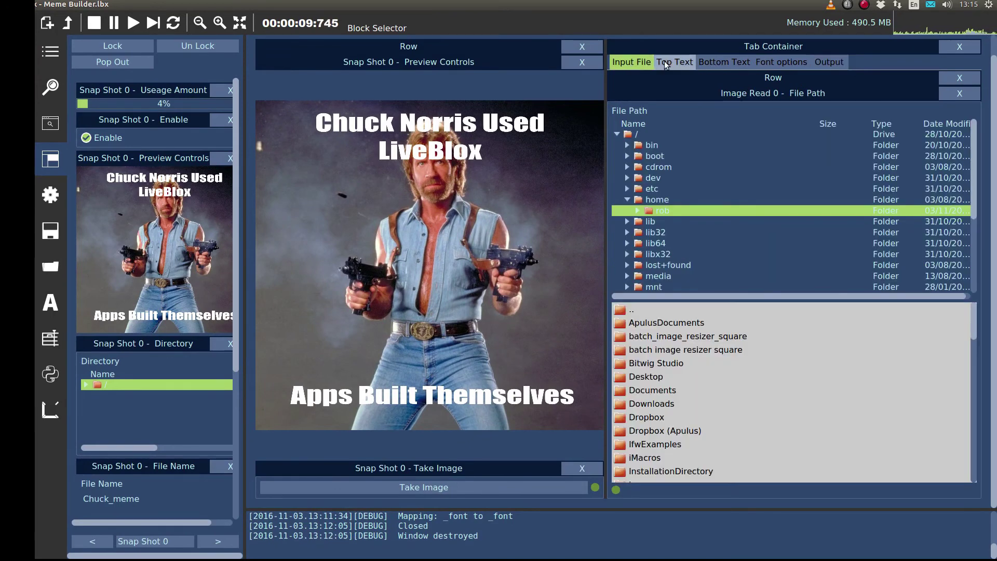
click(675, 62)
click(720, 63)
click(761, 63)
click(829, 62)
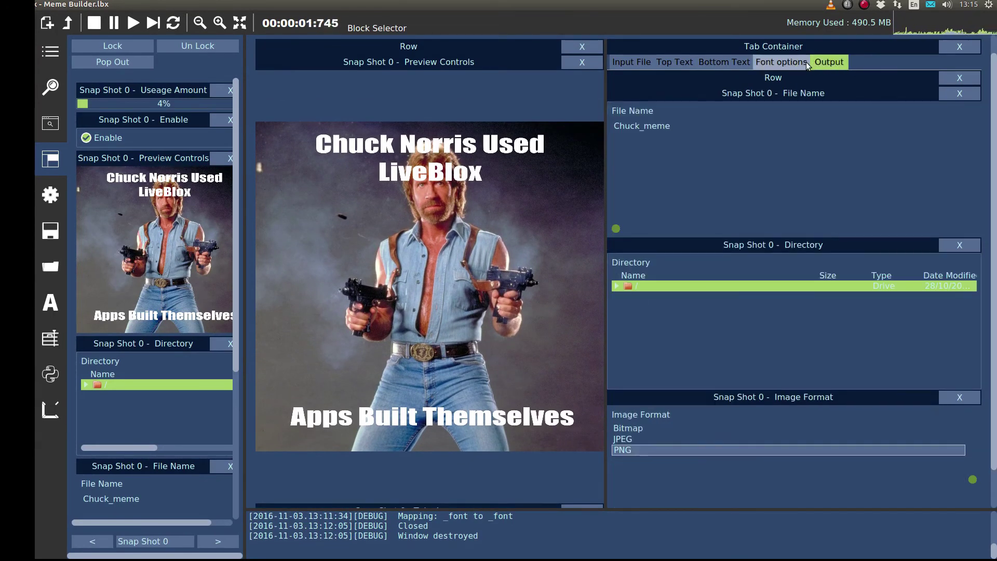
Step: Lock the layout and examine how the preview, Take Image control and output settings fit together
click(148, 47)
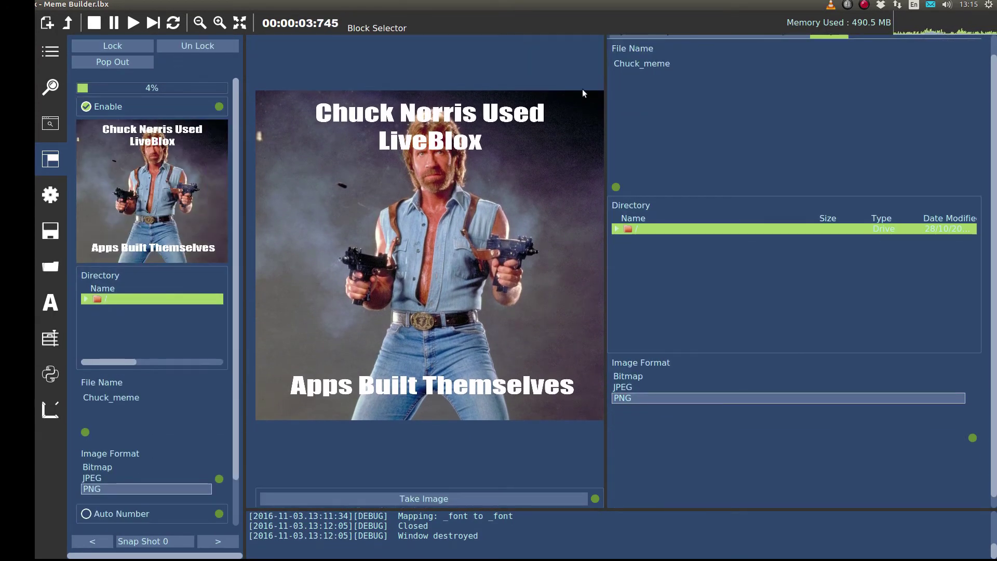
scroll(508, 346, down, 1)
scroll(457, 331, up, 3)
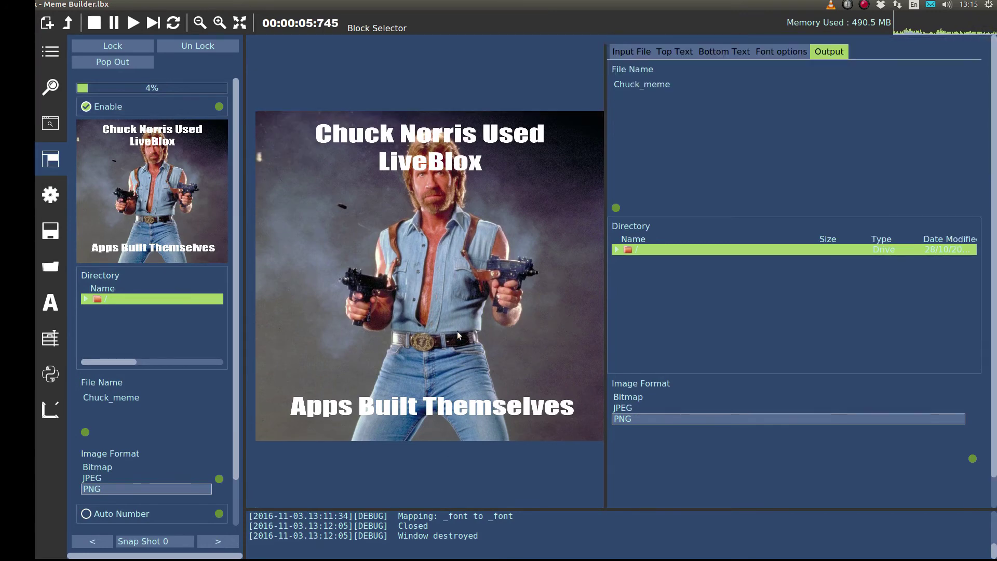
scroll(457, 332, down, 3)
scroll(456, 327, up, 3)
scroll(457, 326, down, 3)
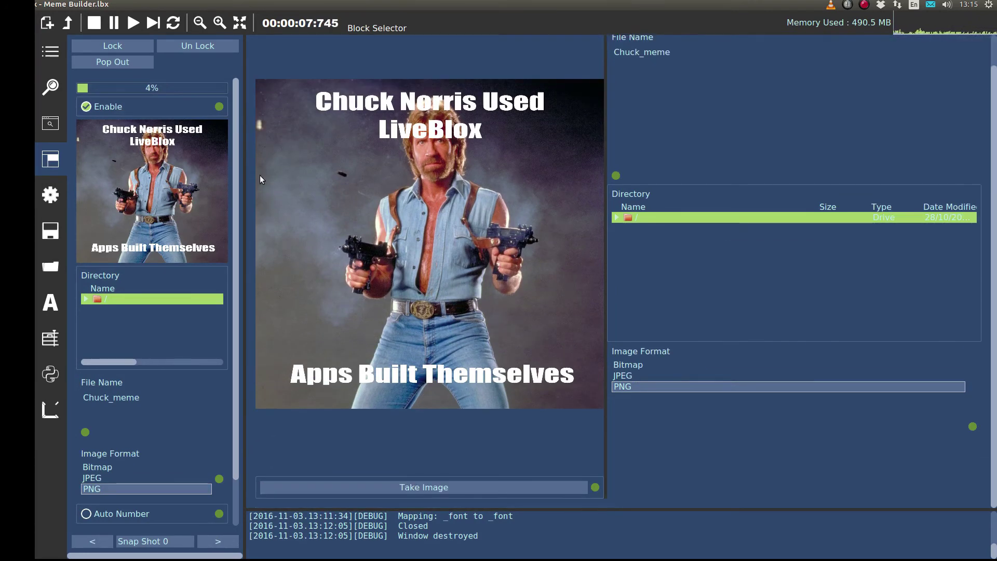
Step: Pop the GUI out into its own window, enlarge it to check the layout, and close it
click(113, 62)
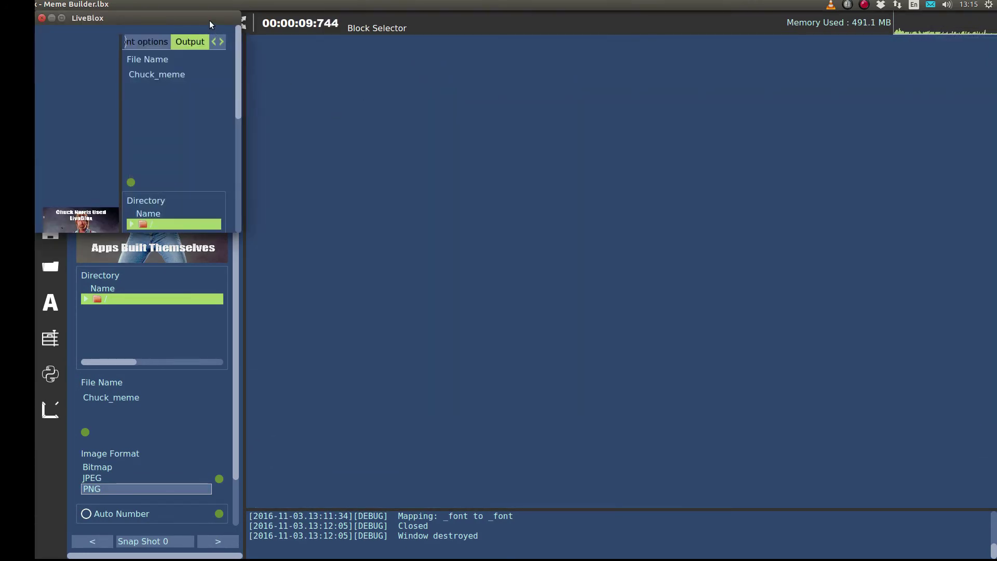
drag(209, 20, 439, 79)
drag(470, 289, 886, 524)
click(270, 78)
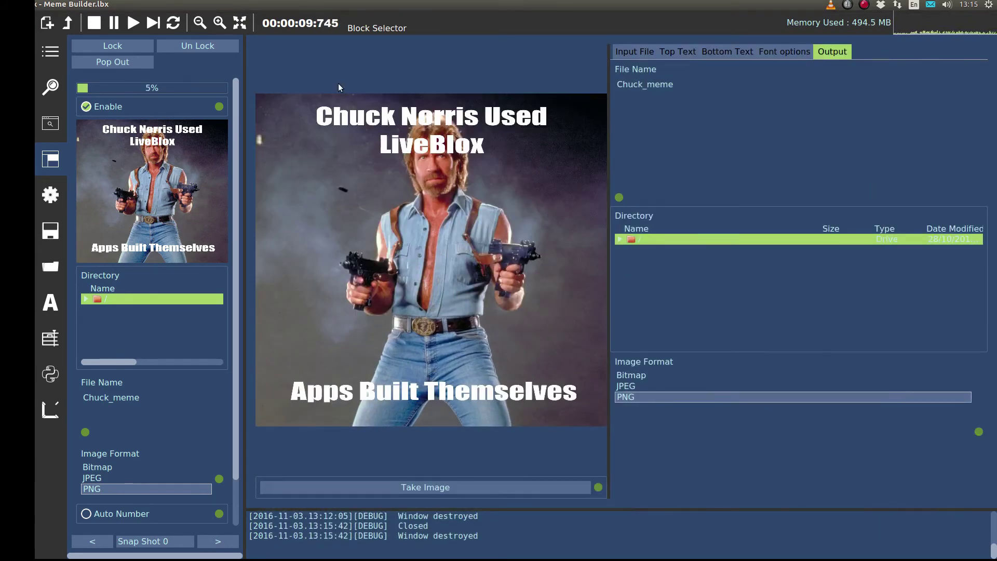
Step: Unlock the layout and view the Add Spacer At End setting of the Row holding the preview
click(172, 48)
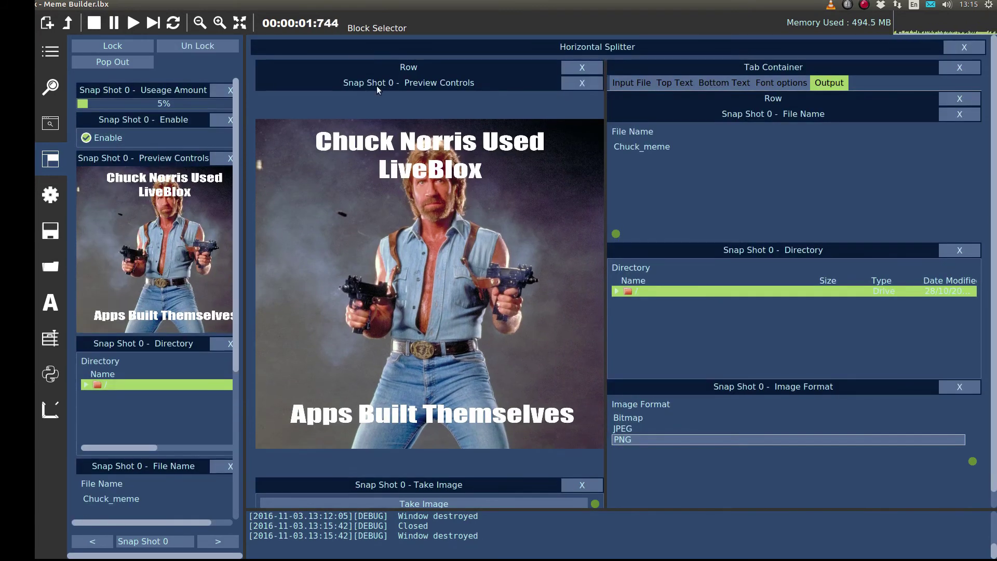
click(387, 70)
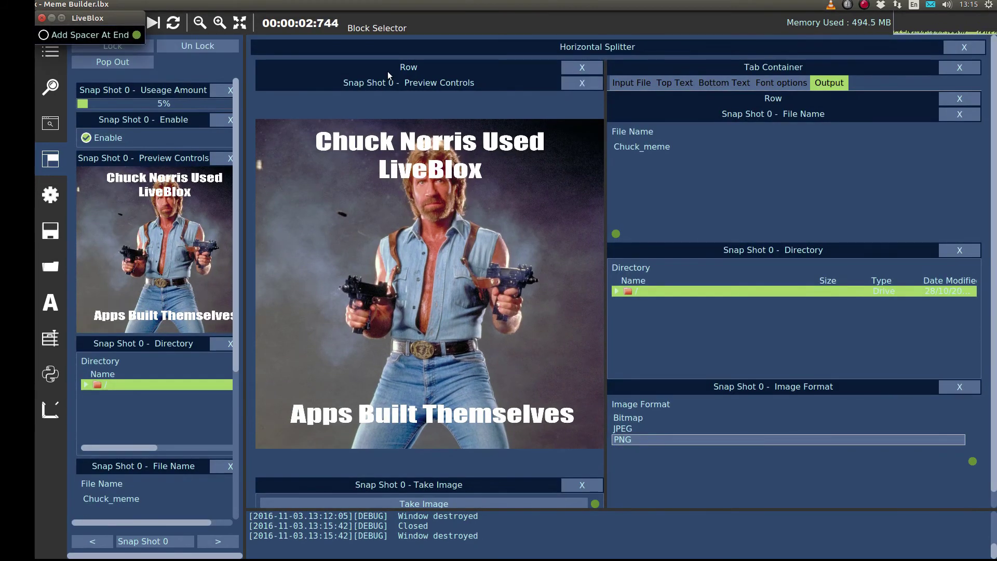
click(42, 17)
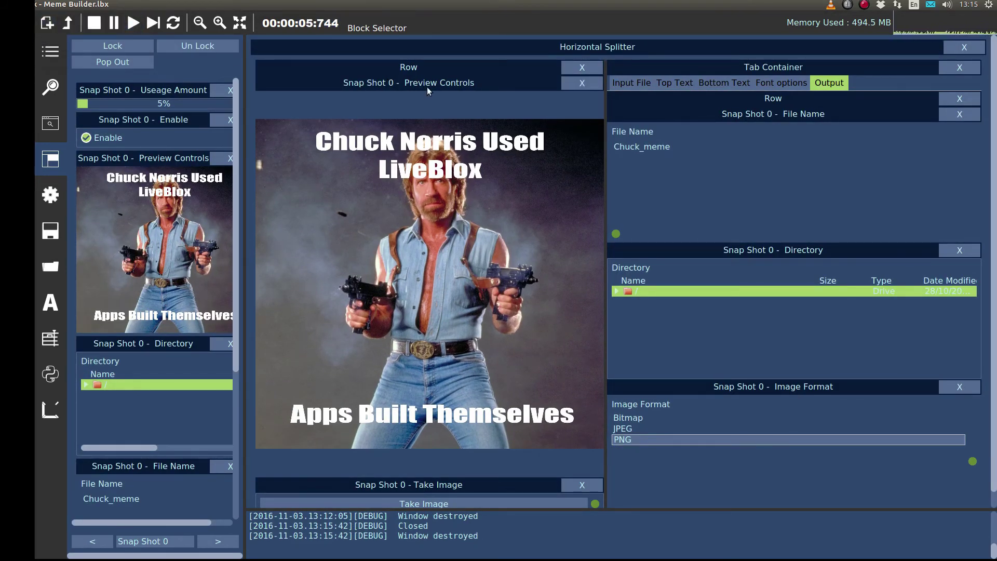
Step: Reposition Snap Shot 0's Preview Controls at the head of its Row, directly above Take Image
drag(383, 86, 385, 87)
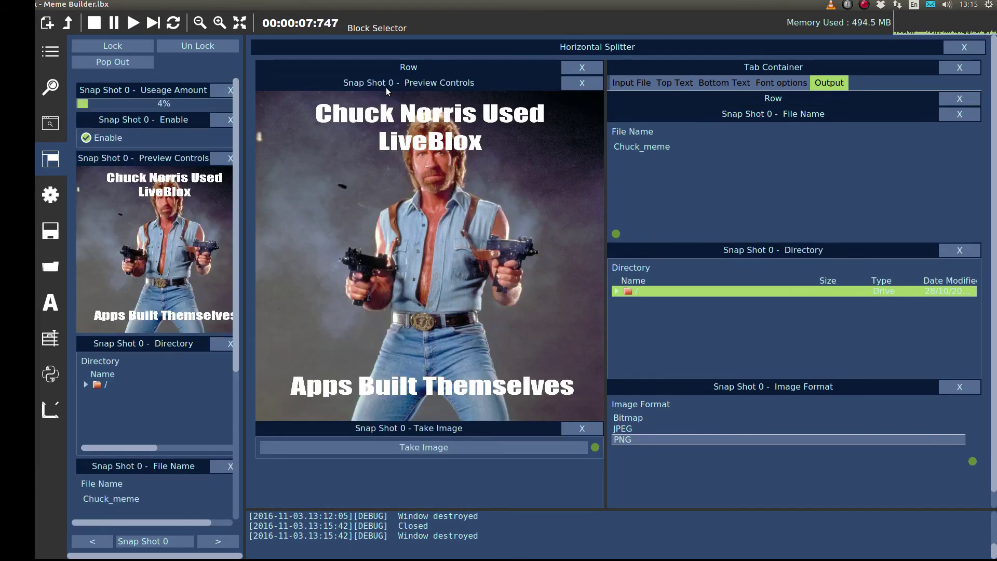
scroll(435, 266, down, 1)
scroll(435, 266, up, 1)
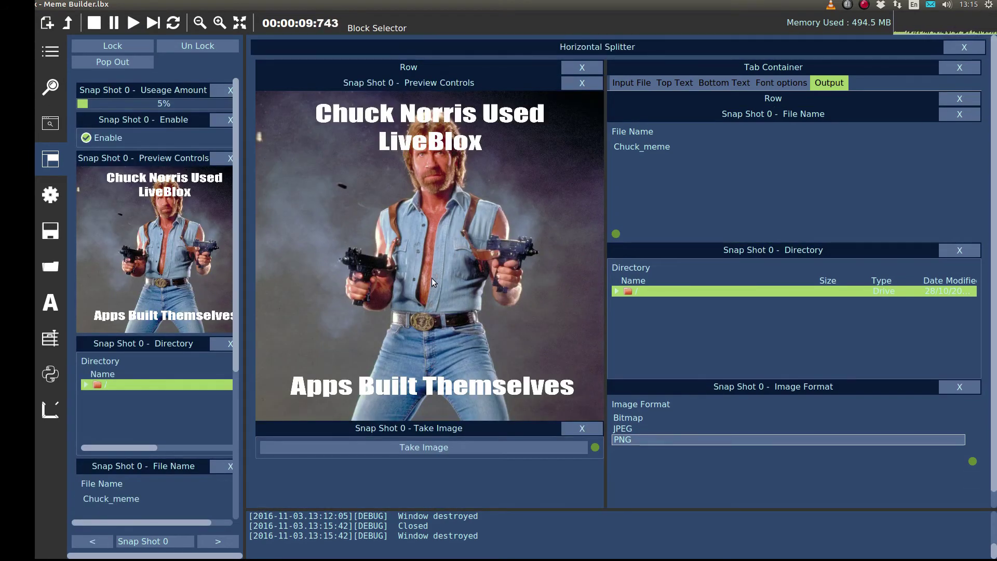
scroll(408, 307, down, 1)
scroll(408, 307, up, 1)
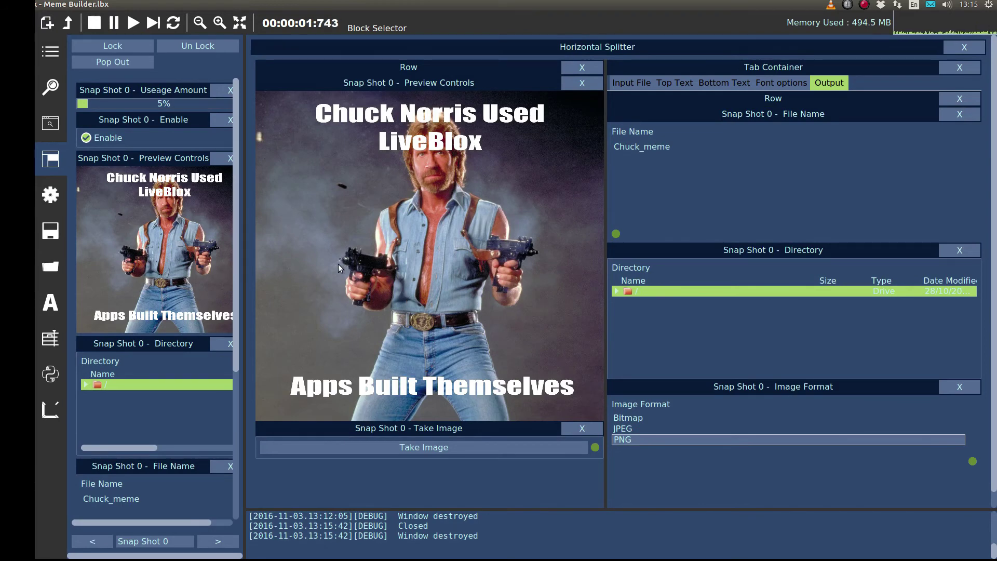
Step: Lock the layout, pop the GUI out into its own window, and enlarge that window
click(135, 49)
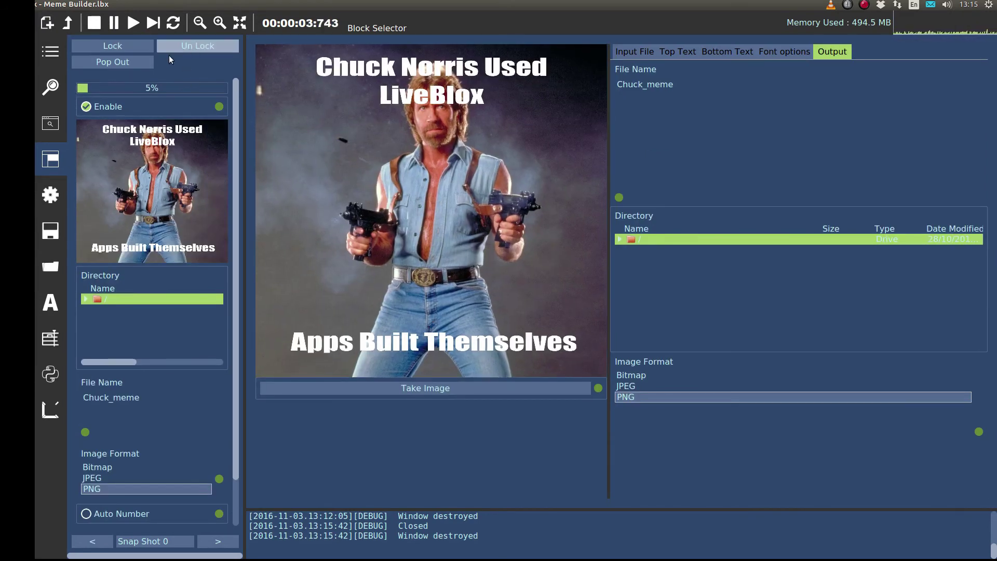
click(116, 63)
drag(512, 128, 271, 55)
drag(376, 269, 843, 469)
Step: Review the input file, caption, font and output pages of the popped-out GUI, and close its window
click(563, 79)
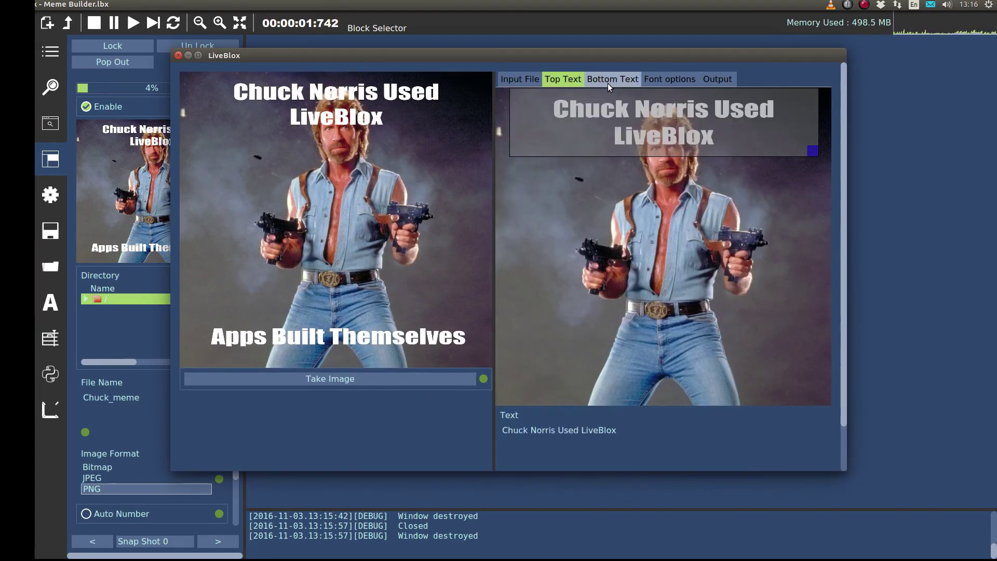
click(608, 80)
click(680, 80)
click(718, 79)
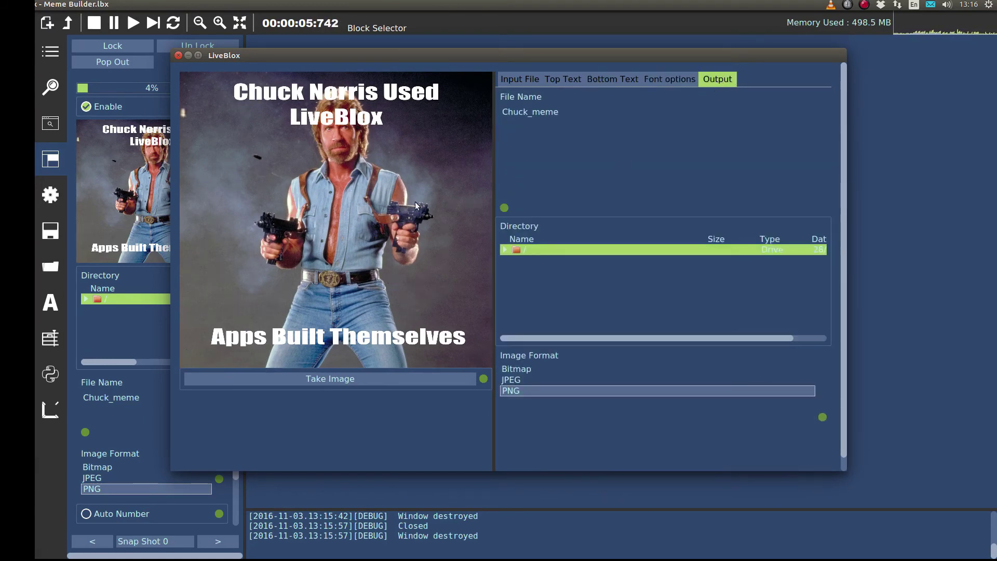
click(520, 79)
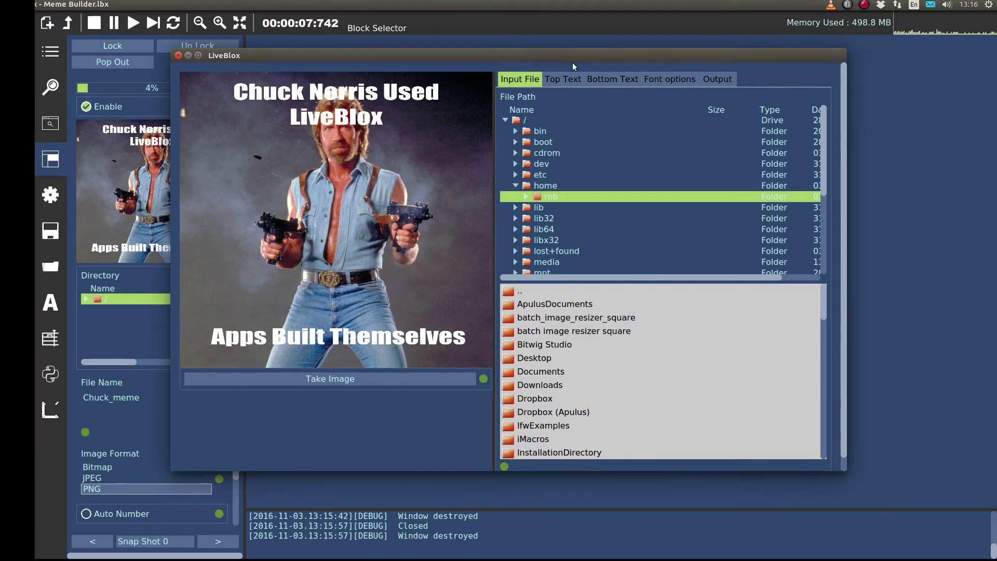
click(576, 78)
click(612, 79)
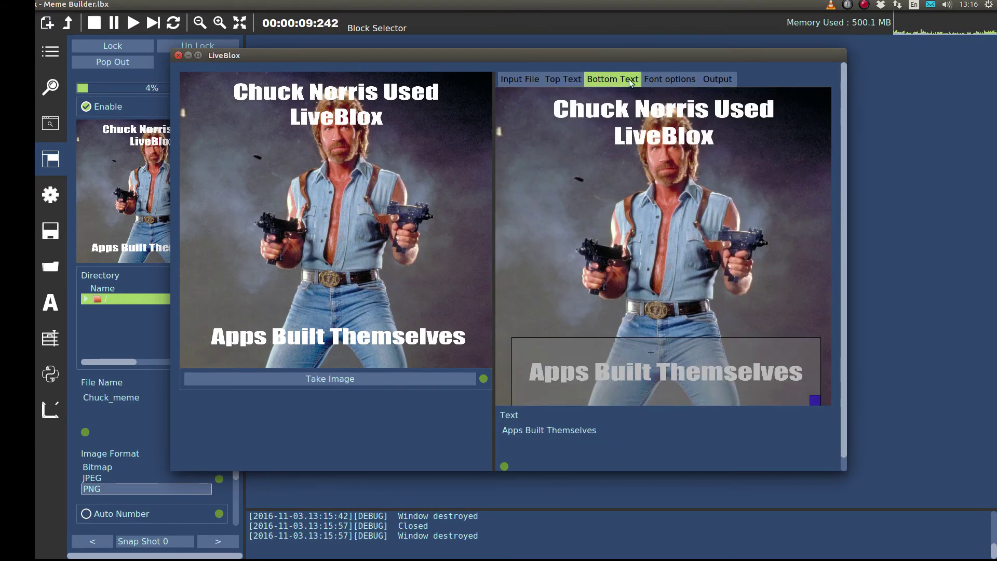
click(668, 79)
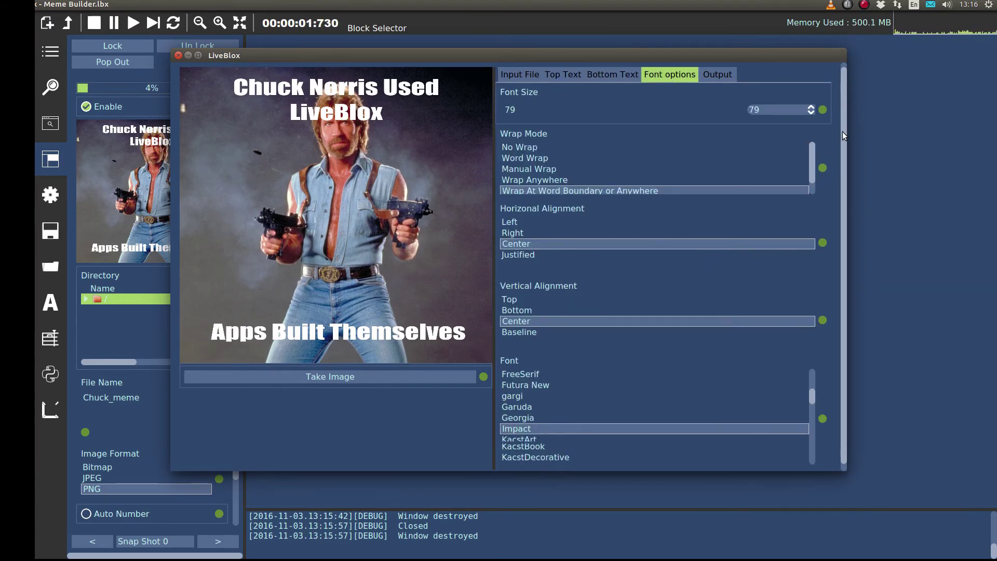
click(718, 79)
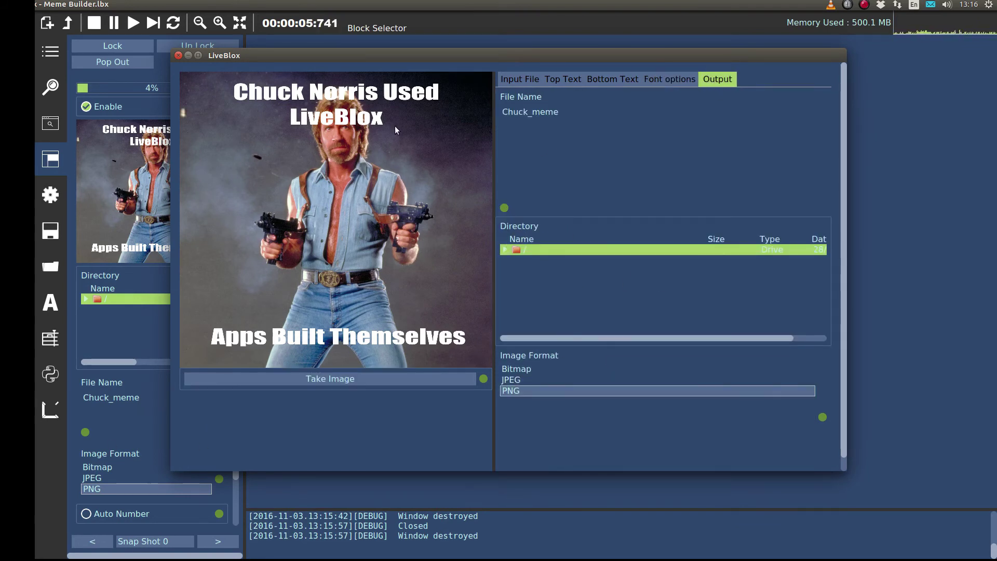
click(180, 57)
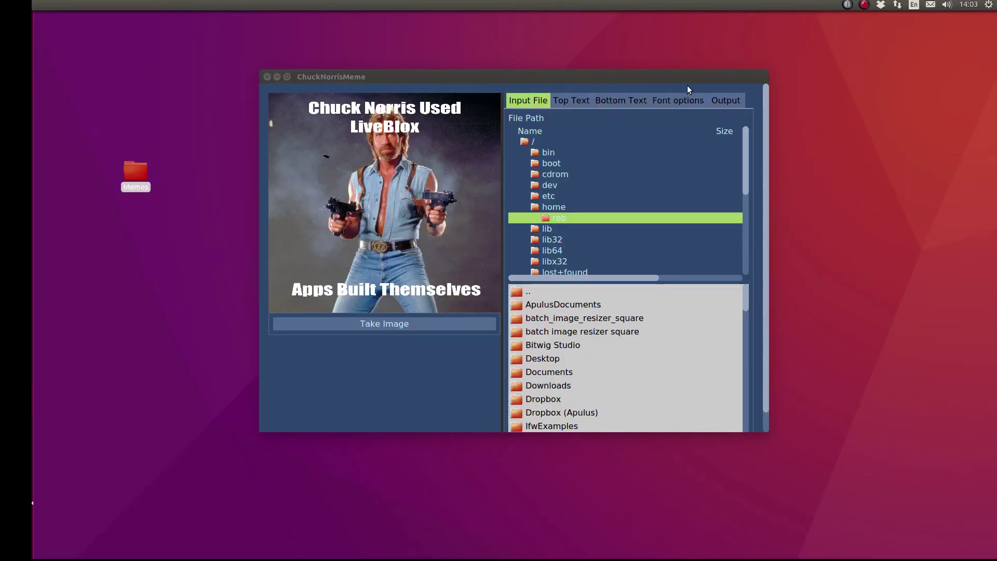
Step: Look through the caption, font, output and input file pages of the standalone ChuckNorrisMeme app
click(578, 101)
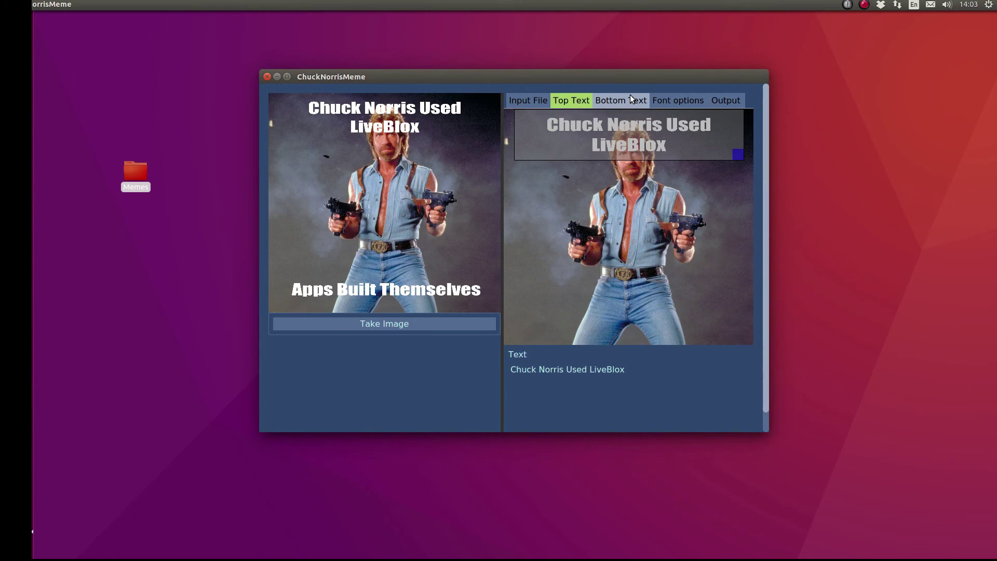
click(631, 95)
click(693, 101)
click(722, 100)
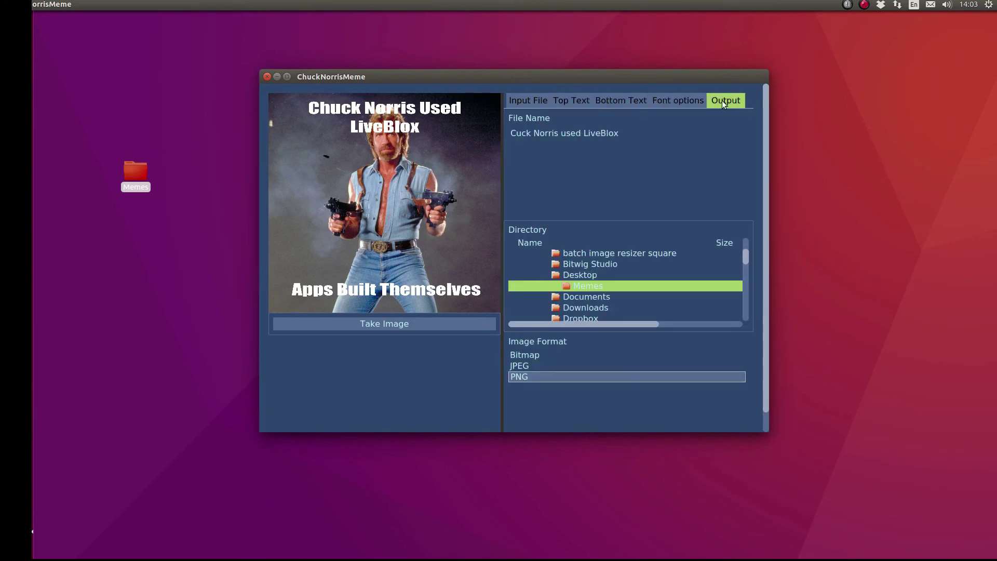
click(525, 102)
click(572, 101)
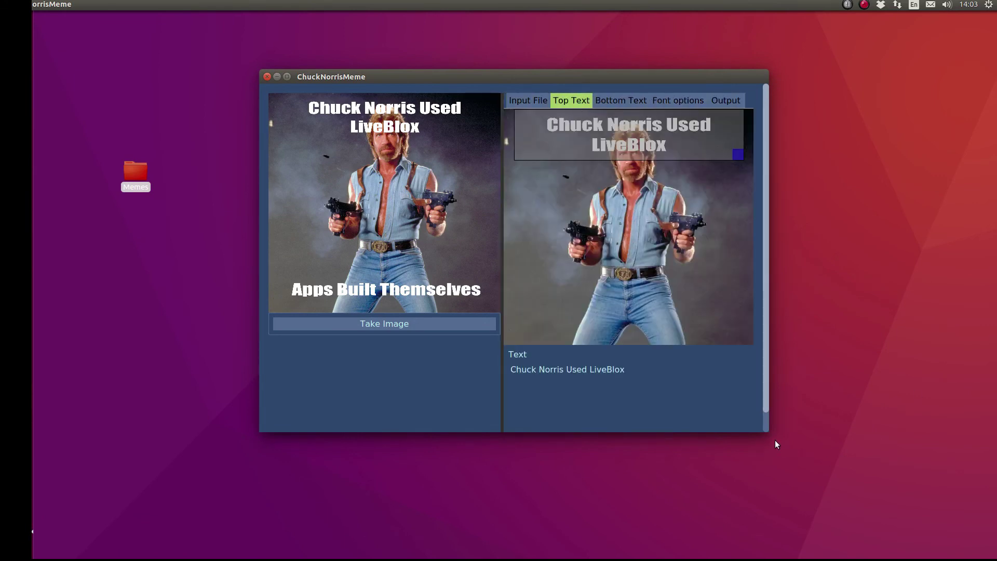
Step: Make the ChuckNorrisMeme window slightly smaller and check each page from Input File through Output at that size
mouse_move(765, 432)
mouse_down()
mouse_move(886, 530)
mouse_move(790, 480)
mouse_move(747, 428)
mouse_up()
click(518, 101)
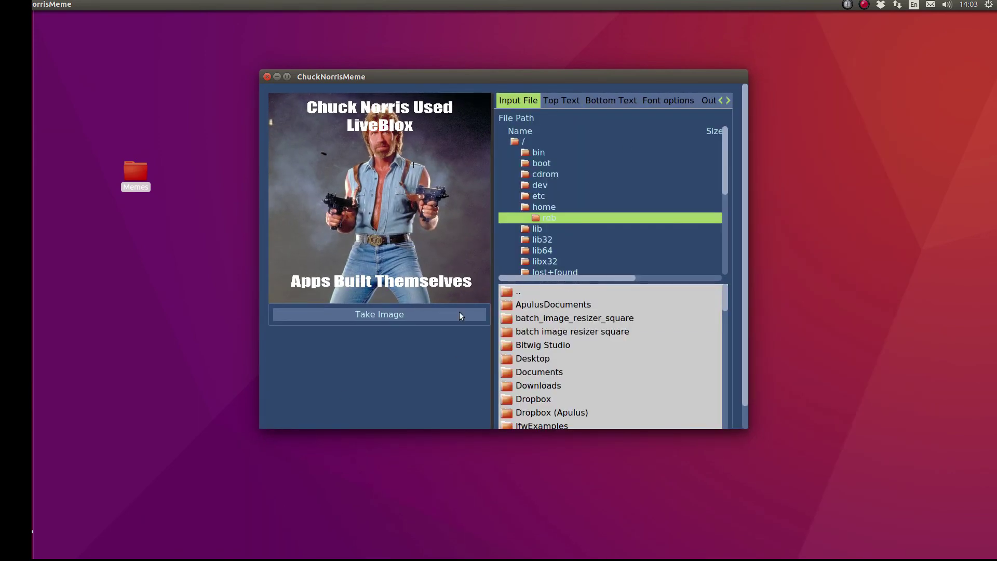
click(570, 101)
click(610, 101)
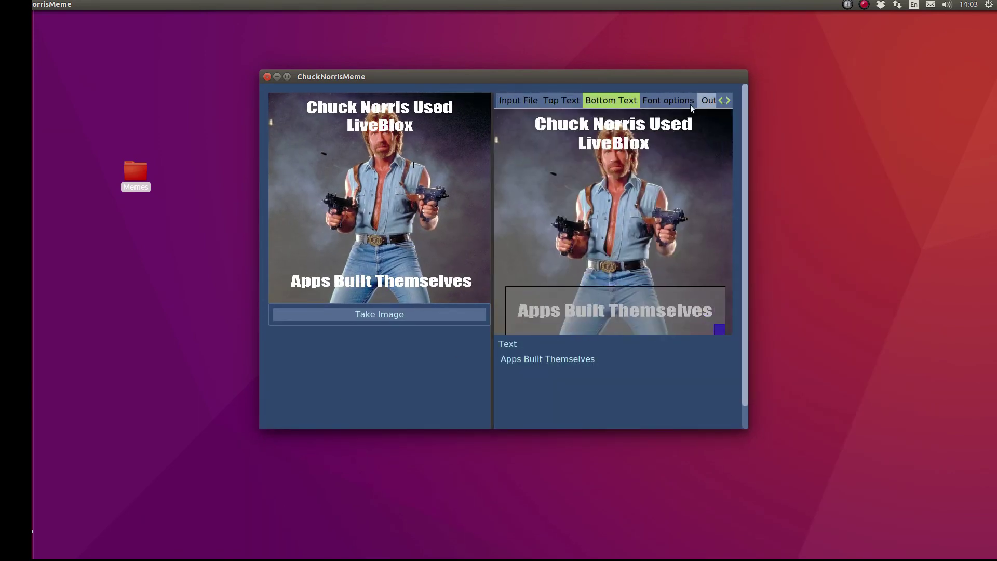
click(671, 101)
click(729, 101)
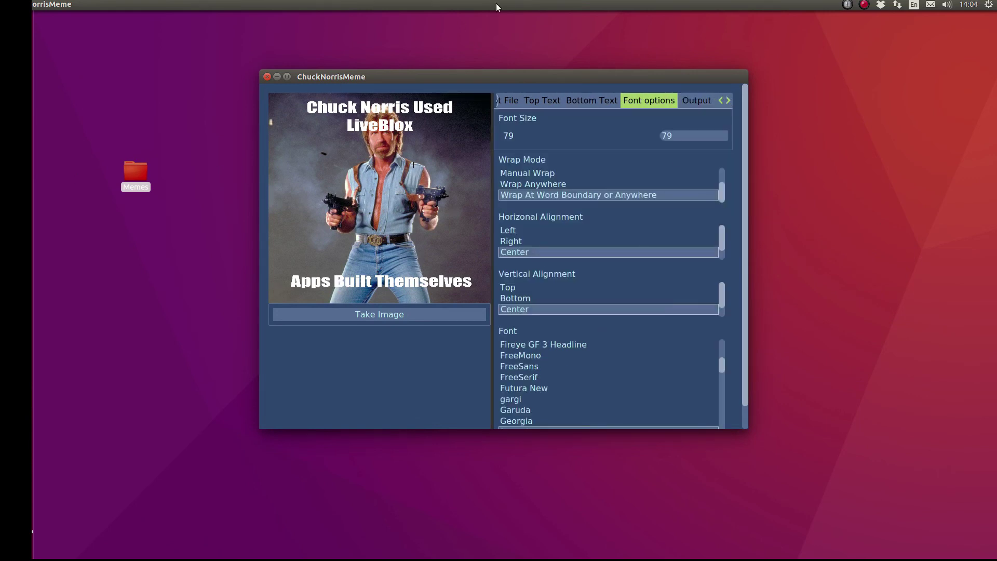
click(697, 101)
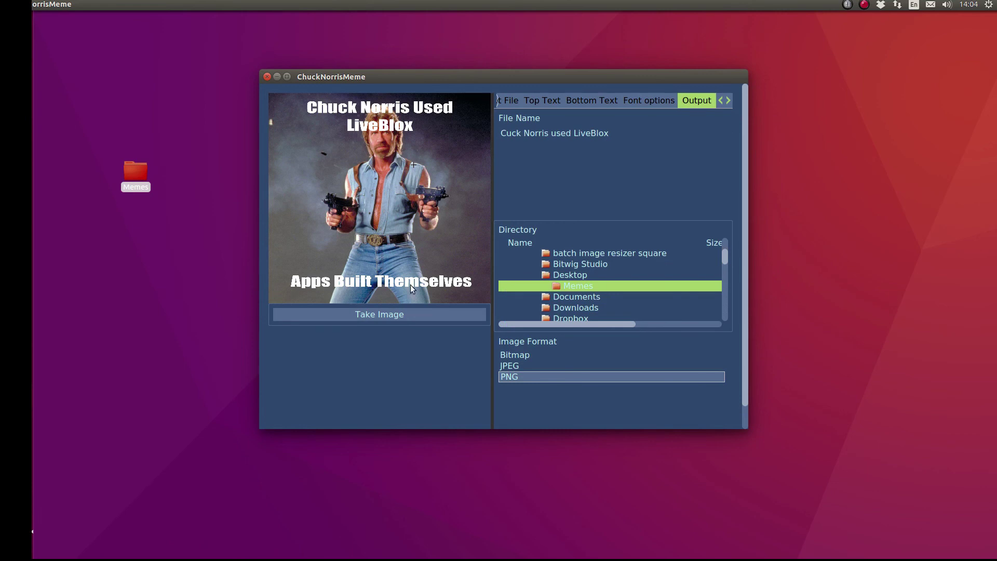
click(504, 100)
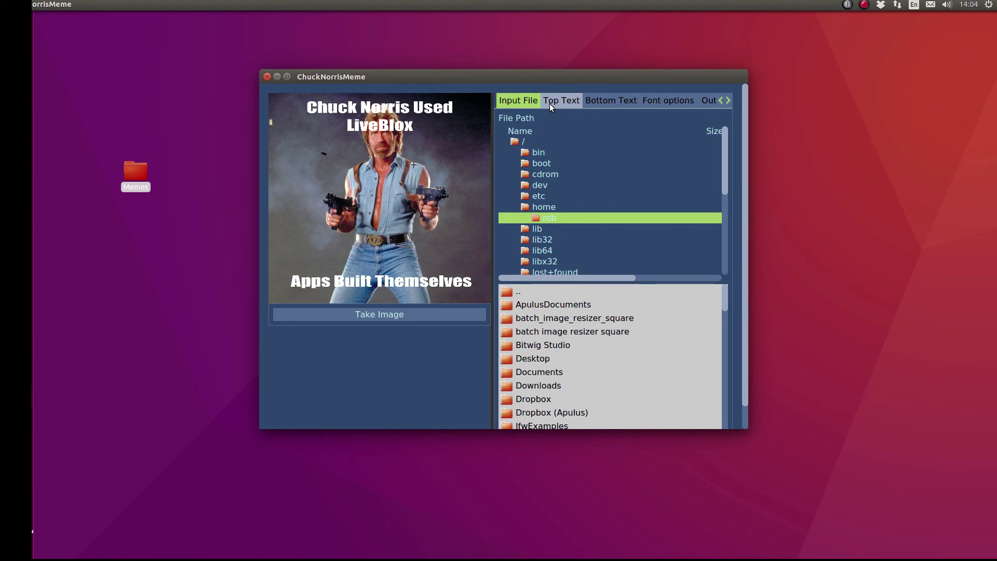
Step: Review the Top Text, Bottom Text, Font options and Output pages, and return through the caption pages to Input File
click(577, 100)
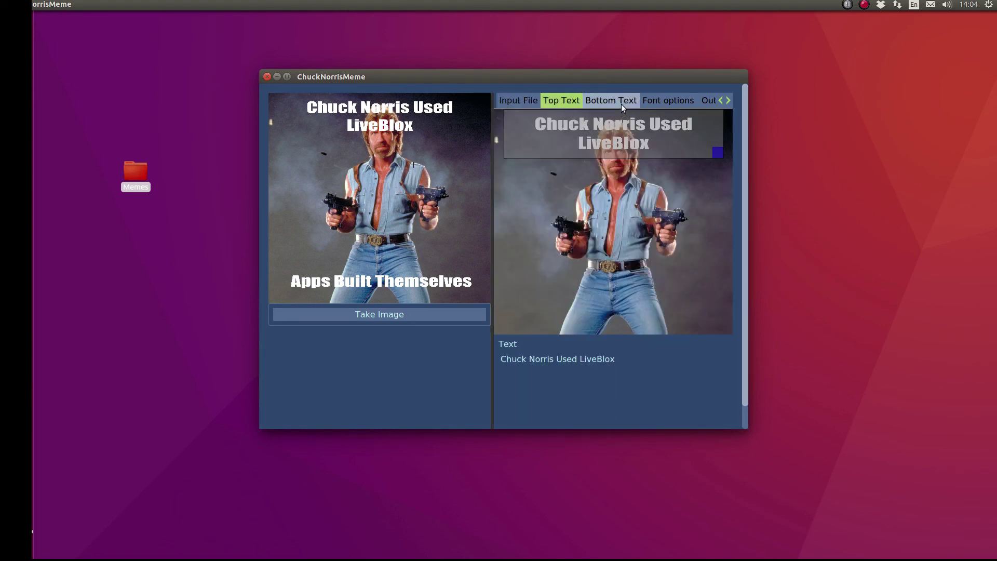
click(621, 103)
click(664, 101)
click(728, 101)
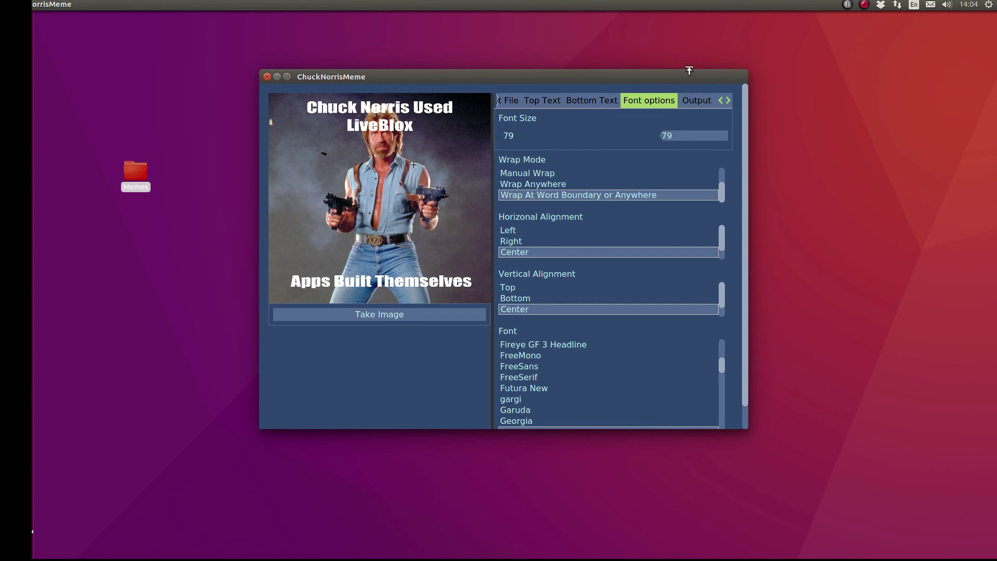
click(687, 101)
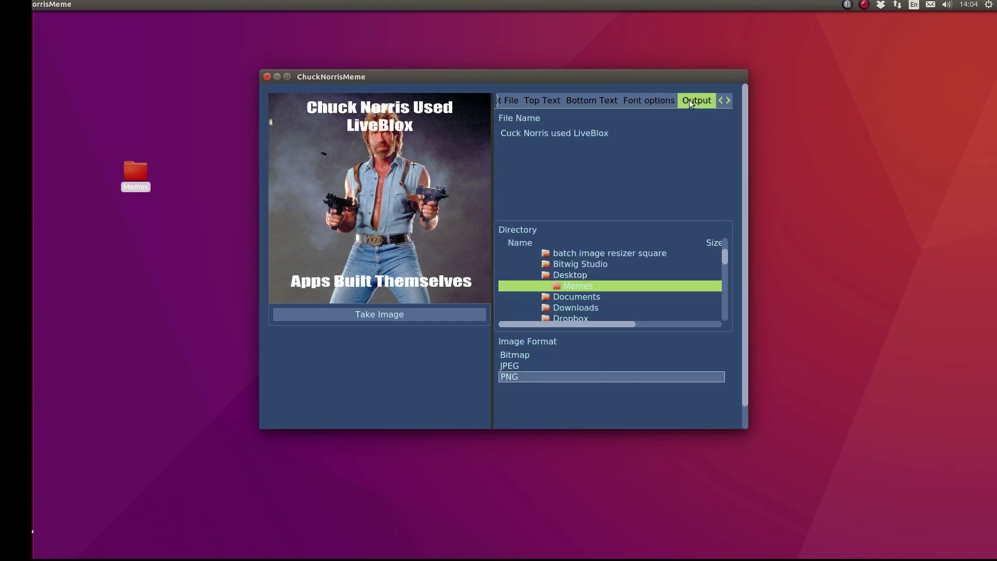
click(596, 102)
click(543, 101)
click(511, 102)
Step: Go through the caption, font and output settings once more, ending on the input file browser
click(558, 102)
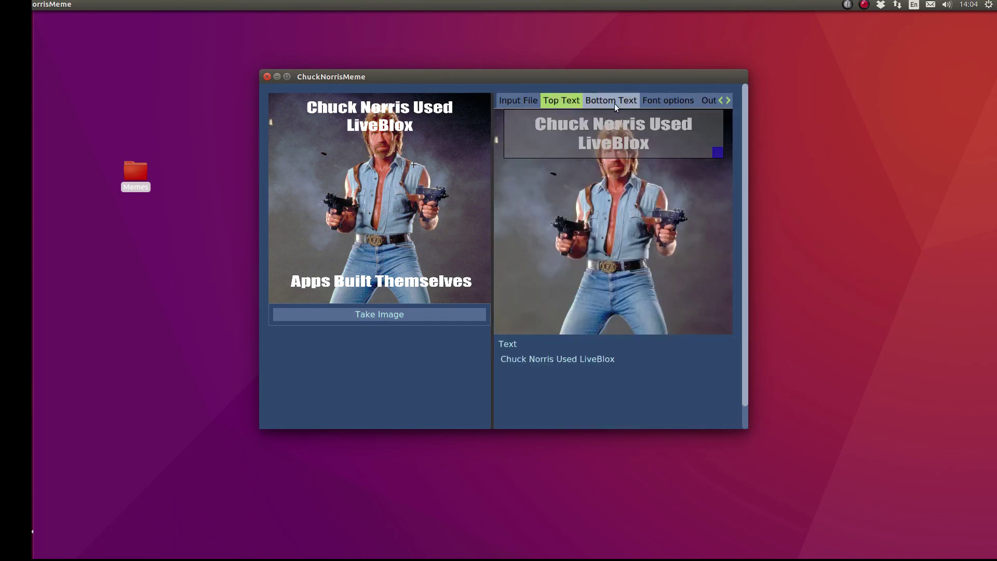
click(613, 102)
click(650, 99)
click(708, 103)
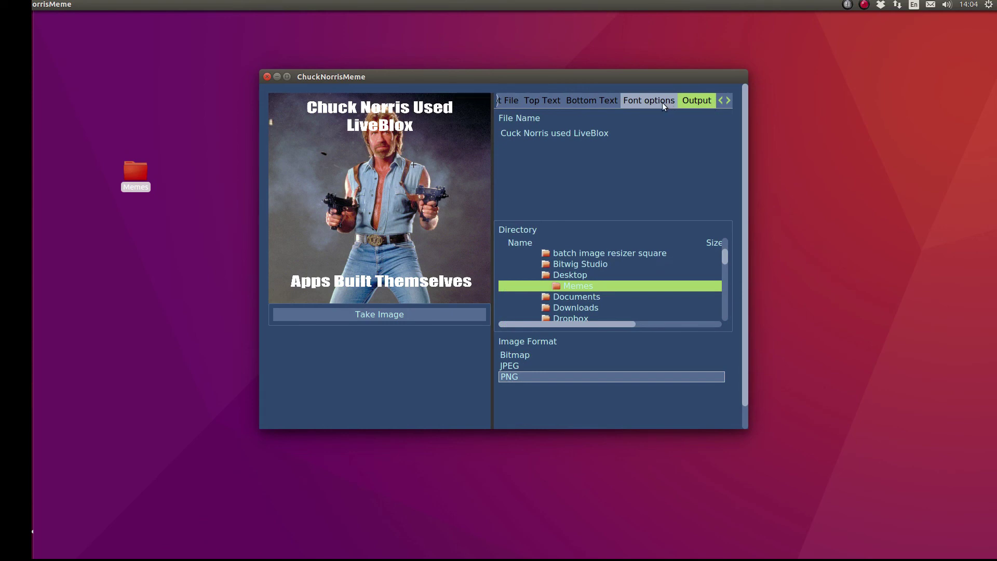
click(607, 104)
click(538, 102)
click(510, 104)
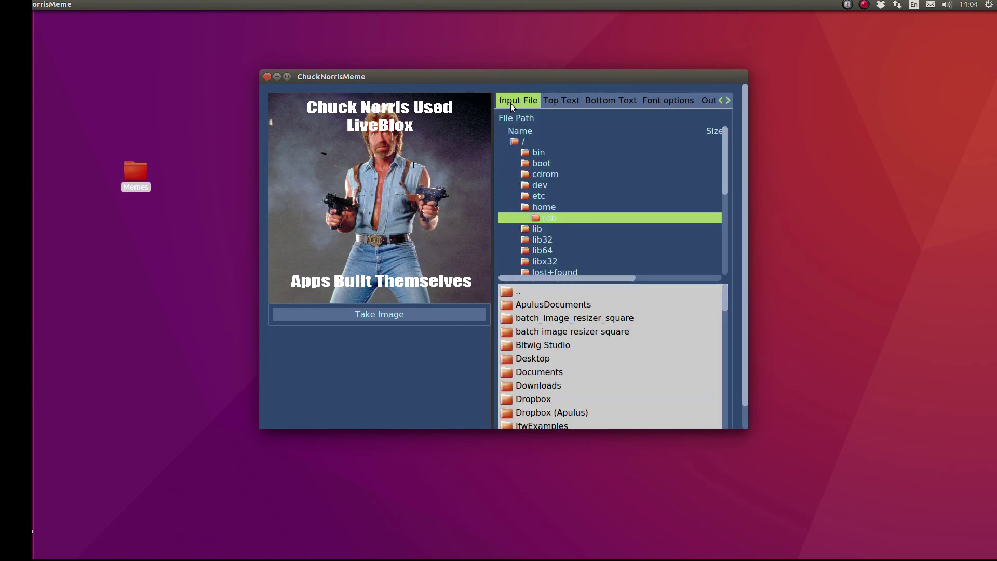